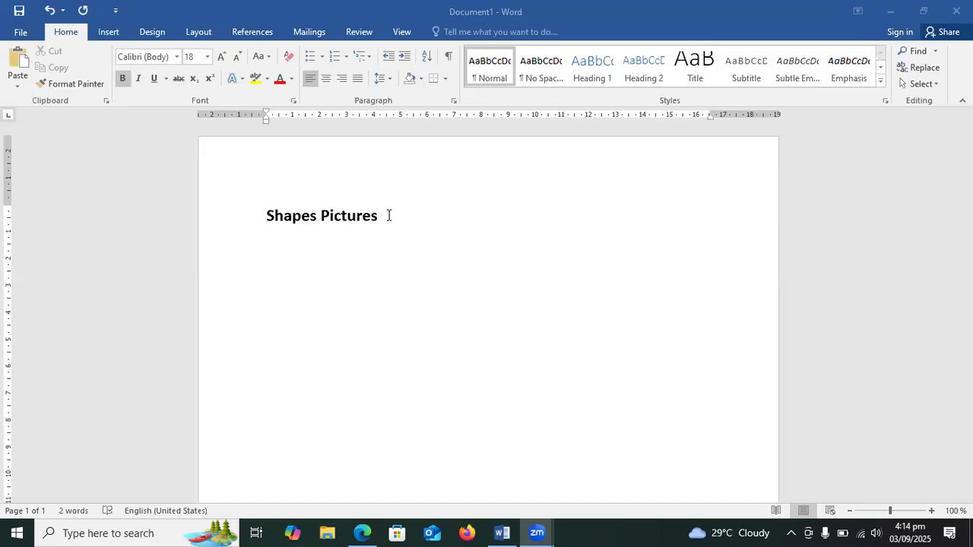
- Delete the heading text "Shapes Pictures" from the page
left_click_drag(385, 223, 251, 224)
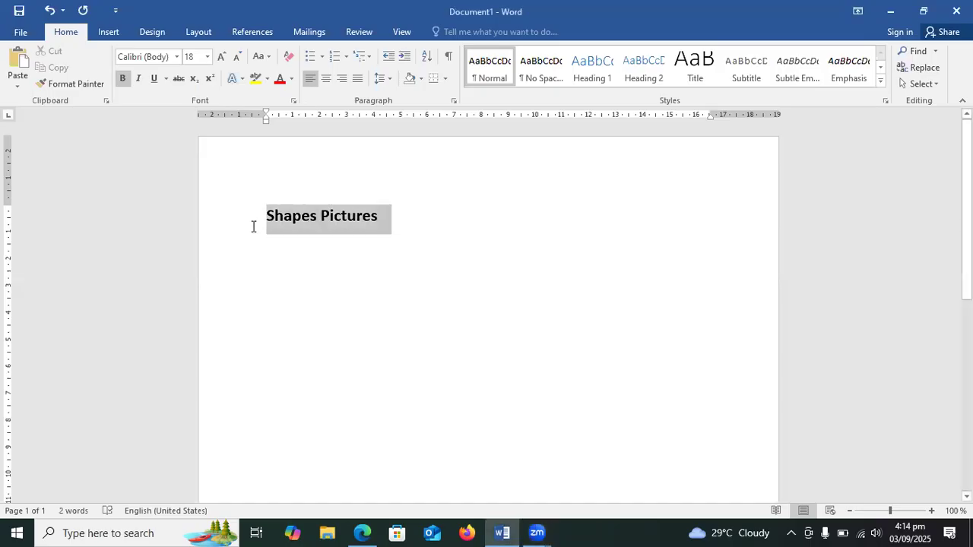
key("BackSpace")
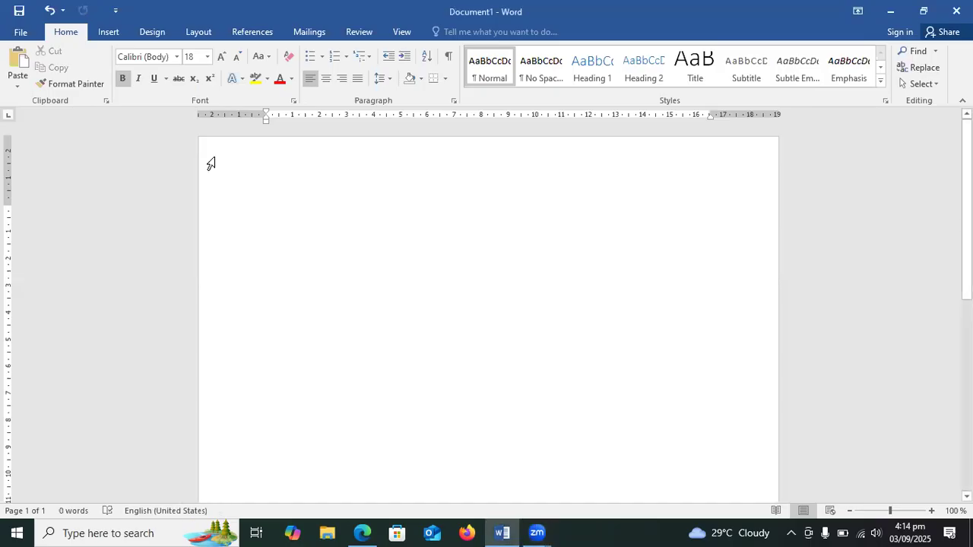
- Draw an oval about 3.55 cm high and 3.73 cm wide near the top of the blank page
left_click(110, 35)
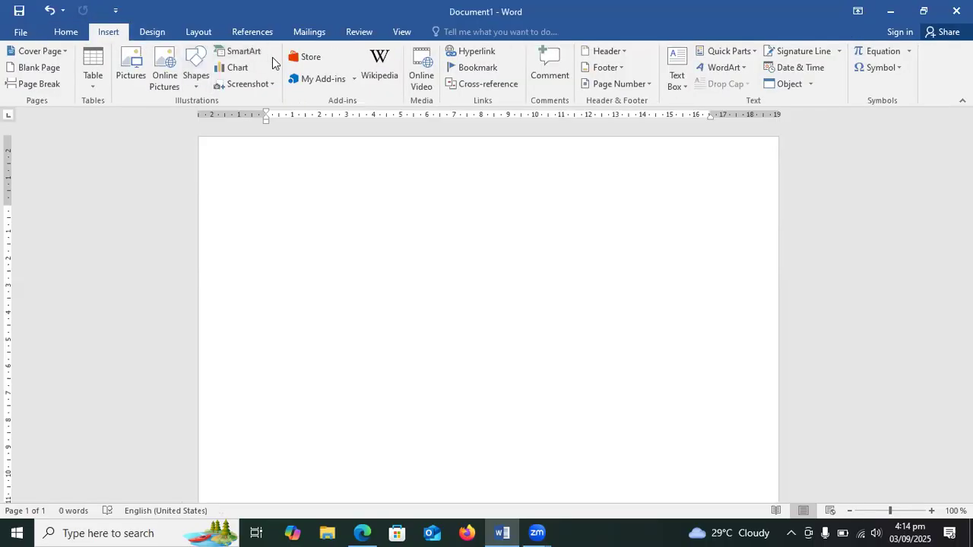
left_click(194, 85)
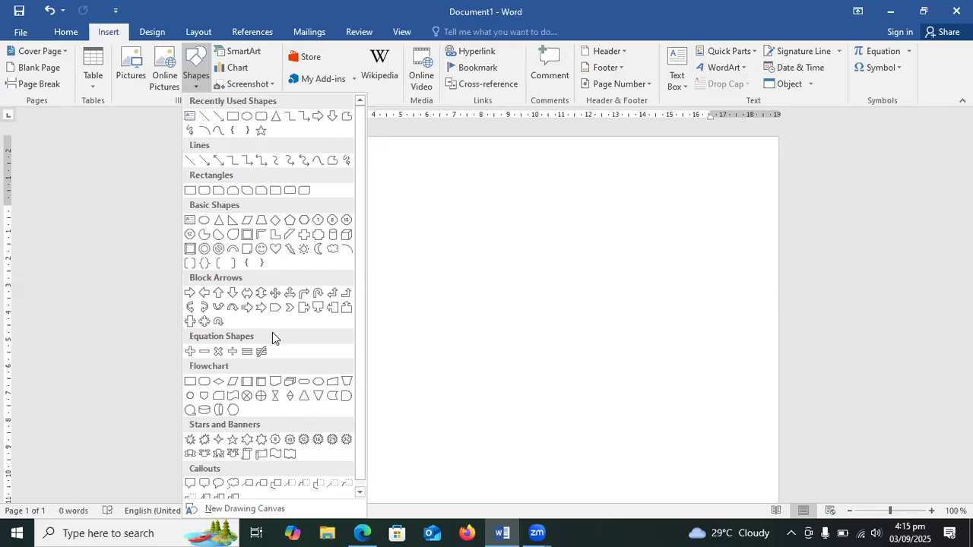
left_click(248, 119)
left_click_drag(328, 202, 367, 240)
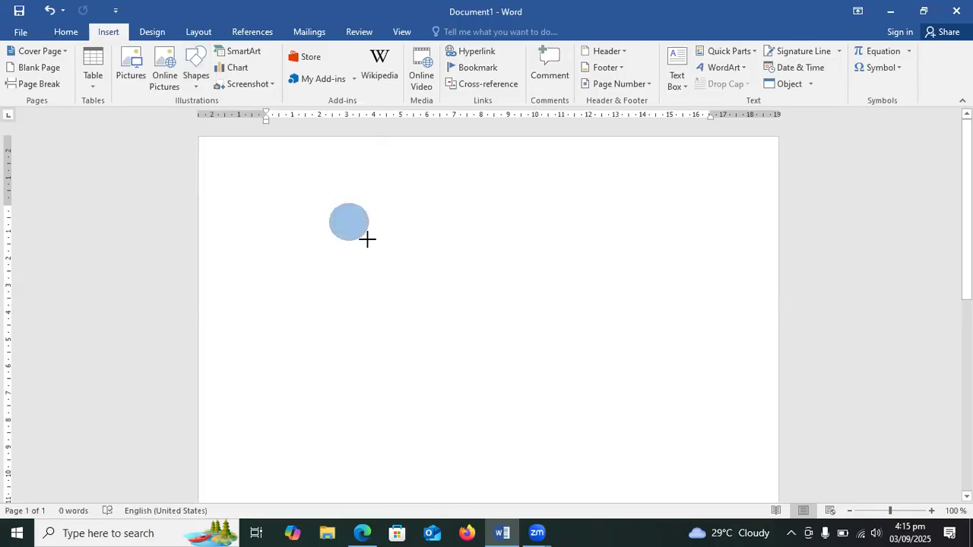
mouse_move(368, 240)
left_mouse_down()
mouse_move(422, 292)
mouse_move(369, 261)
mouse_move(391, 256)
mouse_move(415, 271)
mouse_move(414, 296)
mouse_move(428, 281)
mouse_move(400, 252)
mouse_move(408, 284)
mouse_move(431, 297)
mouse_move(430, 284)
mouse_move(430, 299)
left_mouse_up()
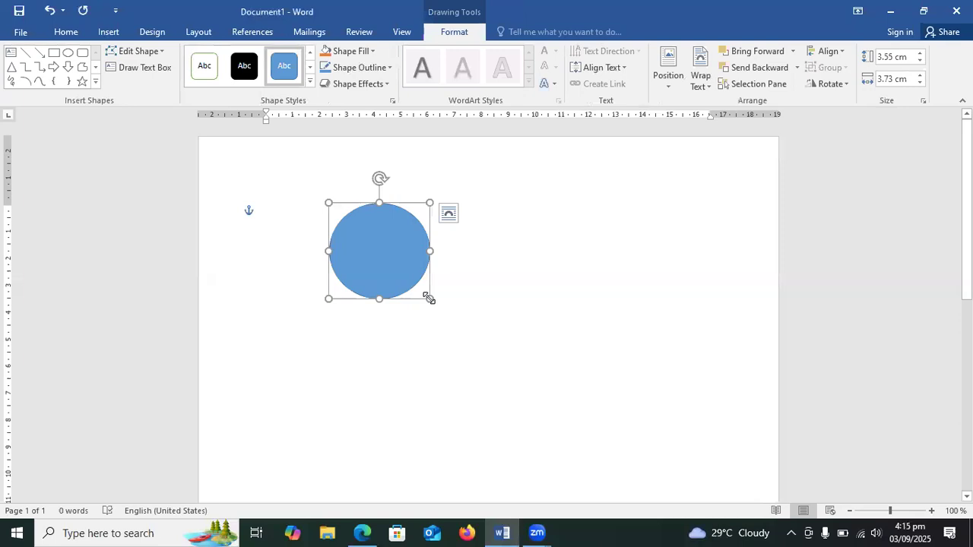
- Duplicate the circle with source formatting and place the copy so it overlaps the original's right side
right_click(395, 247)
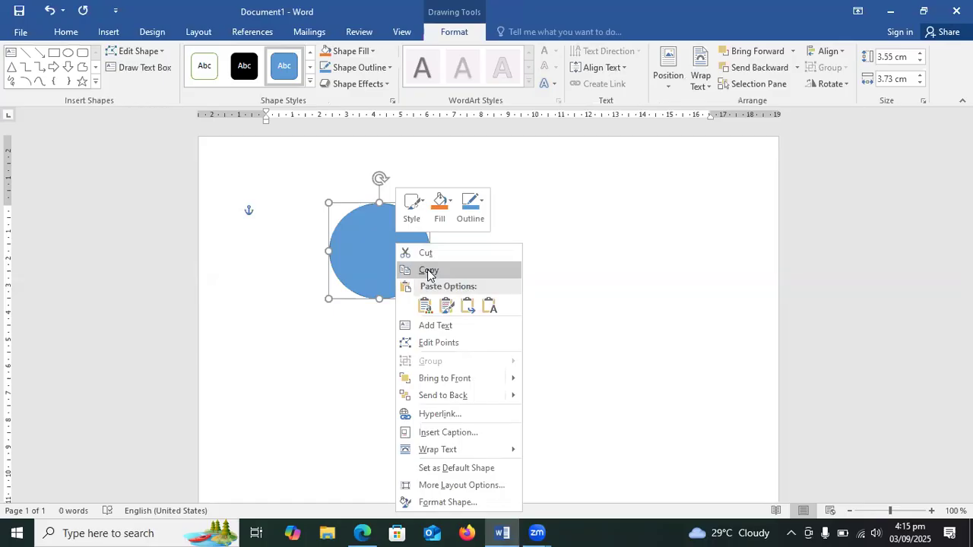
left_click(428, 271)
right_click(384, 222)
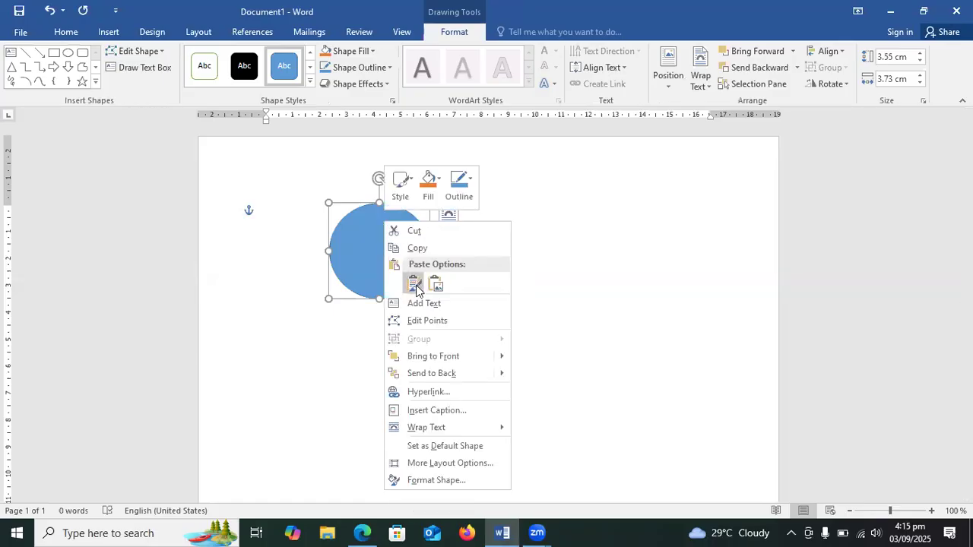
left_click(416, 288)
left_click_drag(403, 218, 456, 209)
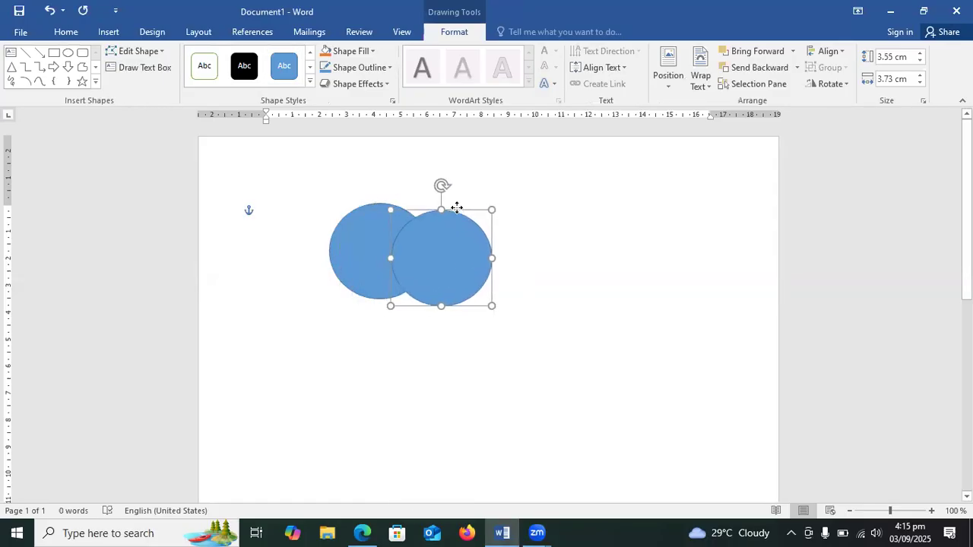
- Add a third copy of the circle and place it below the first two, overlapping both
right_click(437, 244)
left_click(469, 270)
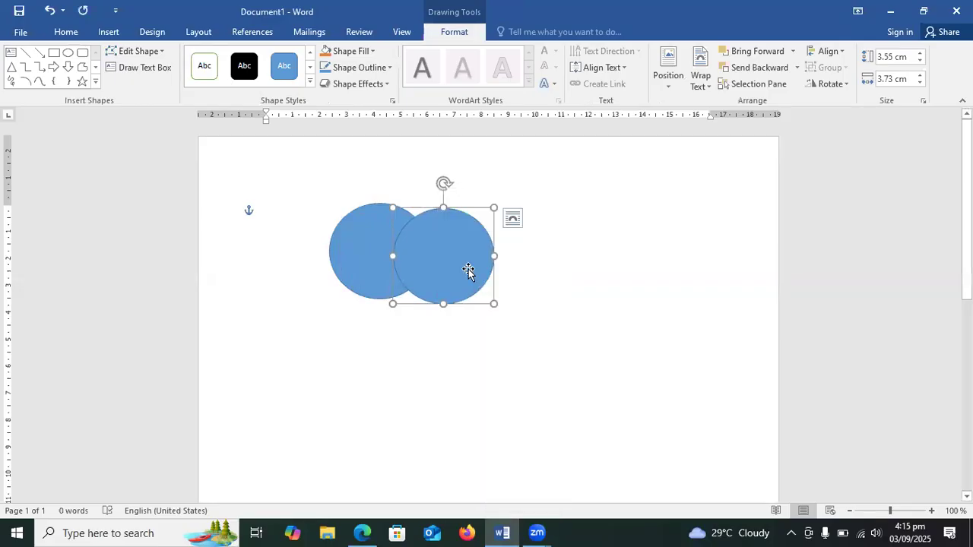
right_click(468, 271)
left_click(499, 69)
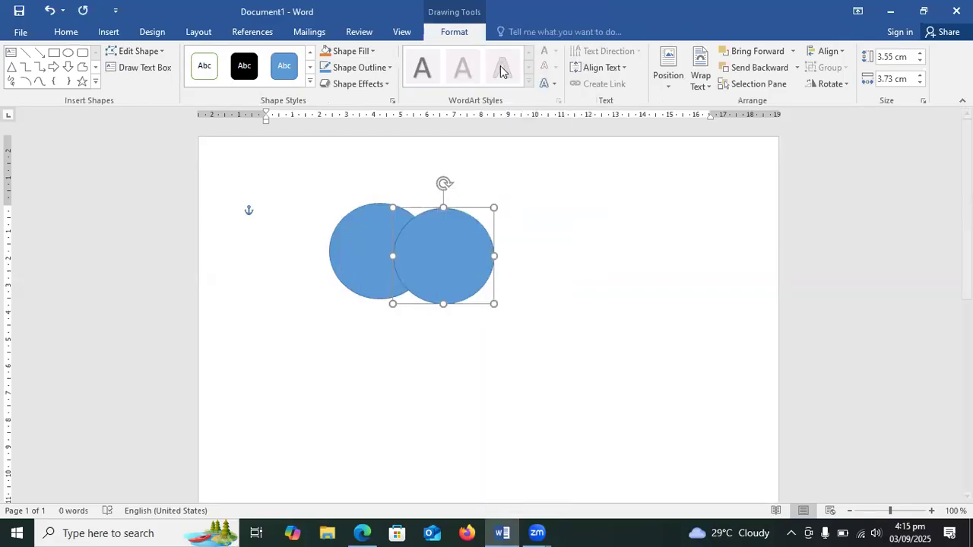
left_click_drag(498, 218, 446, 263)
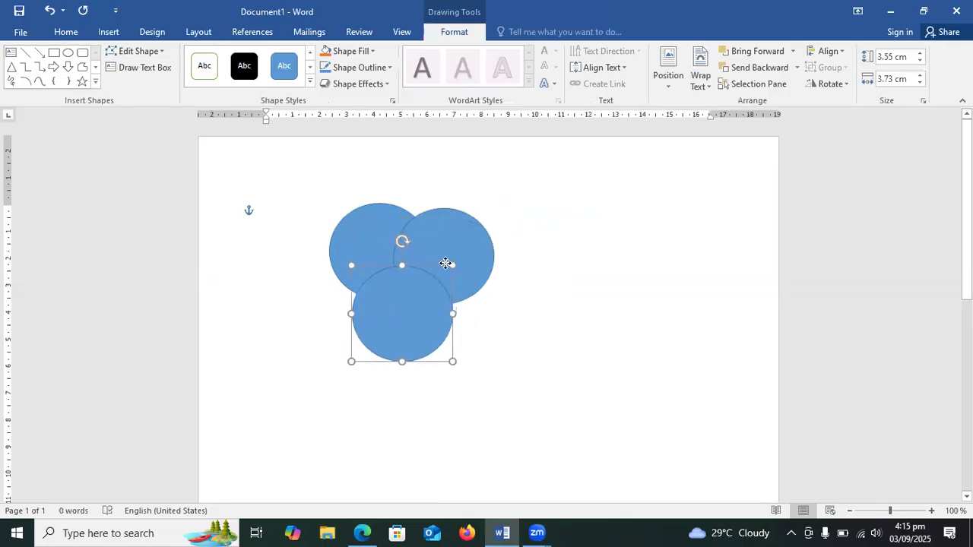
left_click(527, 232)
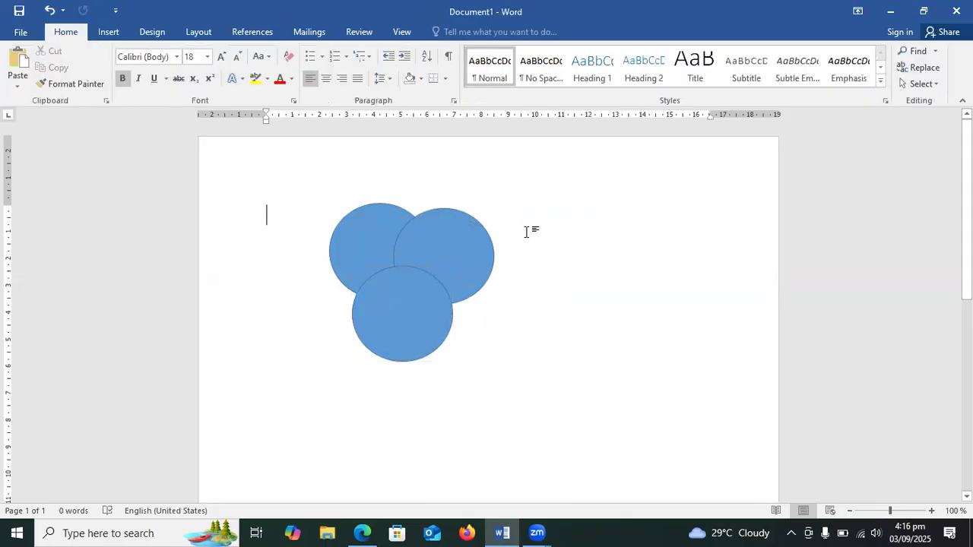
left_click(368, 242)
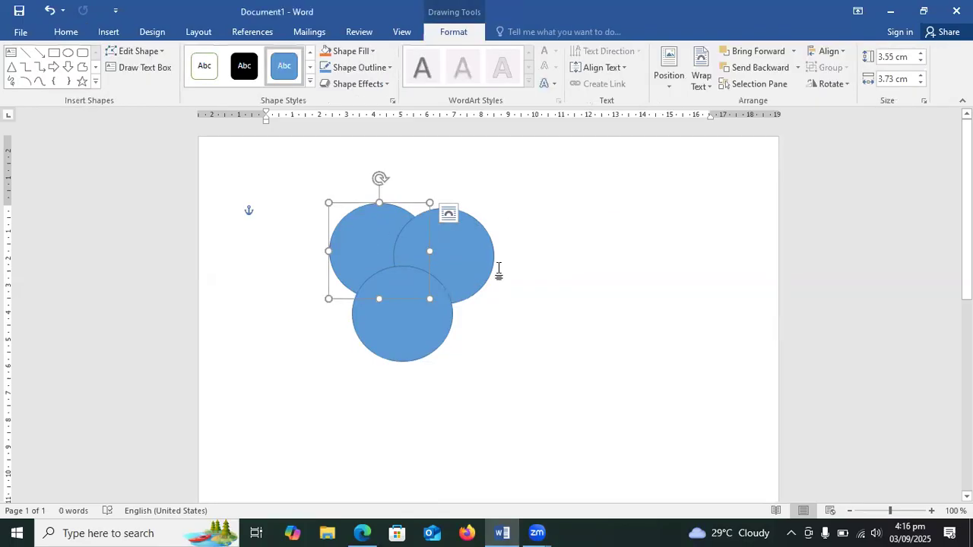
left_click(567, 296)
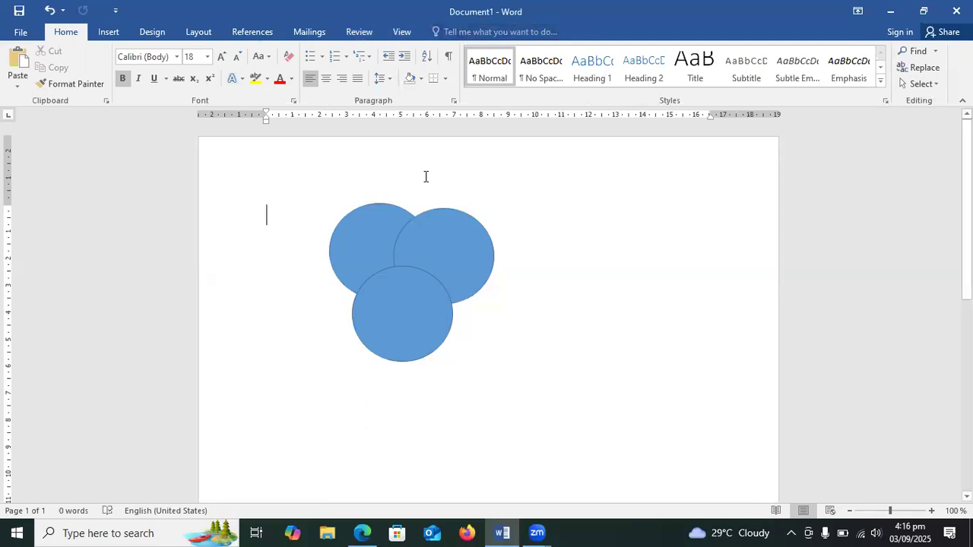
left_click(362, 249)
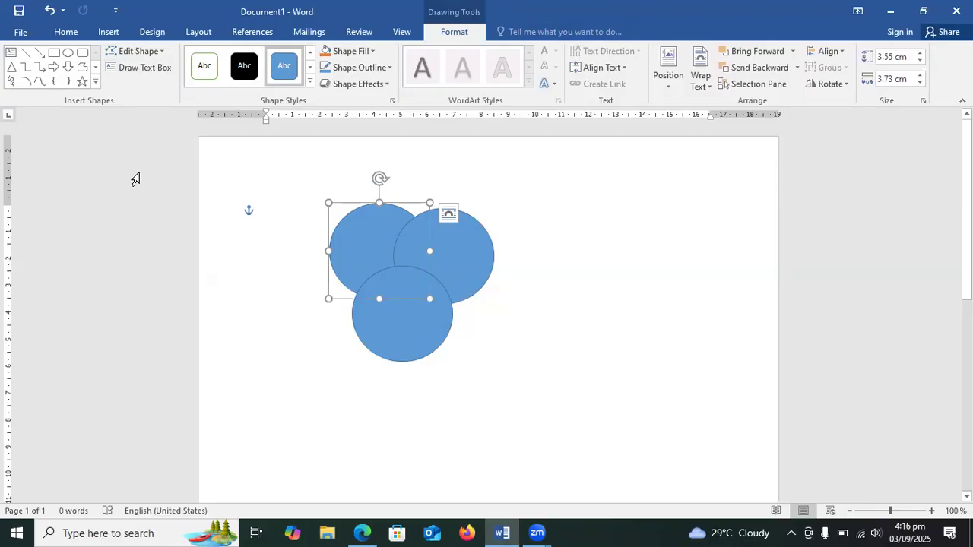
left_click(292, 235)
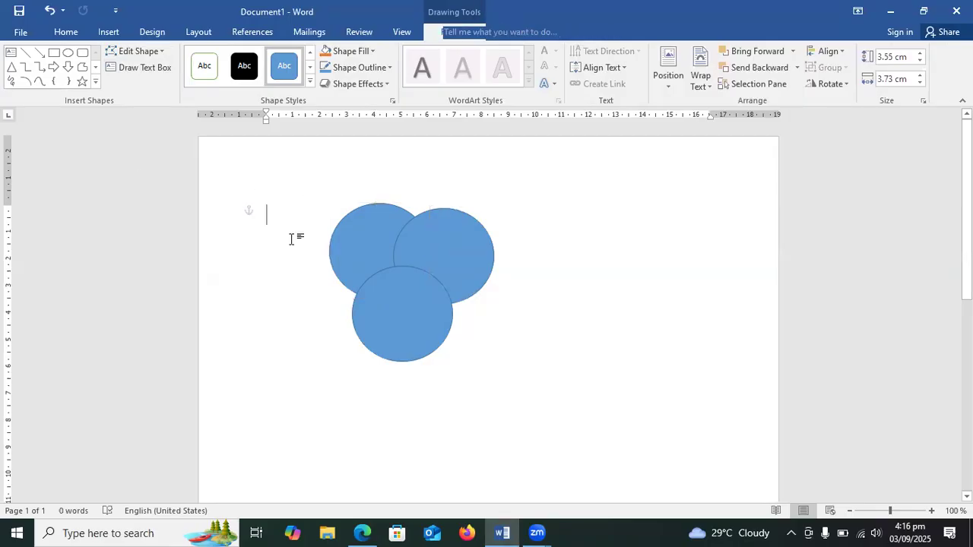
- Edit the points of the upper-left circle, pulling its left point outward until the shape is about 6.19 cm wide
left_click(354, 239)
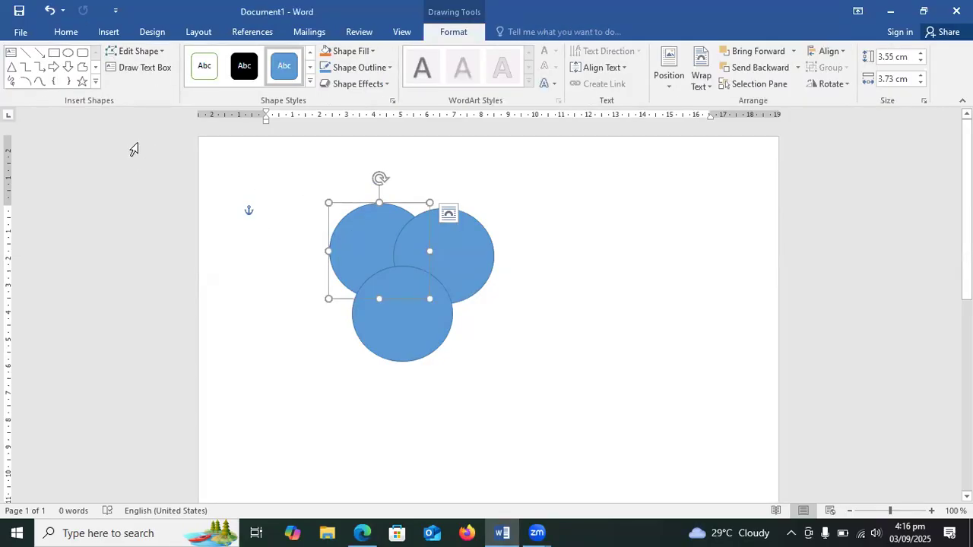
left_click(160, 52)
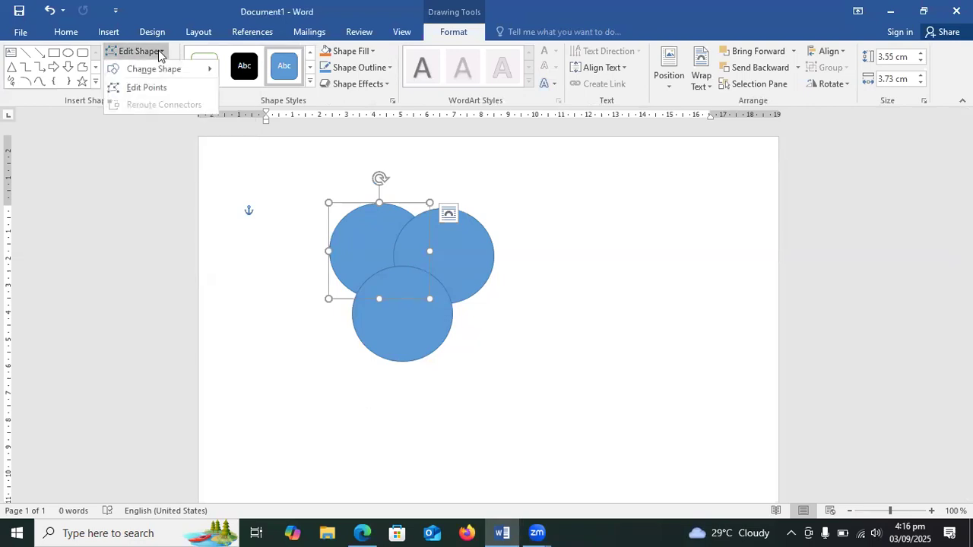
left_click(144, 89)
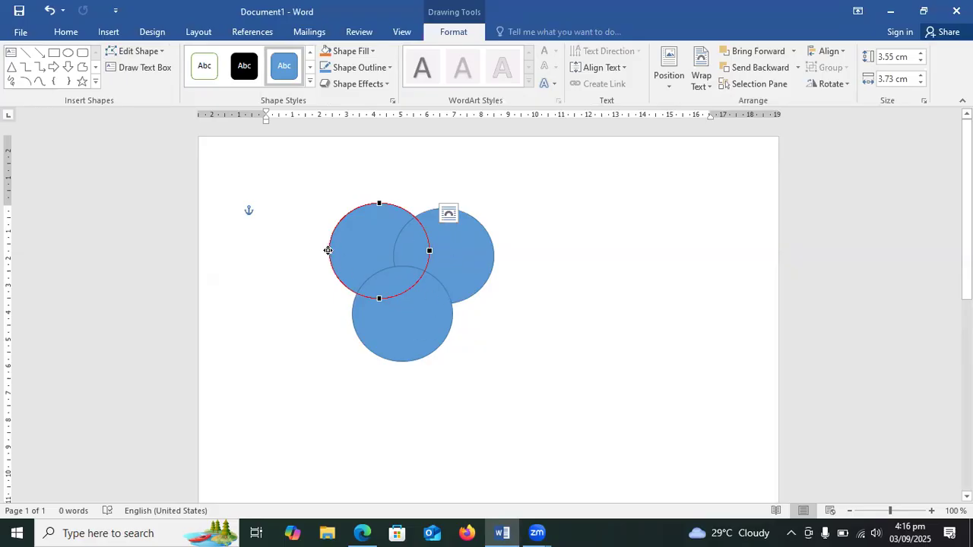
left_click_drag(328, 250, 262, 248)
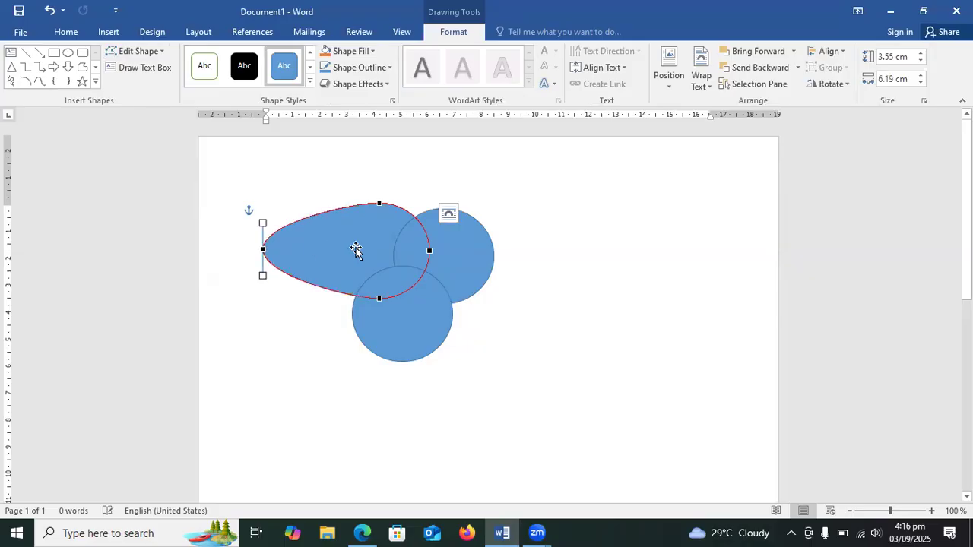
- Edit the points of the upper-right circle, pulling its right and top points outward to about 6.15 cm wide and 5.48 cm high
left_click(470, 246)
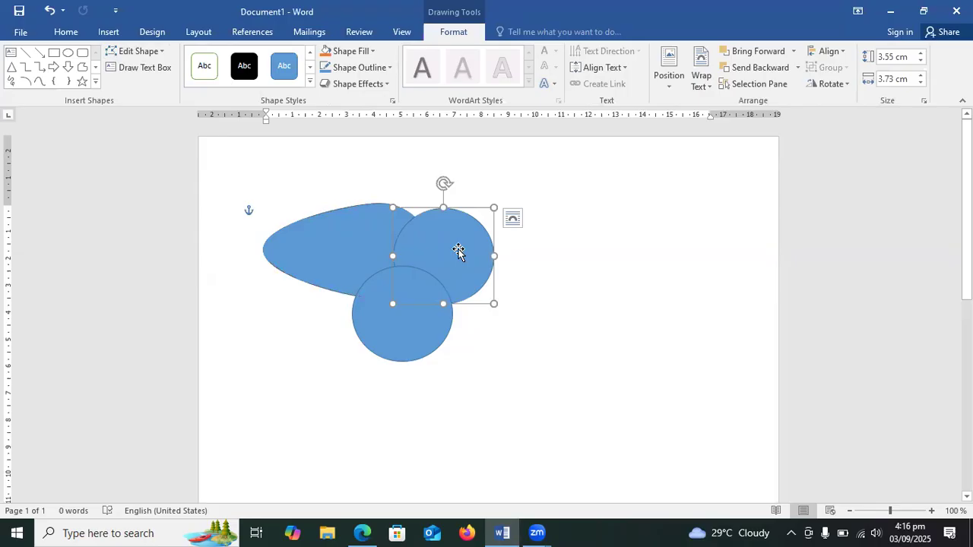
left_click(154, 56)
left_click(145, 87)
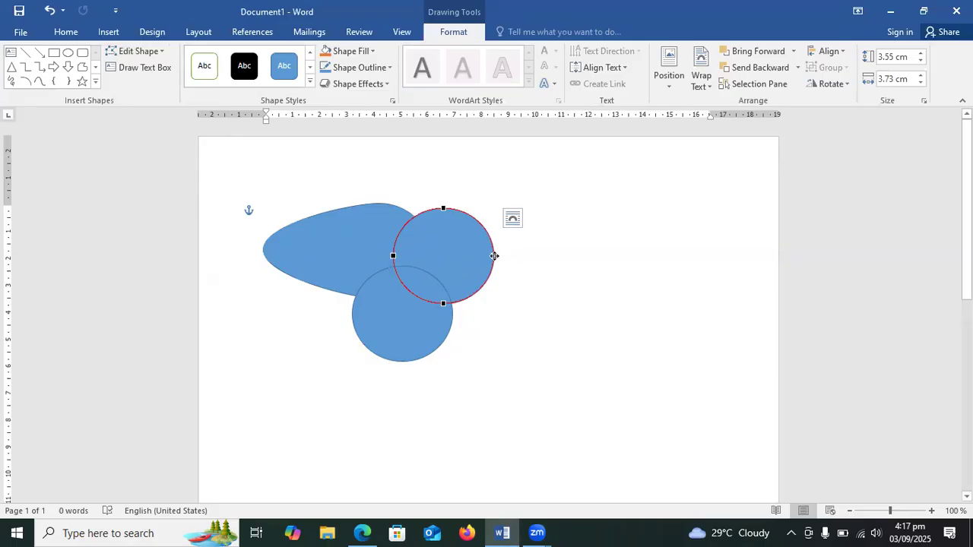
left_click_drag(494, 256, 558, 256)
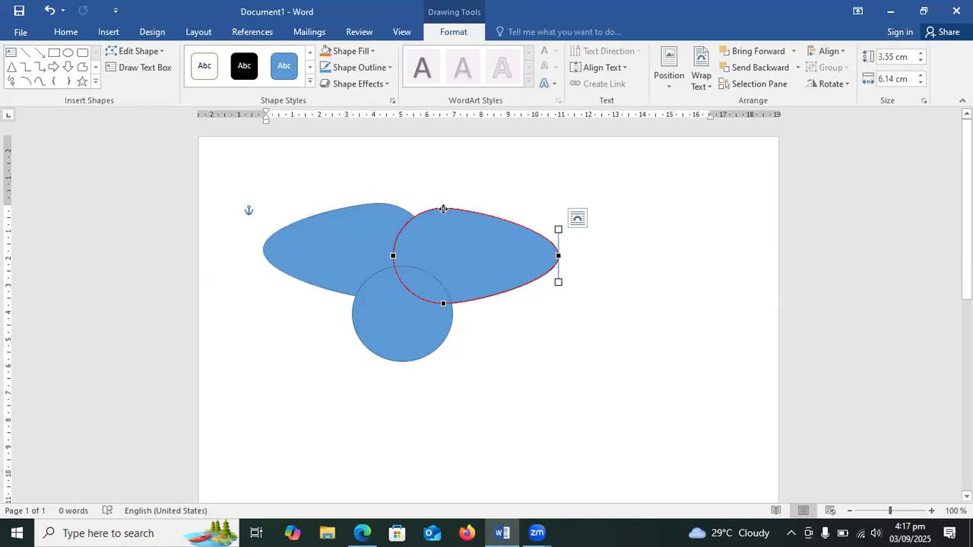
left_click_drag(443, 210, 460, 156)
left_click(642, 205)
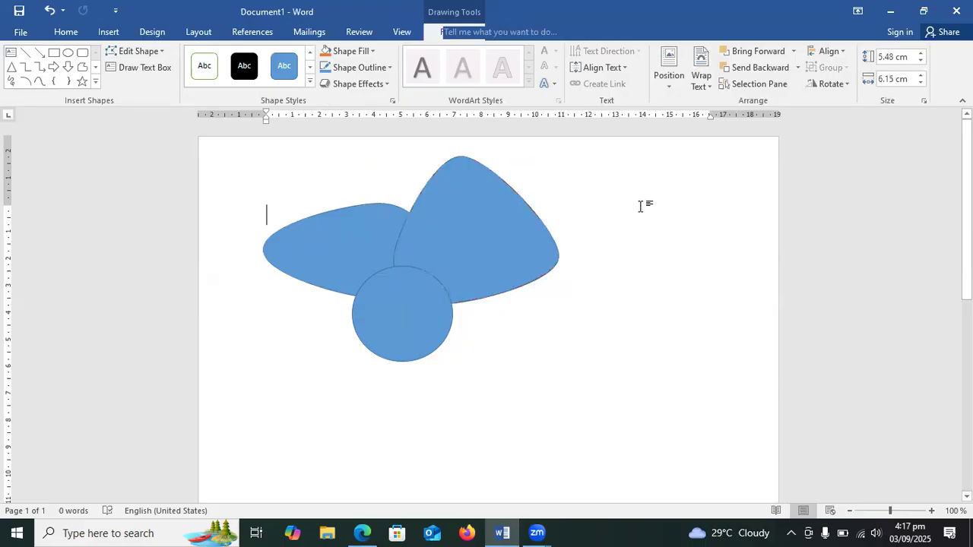
- Undo the point edits on both upper shapes
left_click(522, 216)
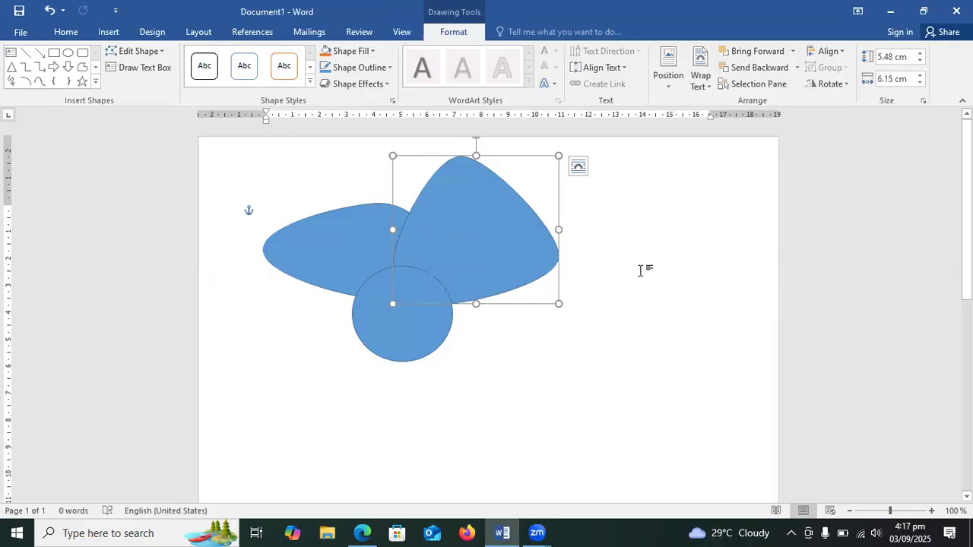
key("ctrl+z")
key("ctrl+z")
key("ctrl+z")
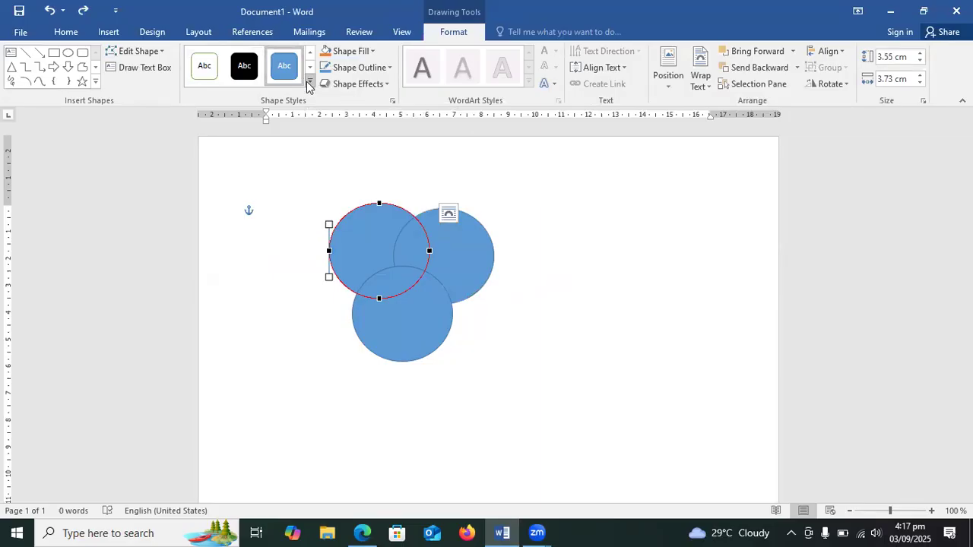
- Apply the dark blue colored-fill theme style to the upper-left circle
left_click(306, 82)
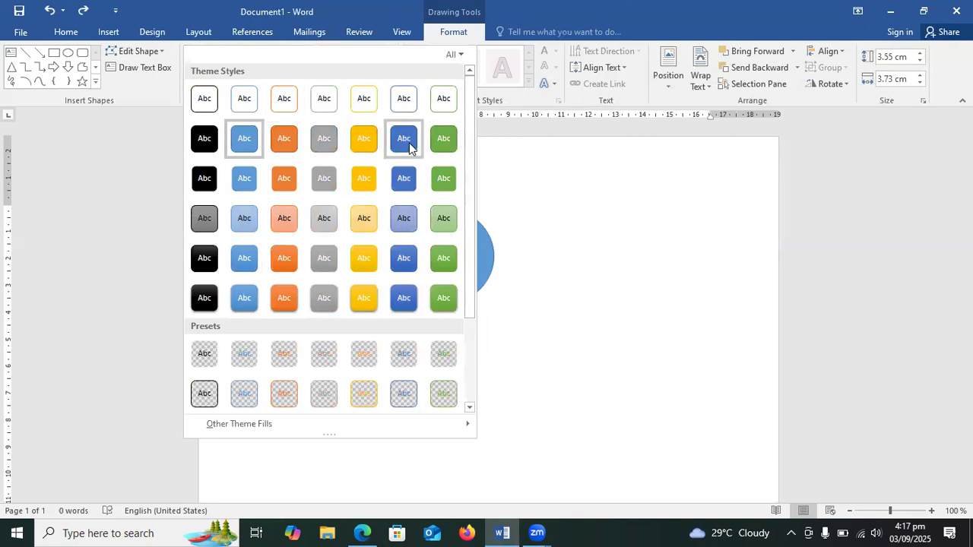
left_click(408, 143)
- Apply the green colored-fill theme style to the upper-right circle and change its fill to the standard light green
left_click(442, 246)
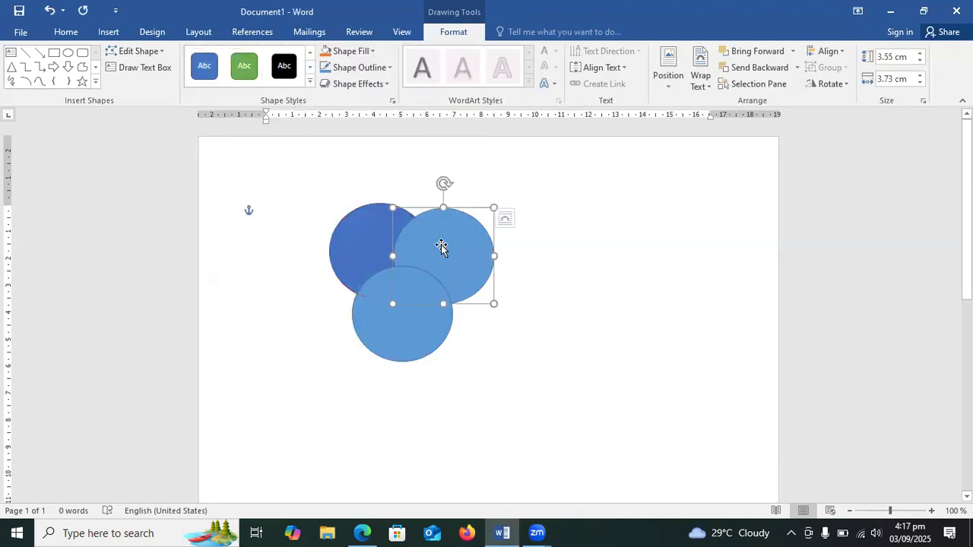
left_click(309, 83)
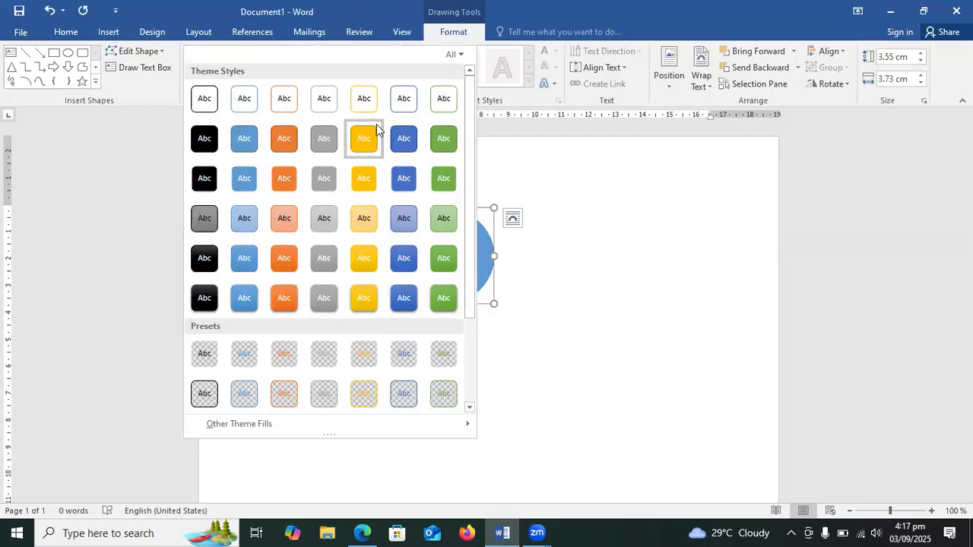
left_click(443, 137)
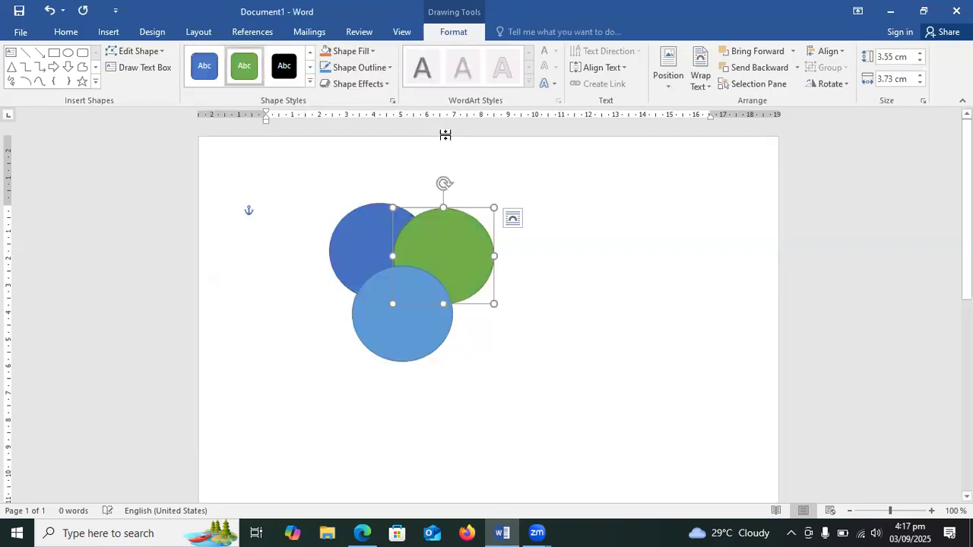
left_click(373, 51)
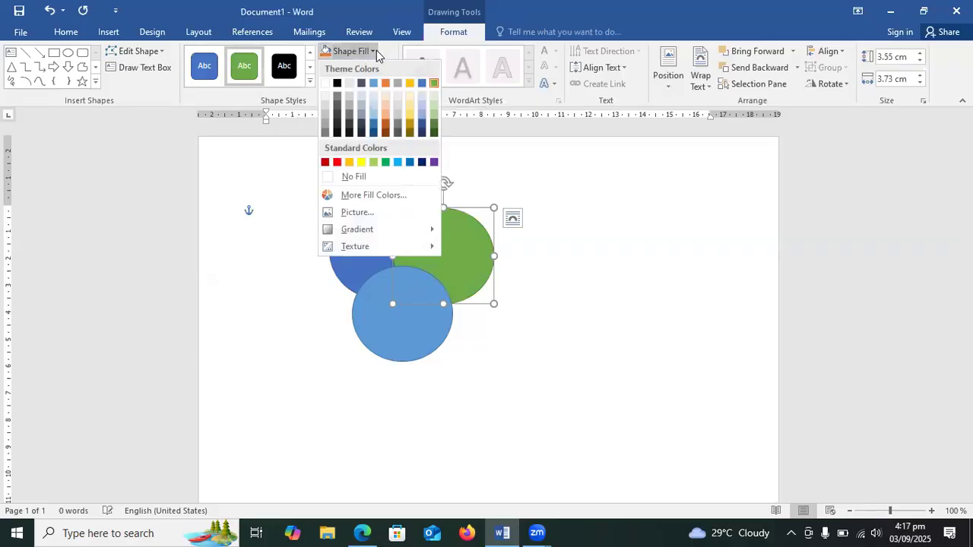
left_click(374, 162)
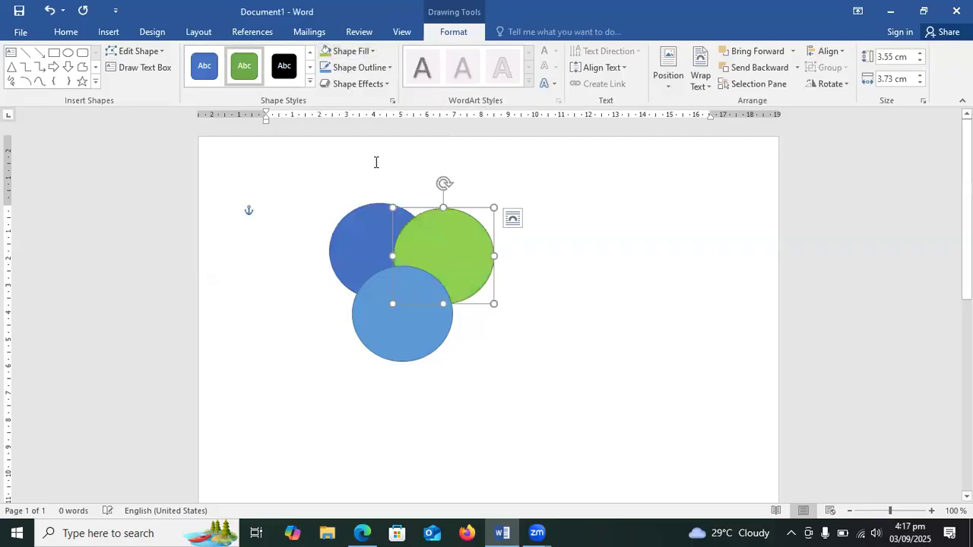
- Apply the orange colored-fill theme style to the lower circle
left_click(380, 336)
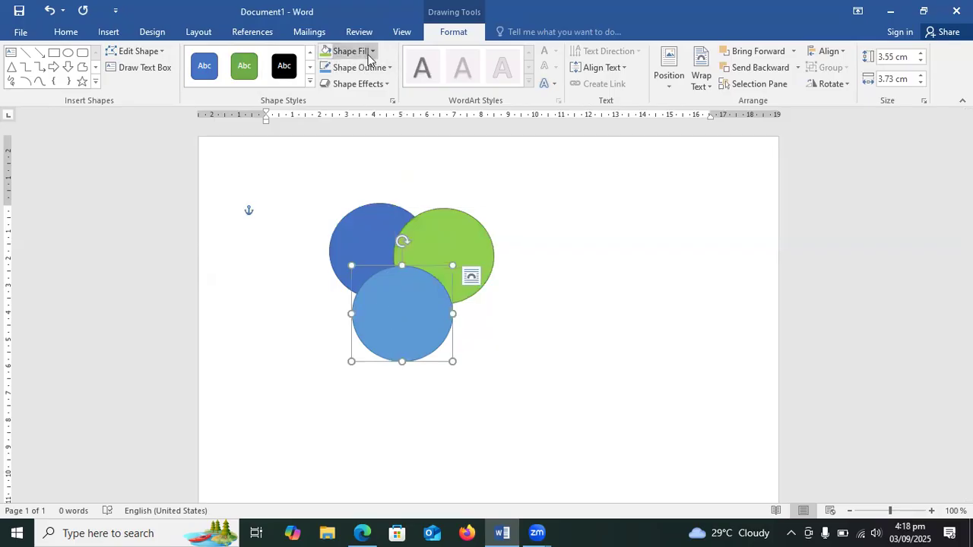
left_click(372, 51)
left_click(310, 80)
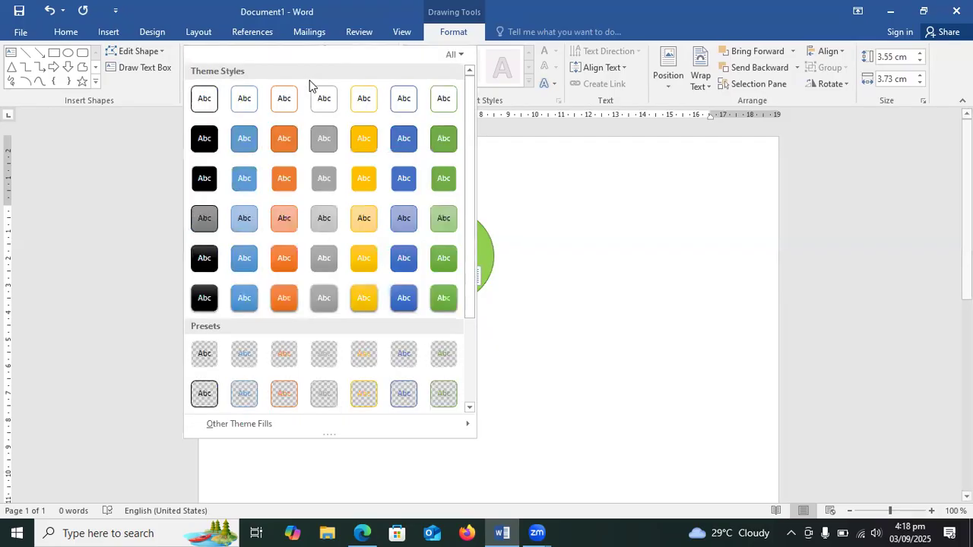
left_click(291, 138)
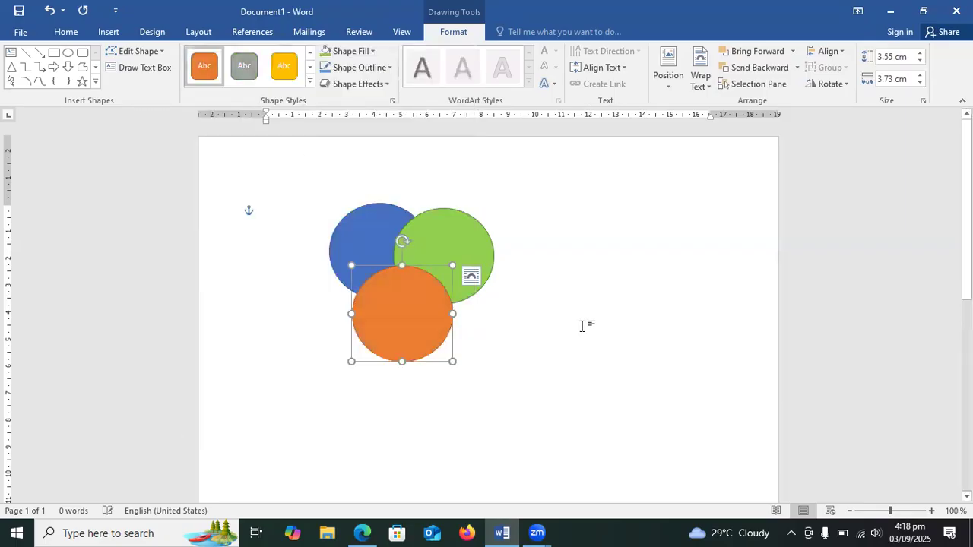
left_click(582, 326)
- Move the light green circle slightly up and outward to align with the blue one, and apply the green colored-fill theme style
left_click_drag(463, 251, 469, 246)
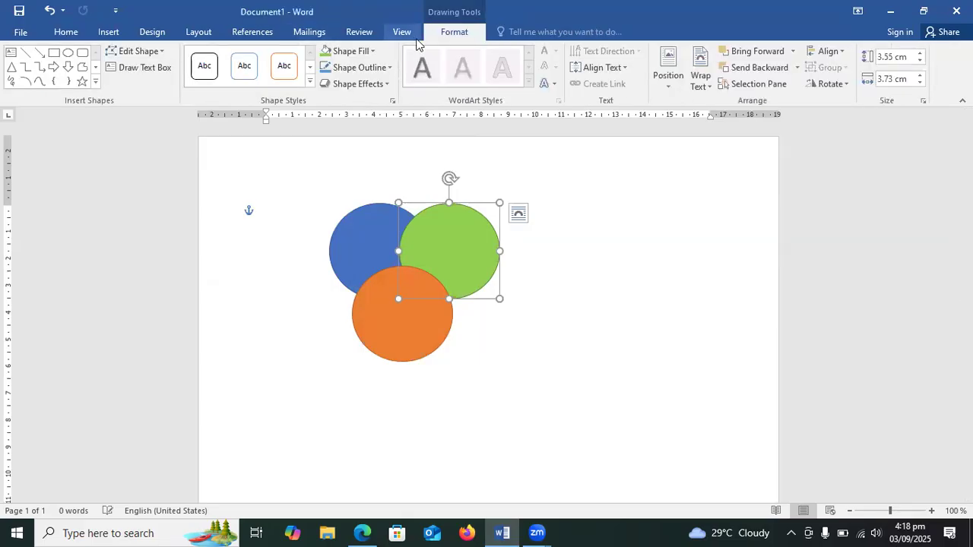
left_click(309, 80)
left_click(449, 144)
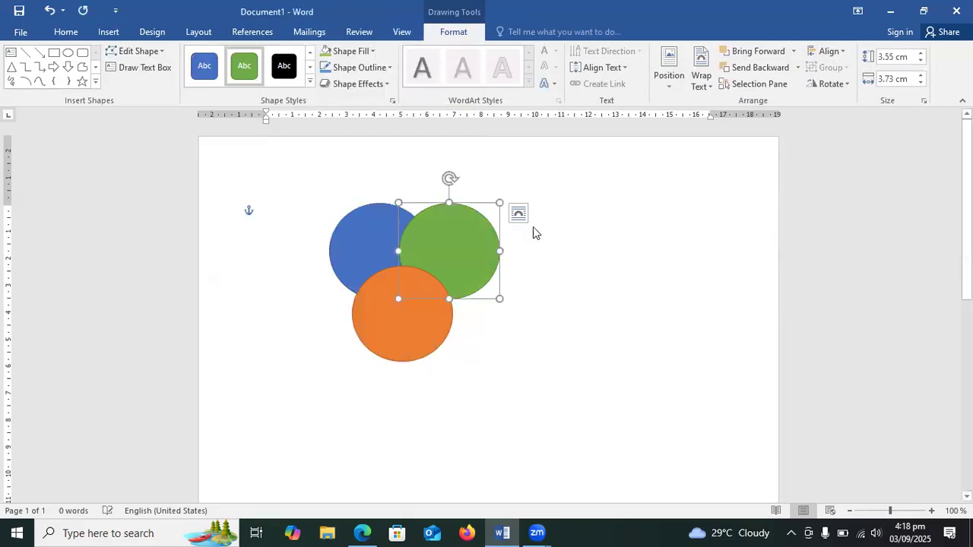
left_click(580, 272)
- Set the blue circle's outline color to black
left_click(343, 246)
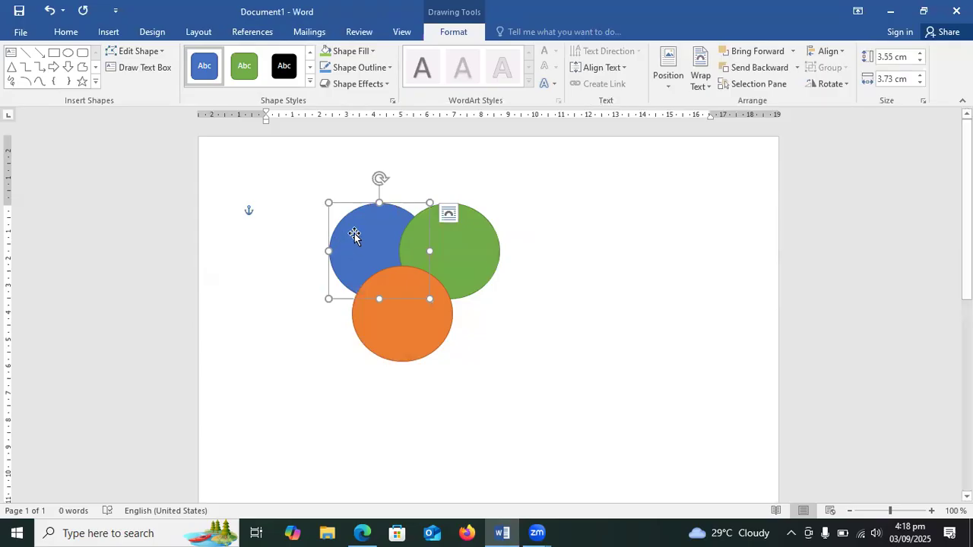
left_click(389, 68)
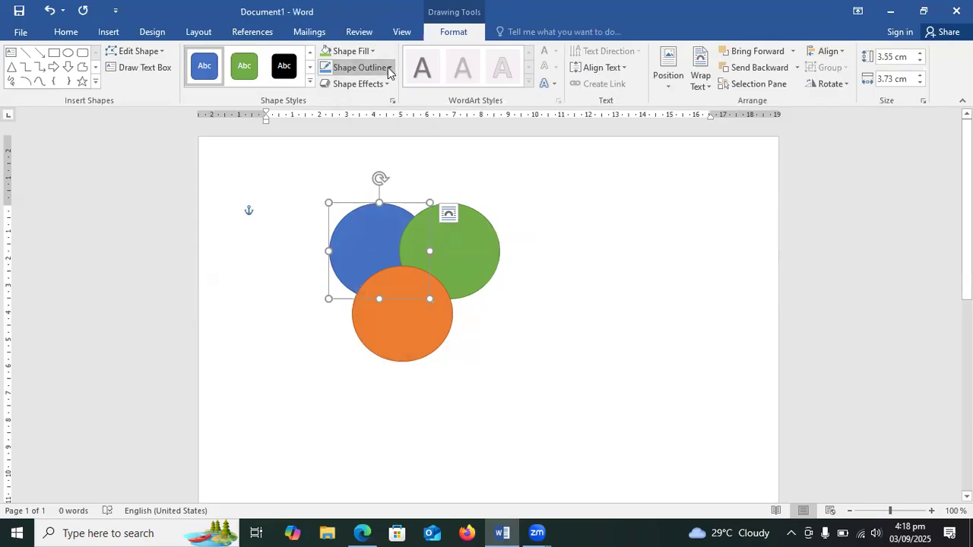
left_click(335, 103)
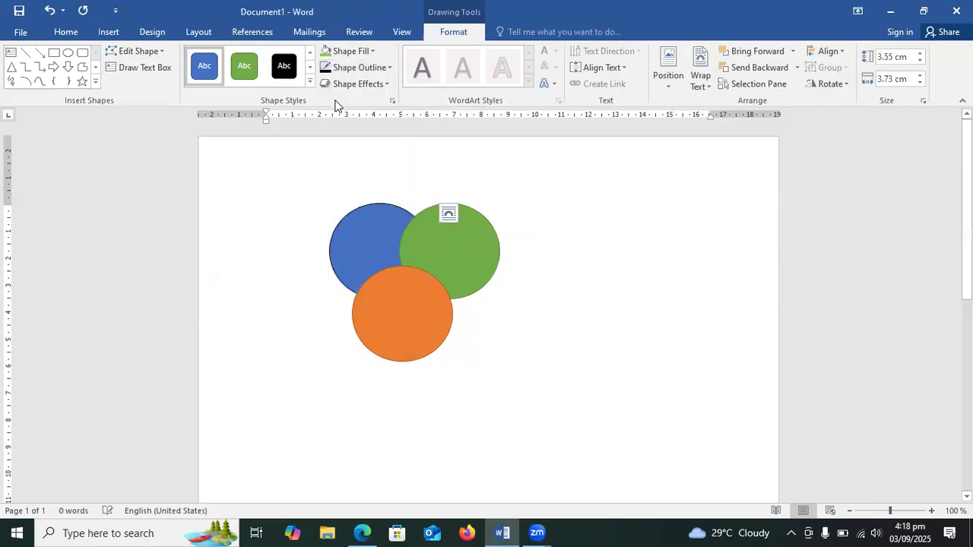
- Give the green circle a 2¼ pt outline in standard red
left_click(462, 237)
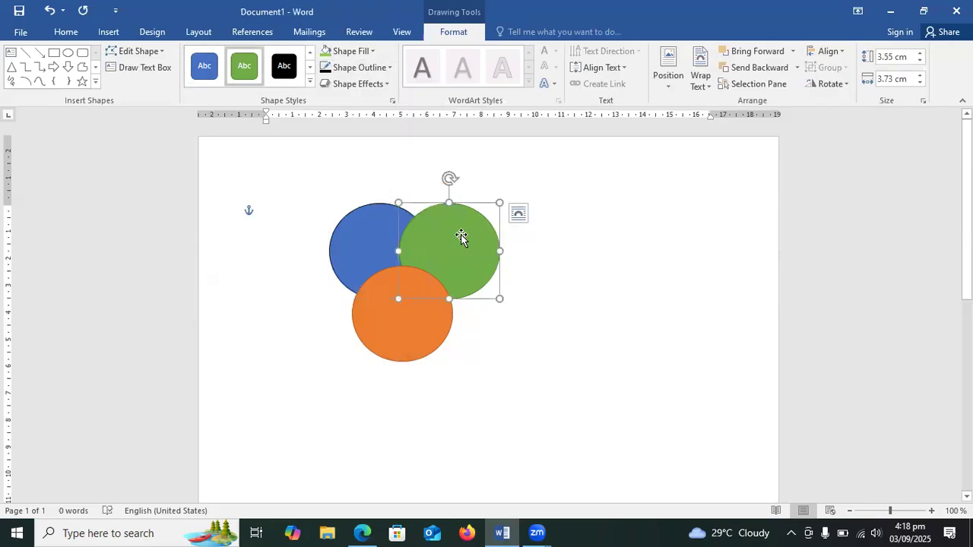
left_click(380, 69)
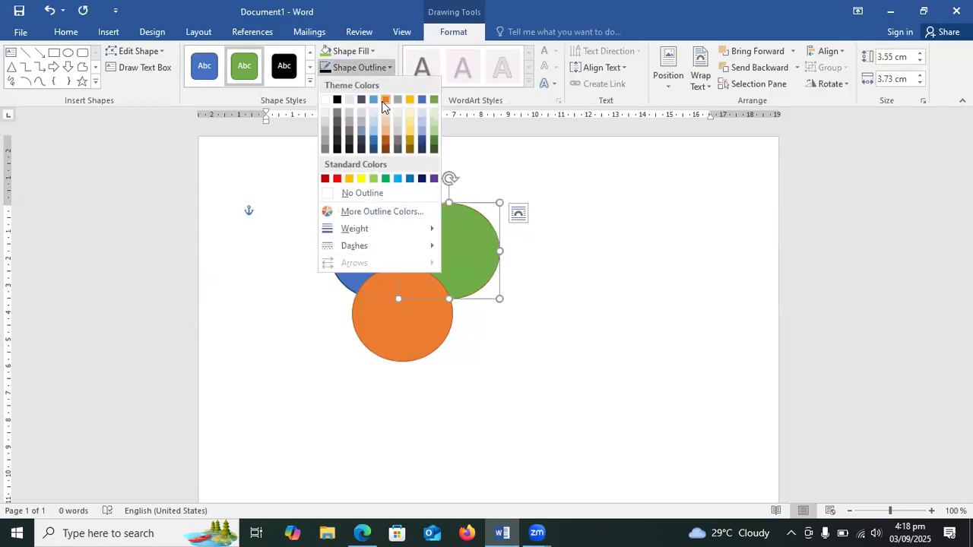
mouse_move(360, 230)
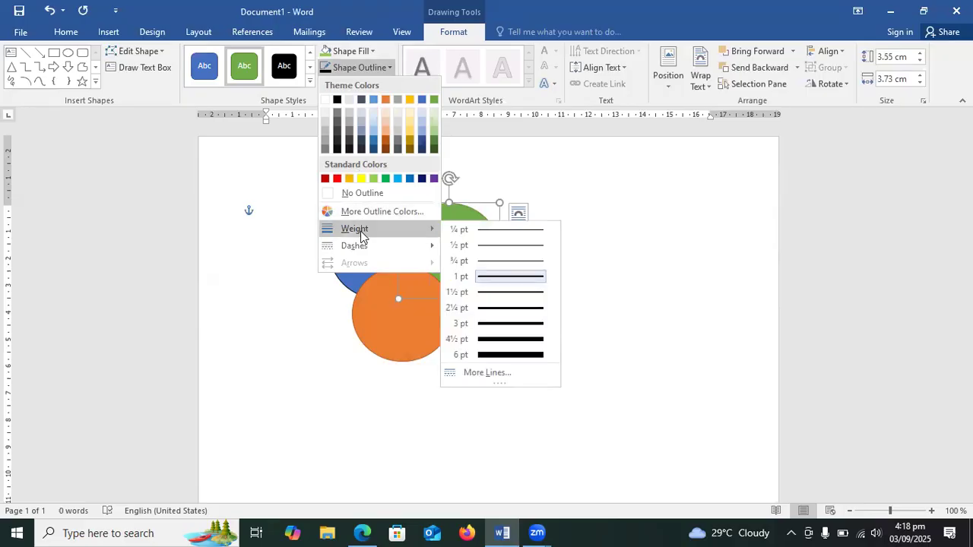
left_click(532, 310)
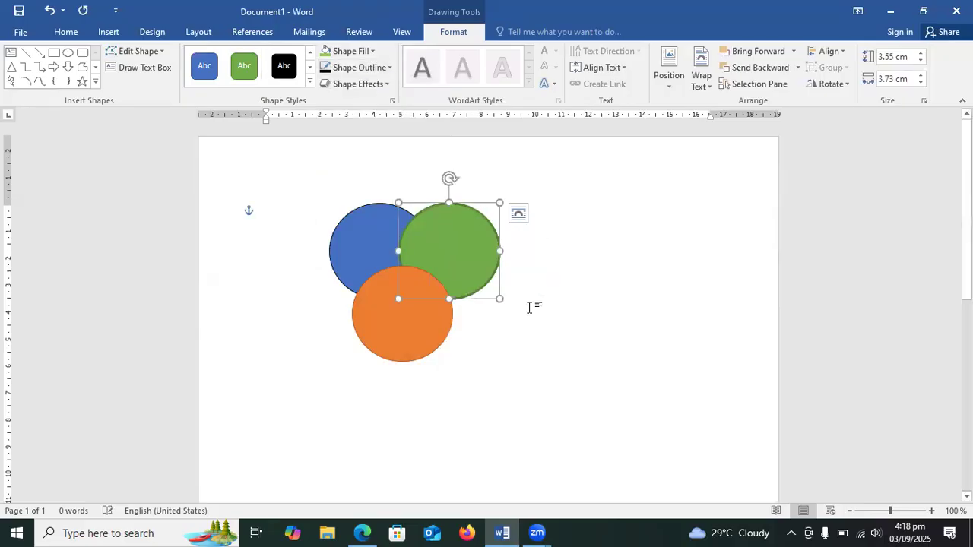
left_click(386, 69)
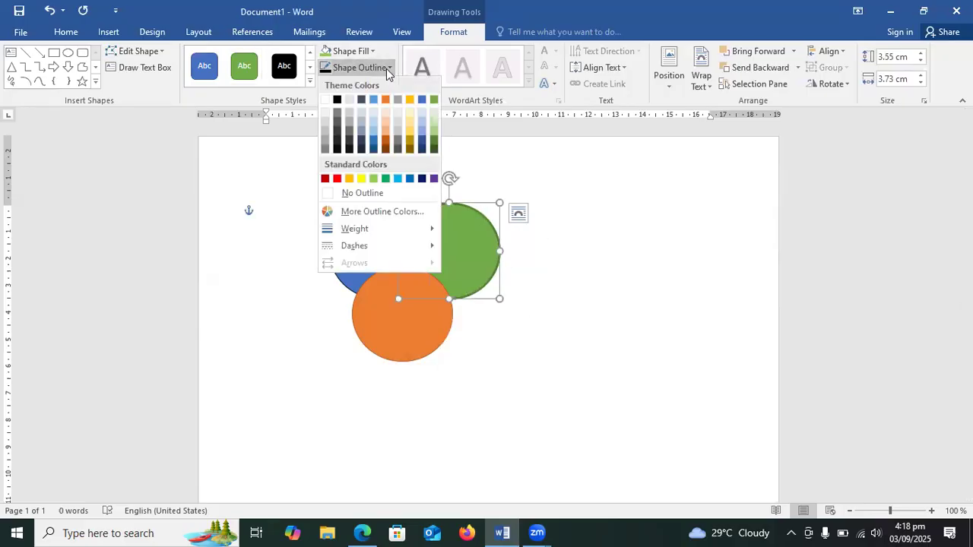
left_click(335, 181)
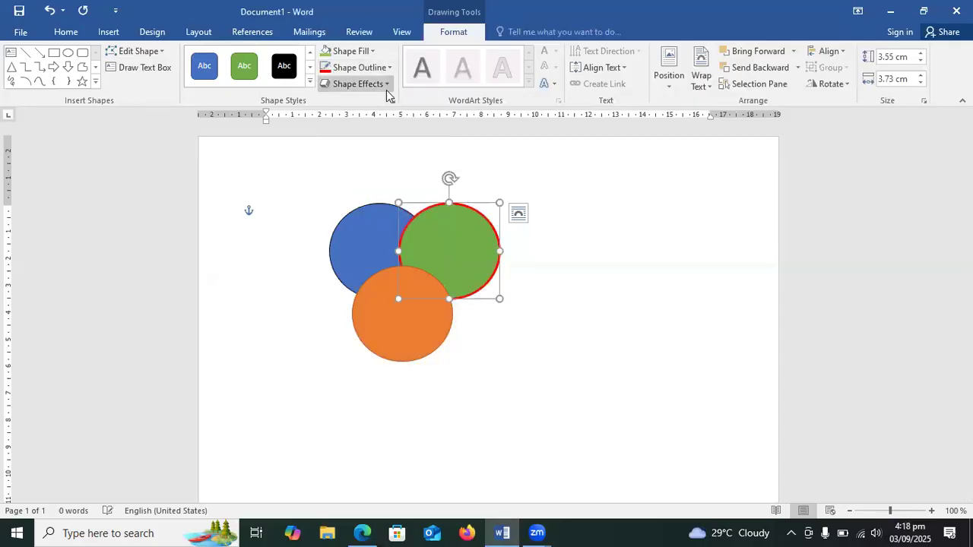
- Set the orange circle's outline color to black
left_click(382, 334)
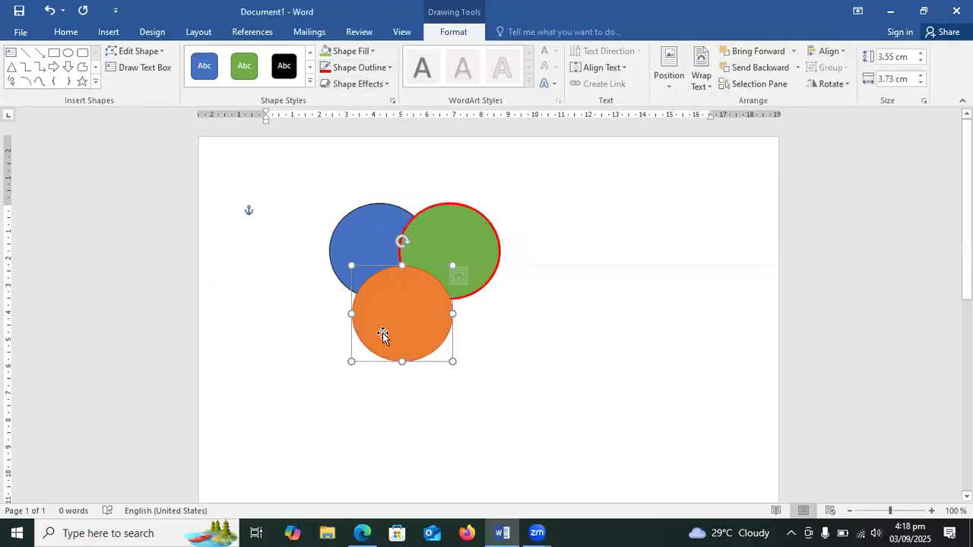
left_click(373, 68)
left_click(336, 100)
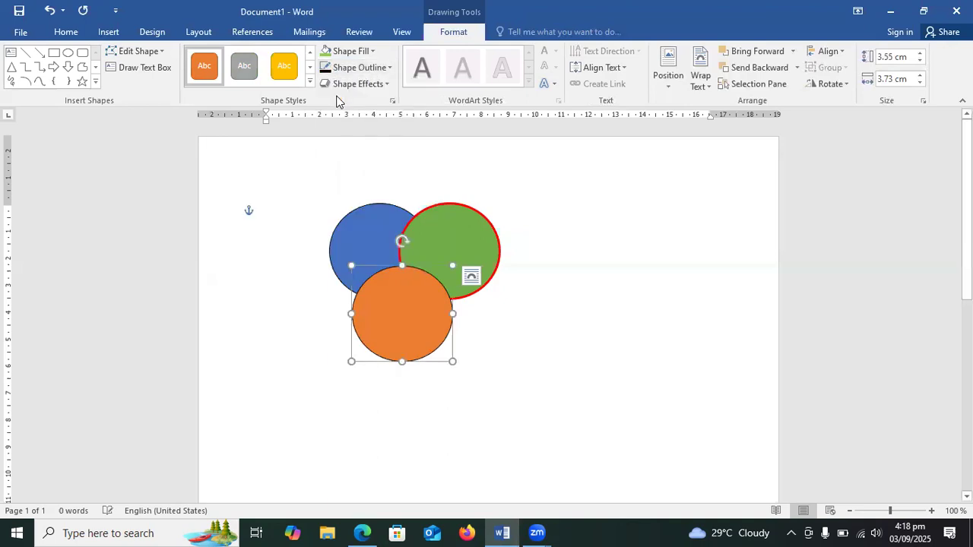
- Change the orange circle's outline to the round dot dash style with a 2¼ pt weight
left_click(372, 73)
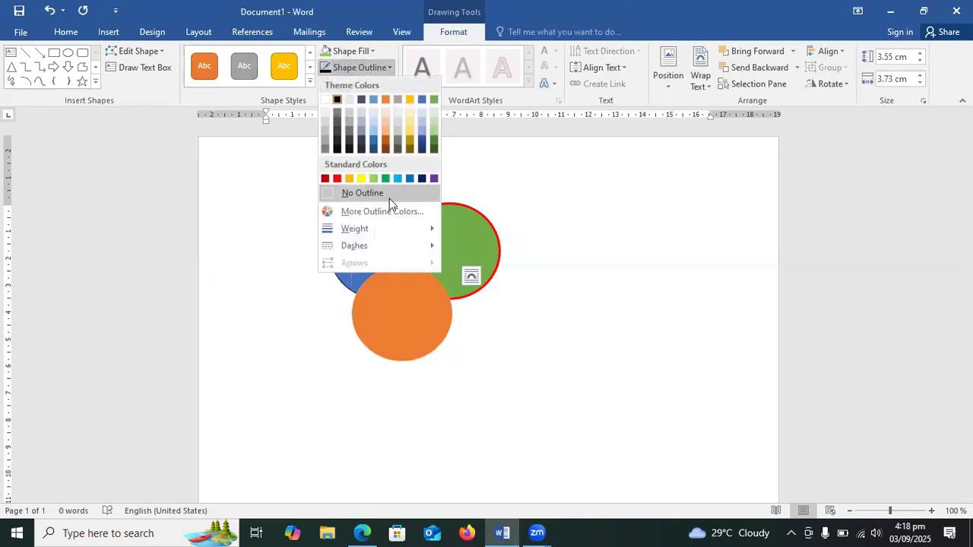
mouse_move(380, 230)
mouse_move(431, 248)
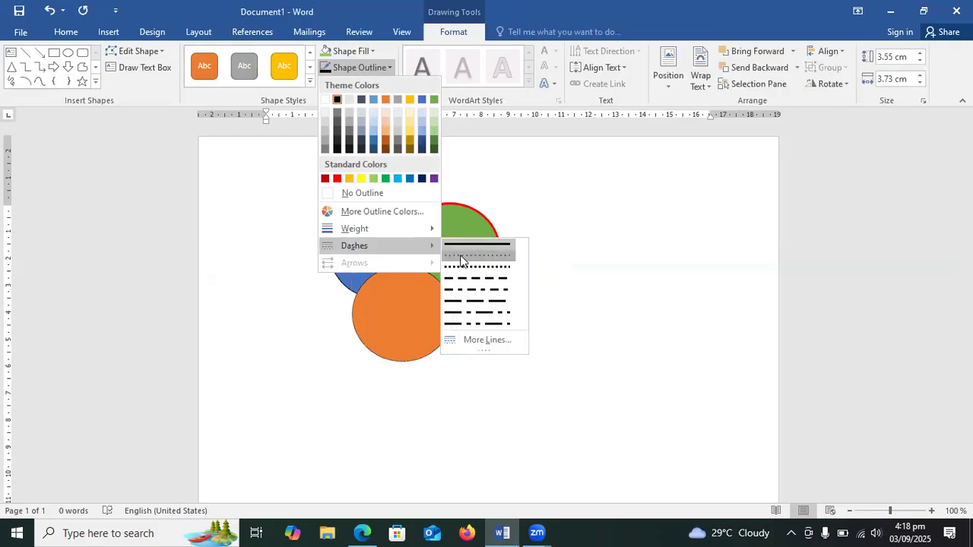
left_click(461, 257)
left_click(385, 71)
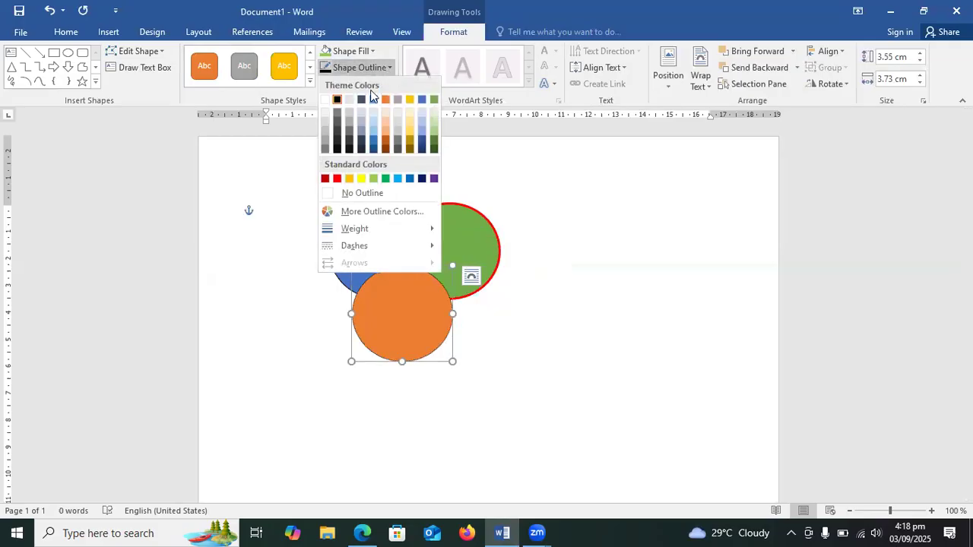
mouse_move(378, 229)
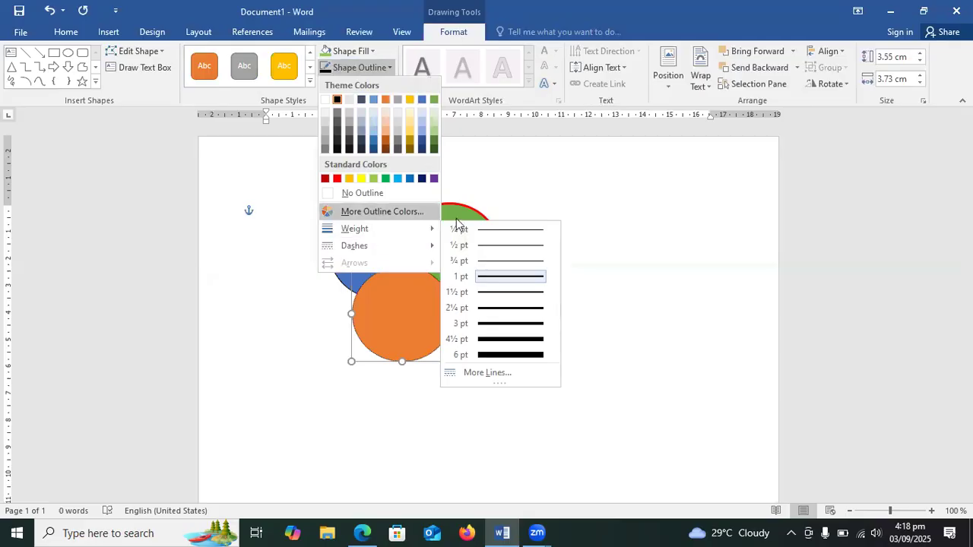
left_click(492, 309)
left_click(543, 296)
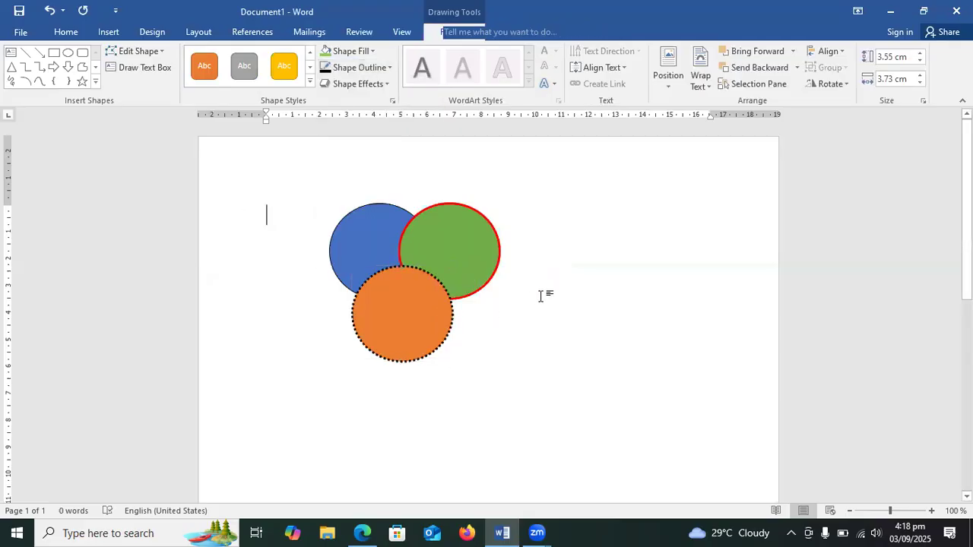
- Add the text ONE inside the blue circle and erase it again
left_click(368, 235)
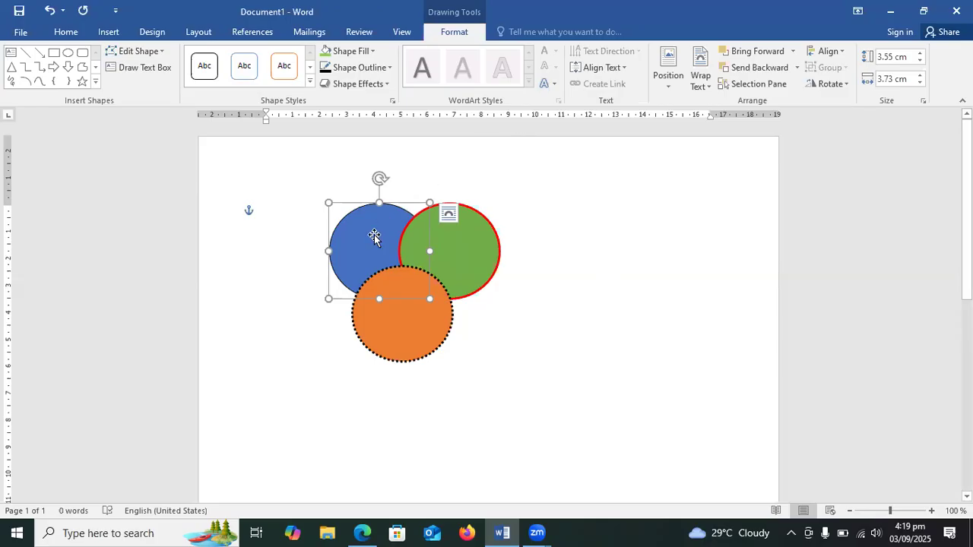
type("ONE")
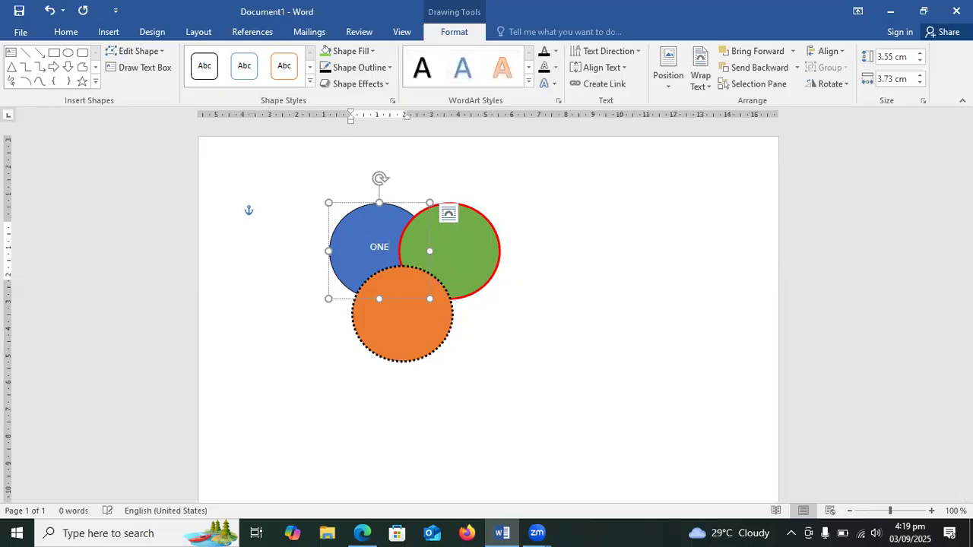
key("BackSpace")
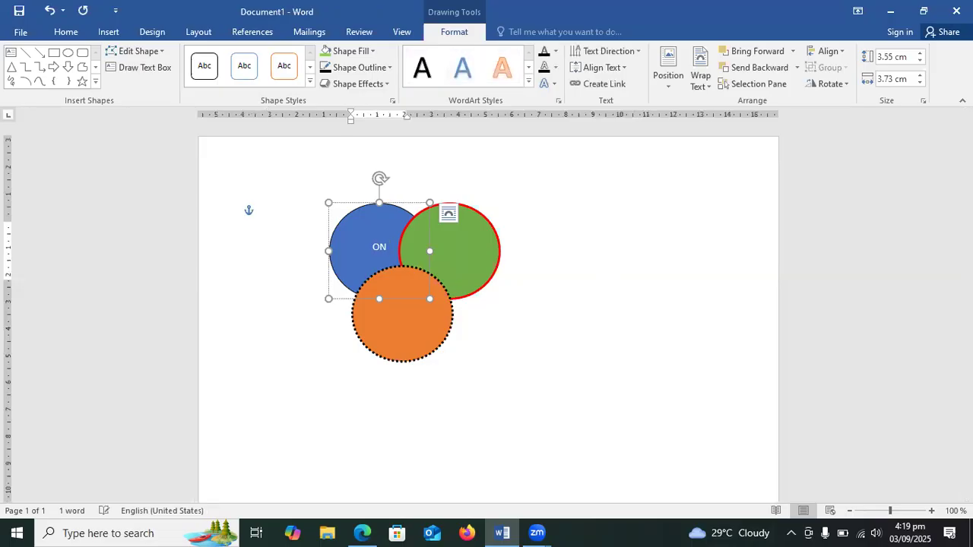
- Draw a text box about 1.56 cm wide and 0.66 cm high over the blue circle, containing ONE
left_click(146, 67)
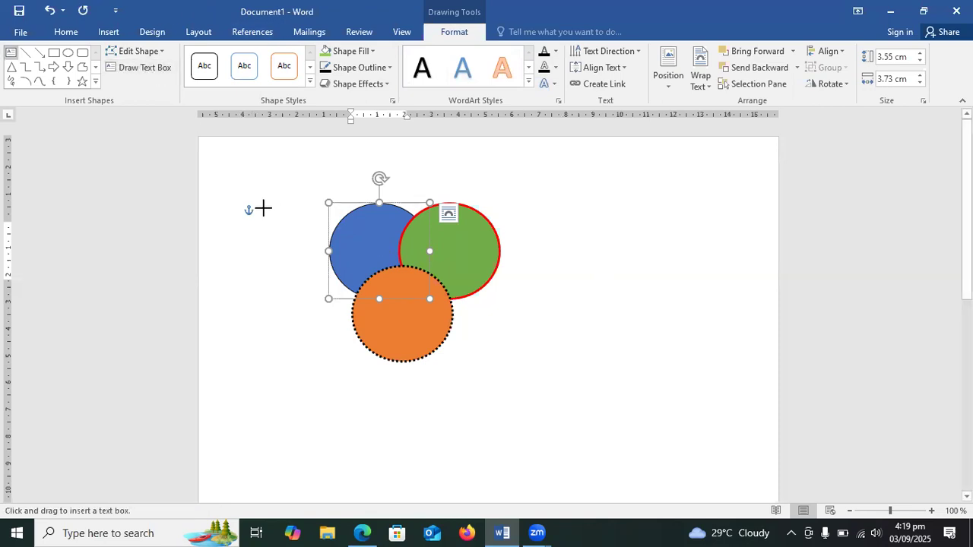
left_click_drag(352, 231, 396, 249)
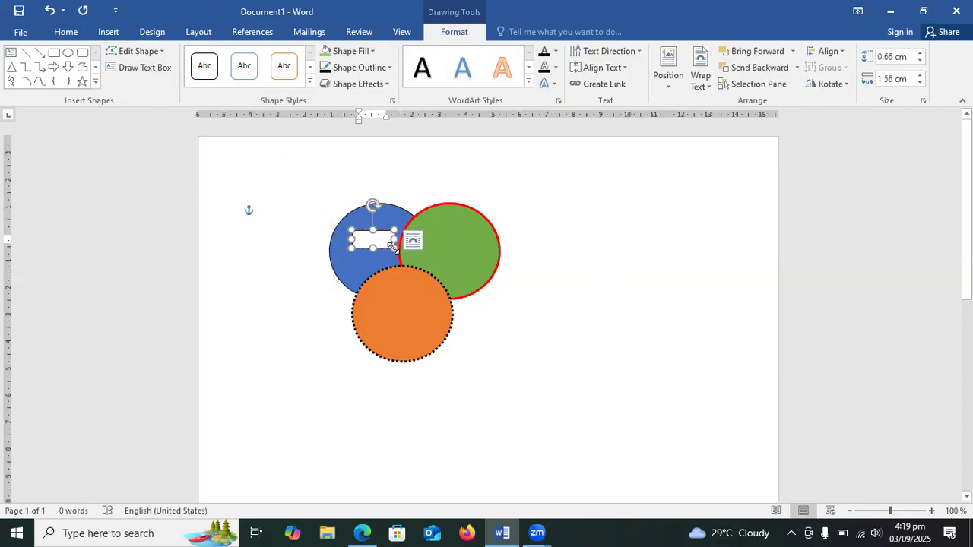
type("ONE")
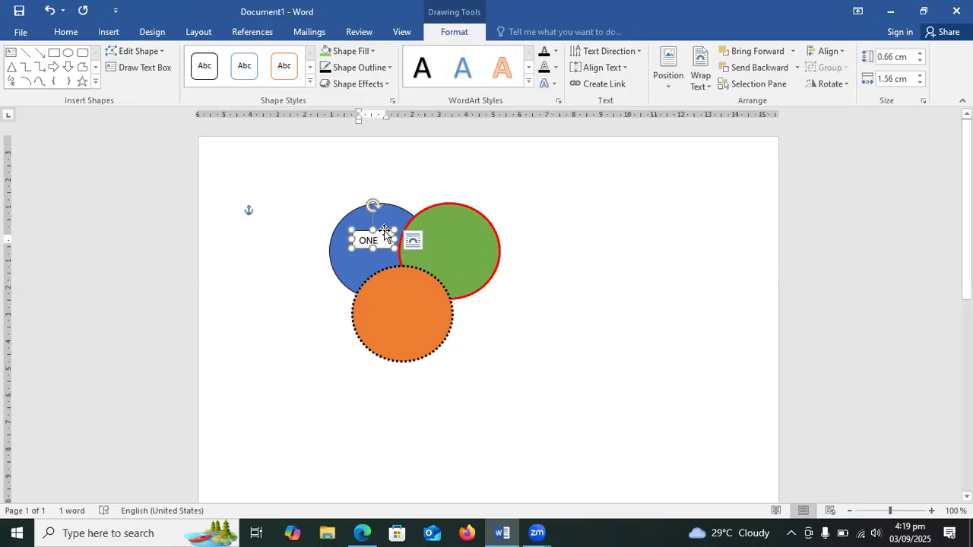
- Fill the ONE text box with a lighter gold theme color and set its outline to standard purple
left_click(373, 50)
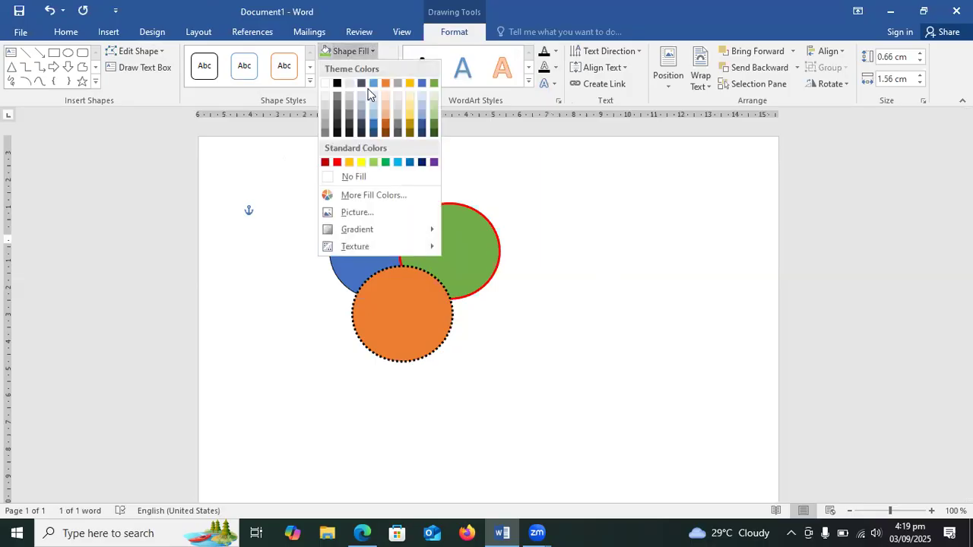
left_click(411, 116)
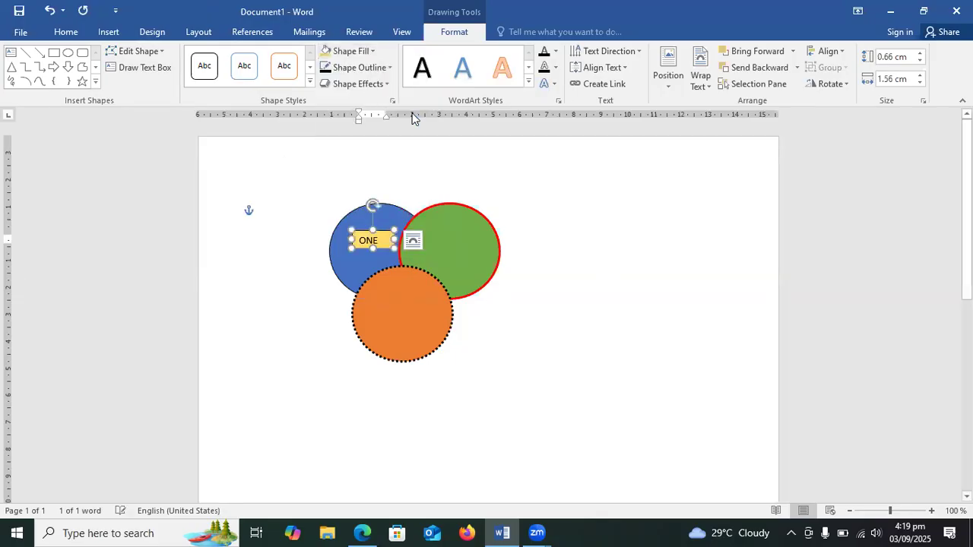
left_click(387, 69)
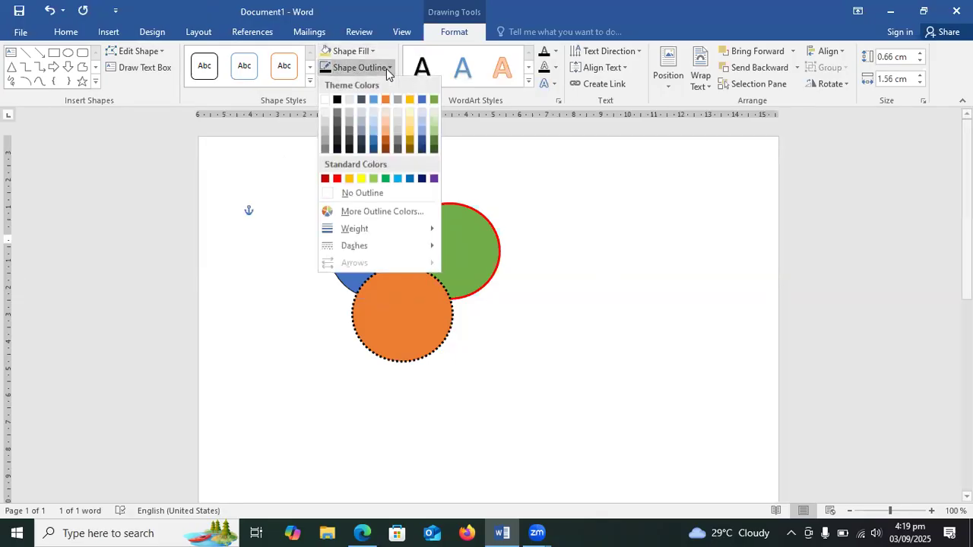
left_click(433, 179)
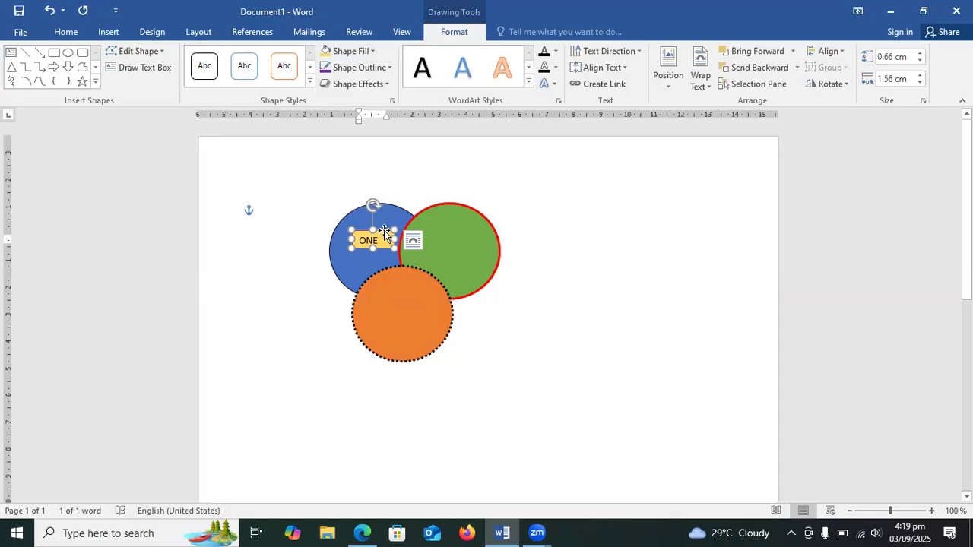
- Delete the ONE text box and enter ONE directly inside the blue circle
key("Delete")
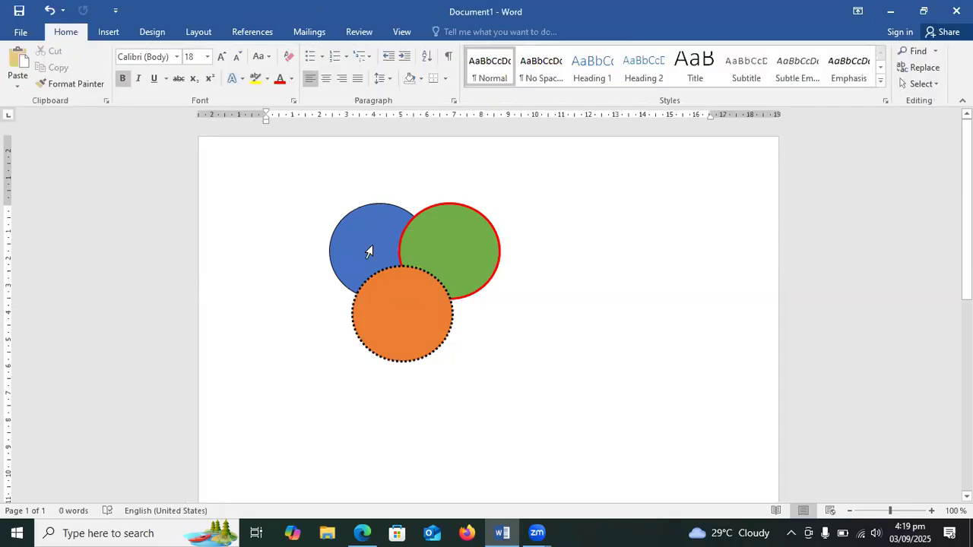
left_click(370, 250)
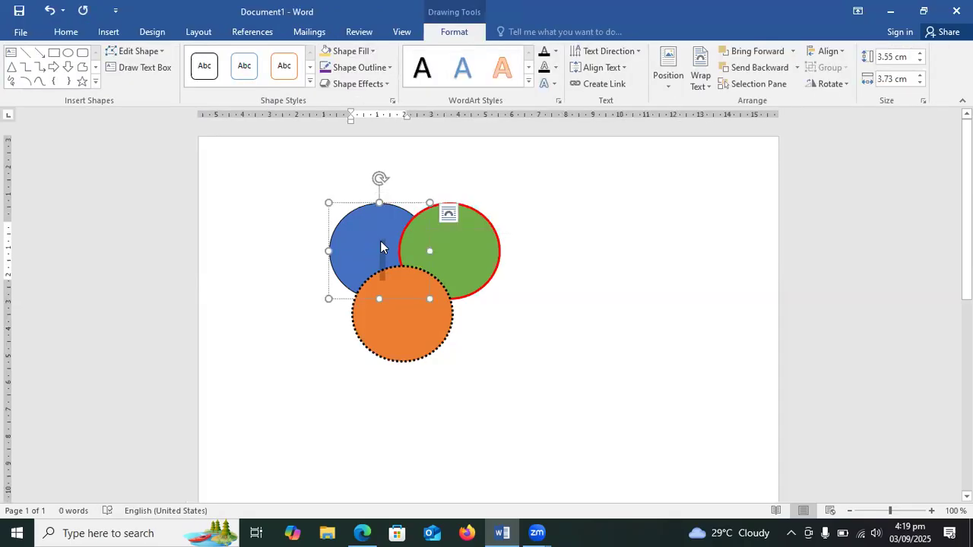
type("ONE")
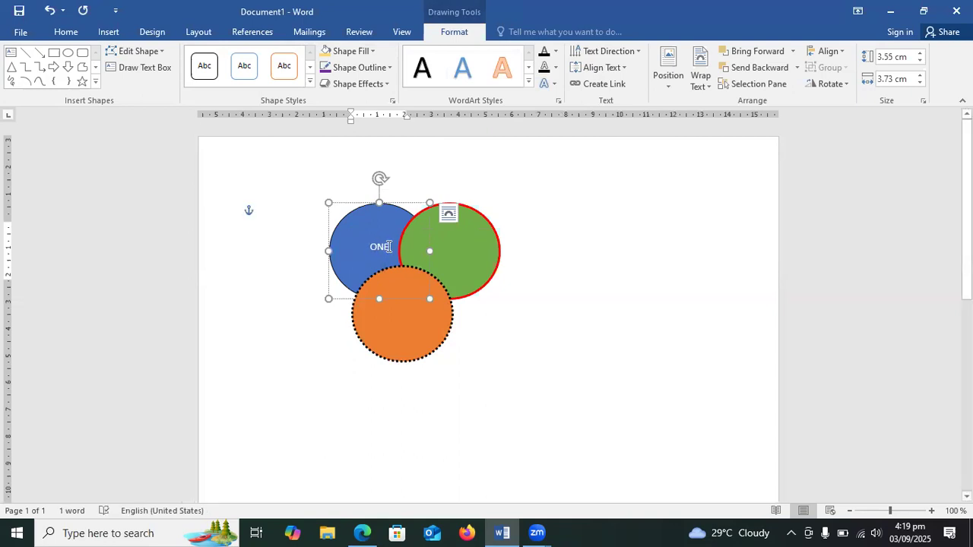
- Format the ONE text in the blue circle as bold, black, 12 pt, and copy it
double_click(388, 246)
key("ctrl+c")
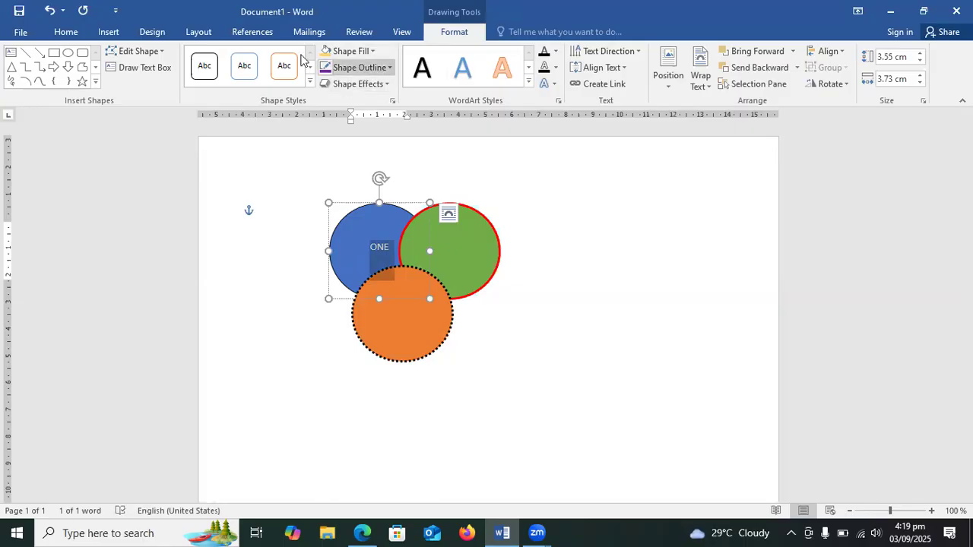
left_click(66, 32)
left_click(122, 78)
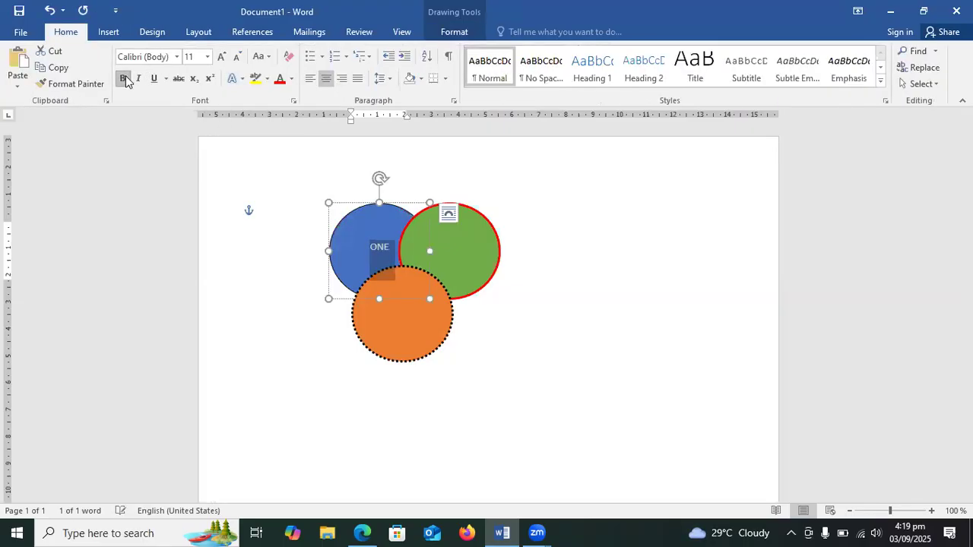
left_click(292, 79)
left_click(292, 129)
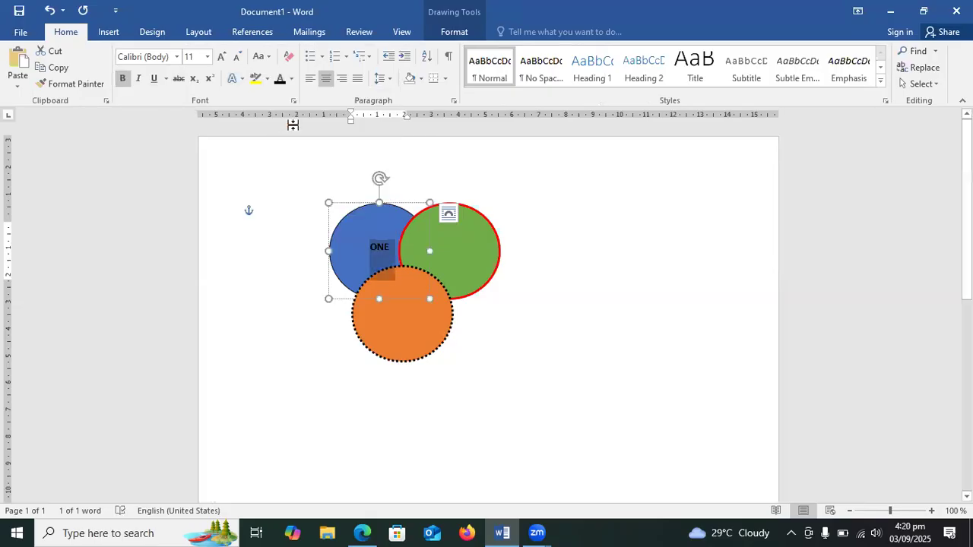
left_click(221, 58)
- Paste the copied text into the green circle and replace it with Two
left_click(439, 256)
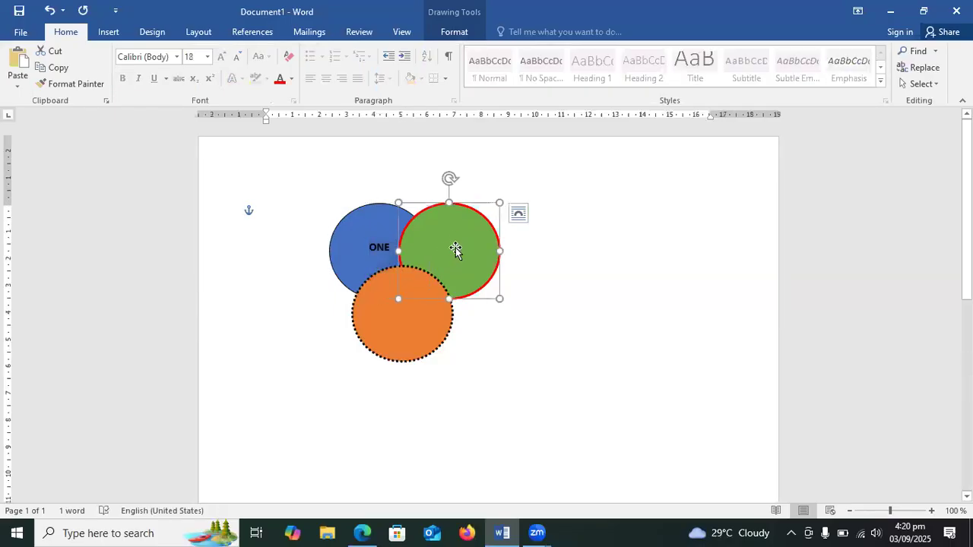
key("ctrl+v")
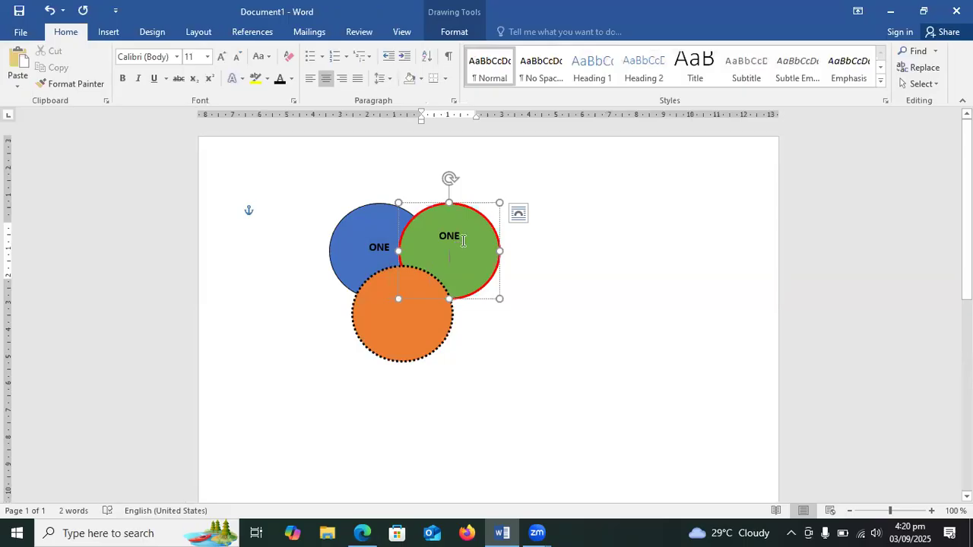
key("BackSpace")
key("BackSpace")
key("BackSpace")
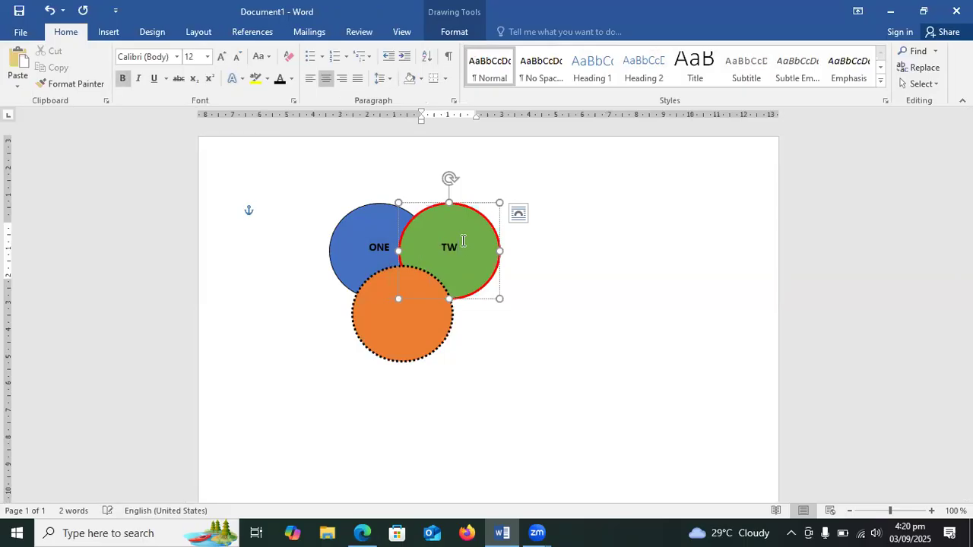
- Paste the copied text into the orange circle and replace it with Three
left_click(413, 320)
key("ctrl+v")
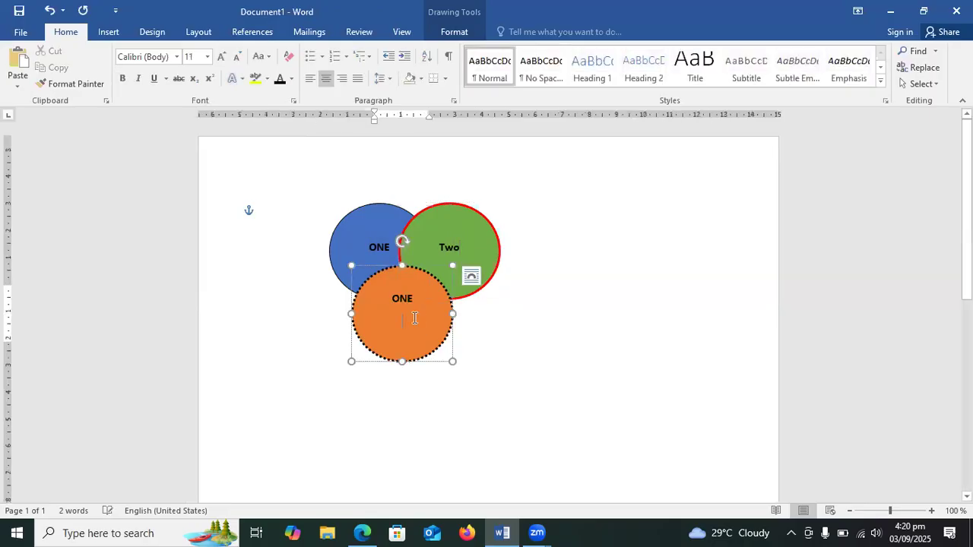
key("BackSpace")
key("BackSpace")
key("BackSpace")
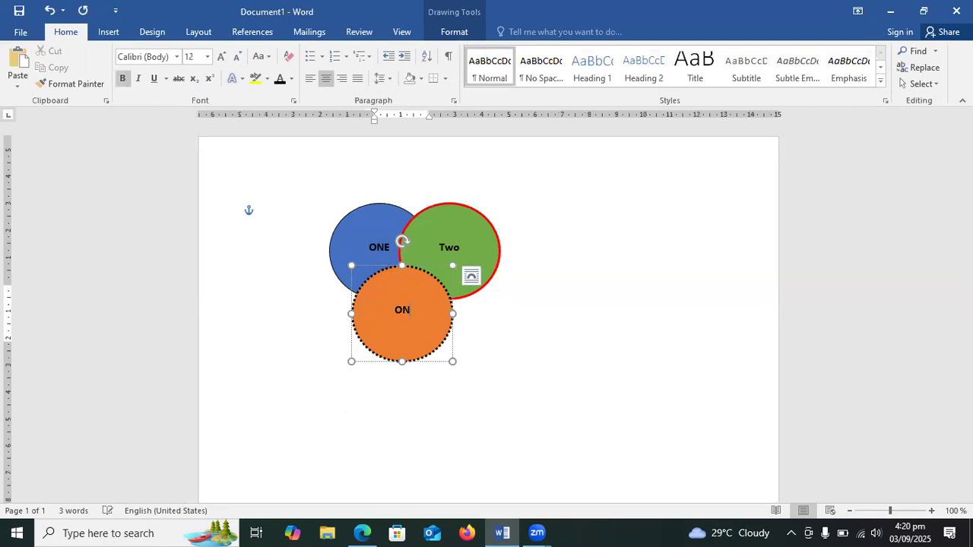
type("Three")
left_click(515, 311)
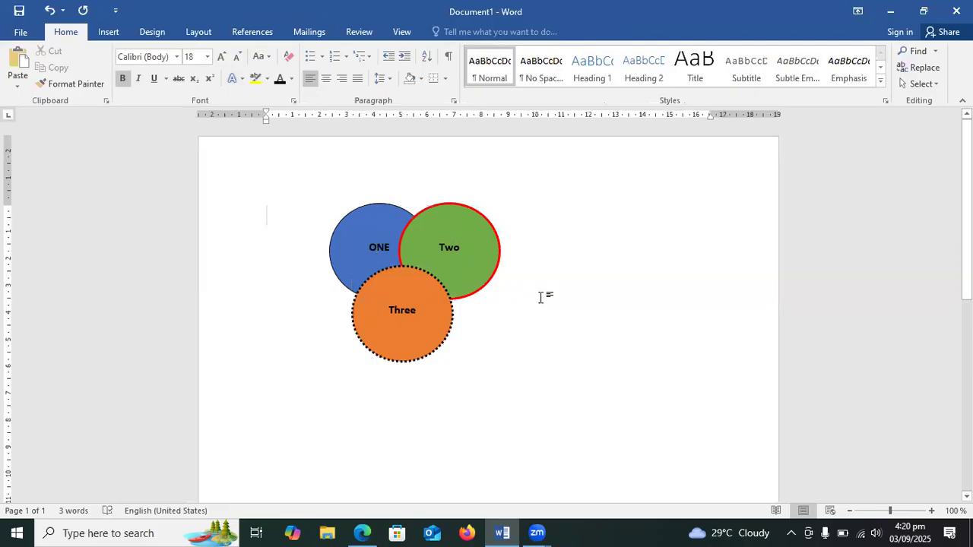
- Rearrange the circles: shift the blue one up and left, the orange one slightly left, and the green one to overlap both
left_click(375, 220)
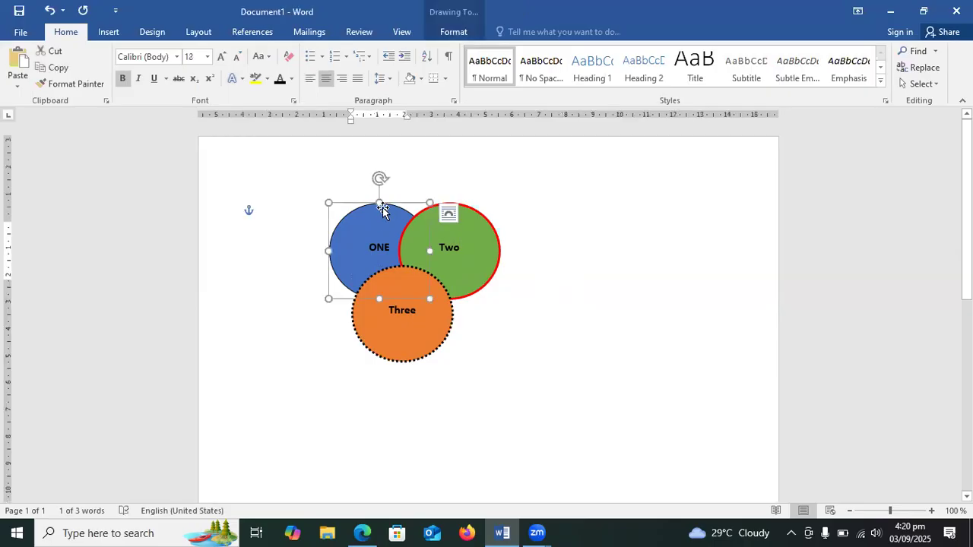
left_click_drag(367, 217, 342, 199)
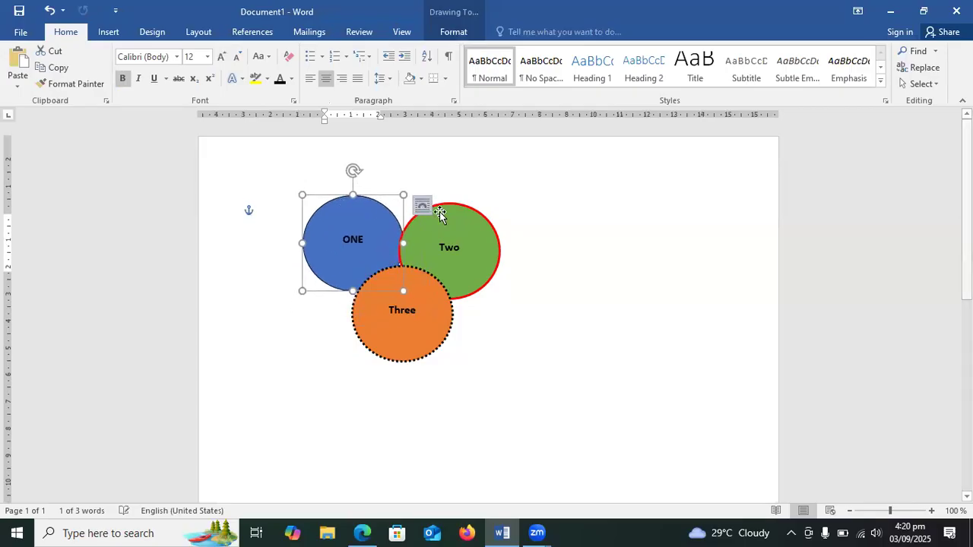
left_click(446, 214)
mouse_move(445, 215)
left_mouse_down()
mouse_move(557, 224)
mouse_move(554, 197)
mouse_move(457, 200)
left_mouse_up()
left_click(416, 308)
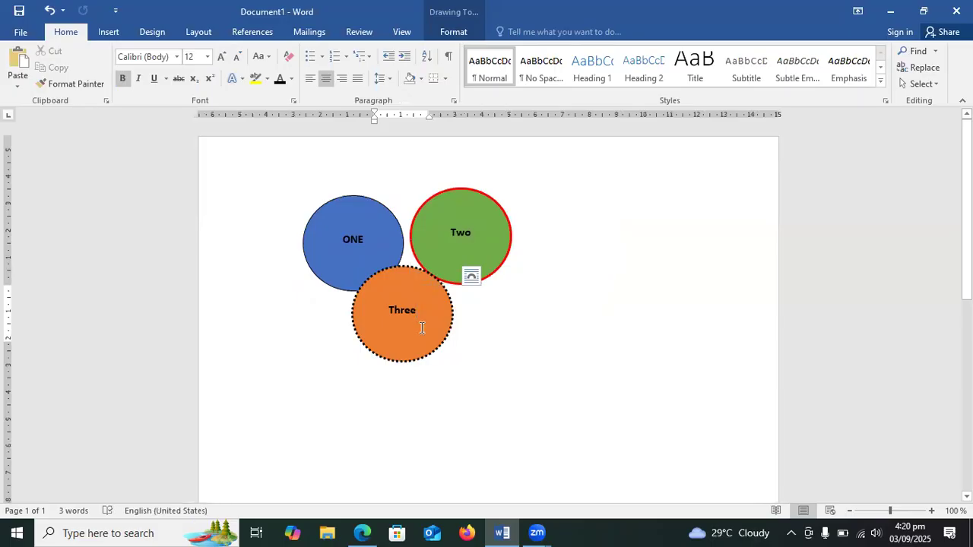
mouse_move(394, 278)
left_mouse_down()
mouse_move(410, 309)
mouse_move(378, 271)
left_mouse_up()
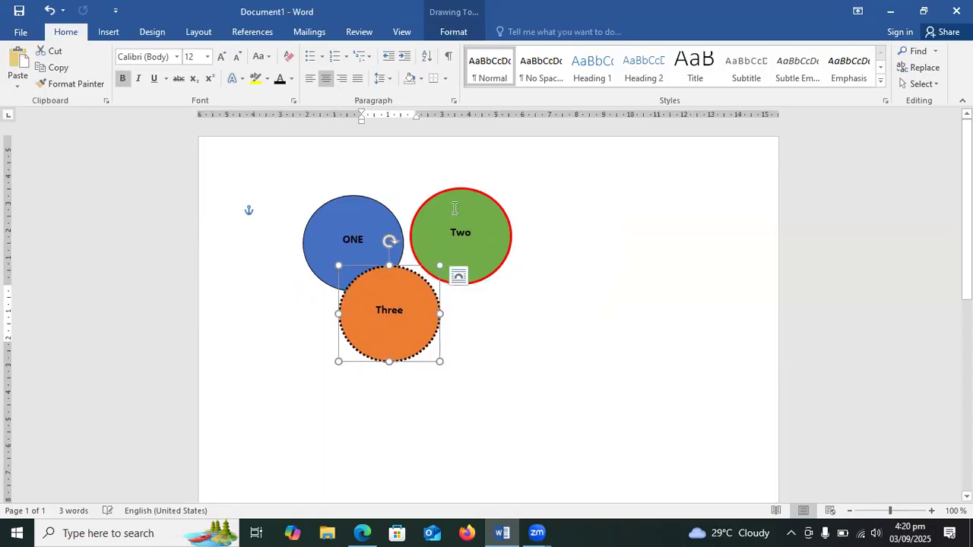
left_click_drag(461, 196, 426, 214)
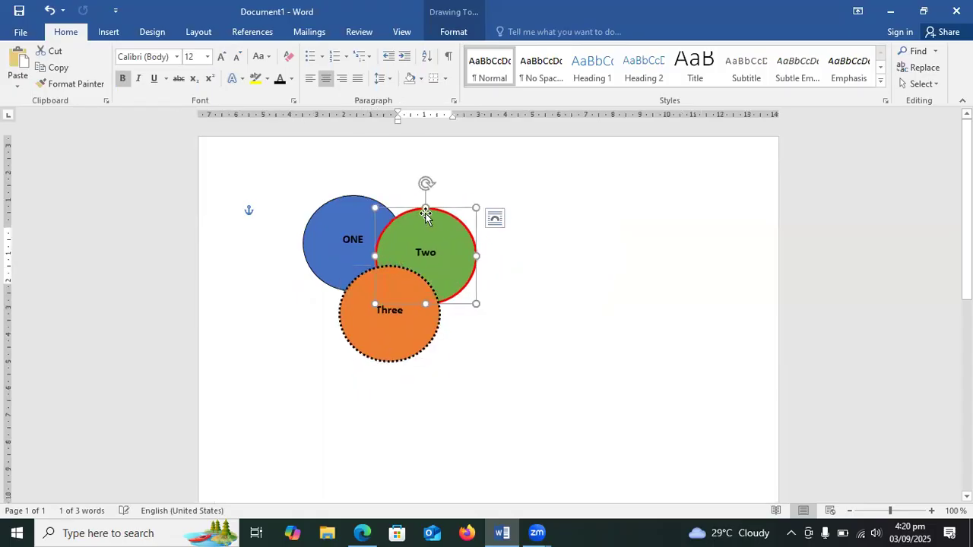
left_click(502, 178)
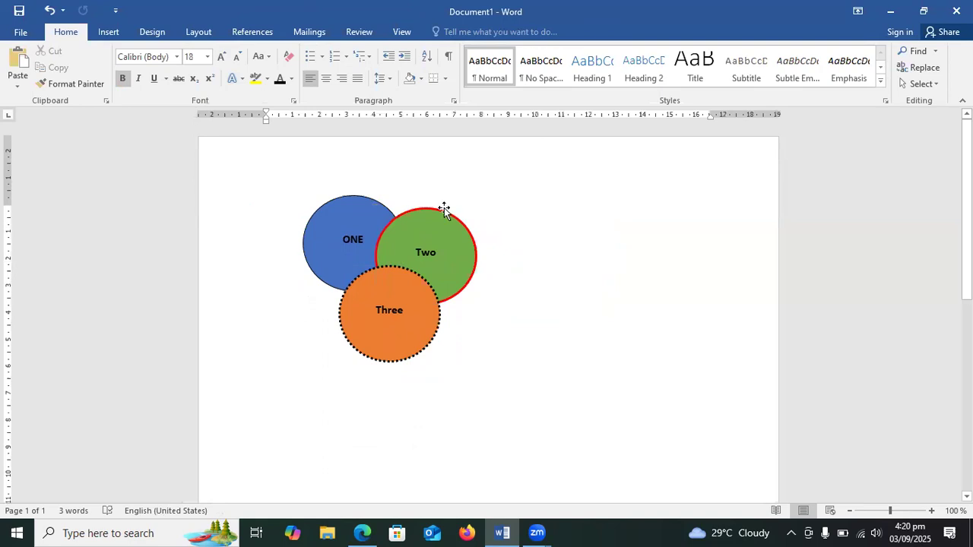
- Move the green circle up and slightly left so that it is level with the blue circle
left_click(373, 213)
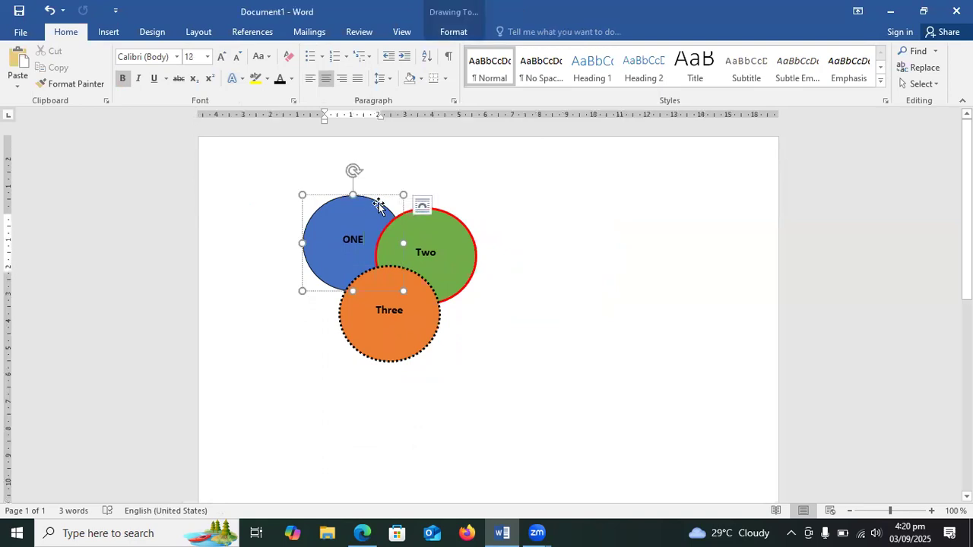
left_click(448, 32)
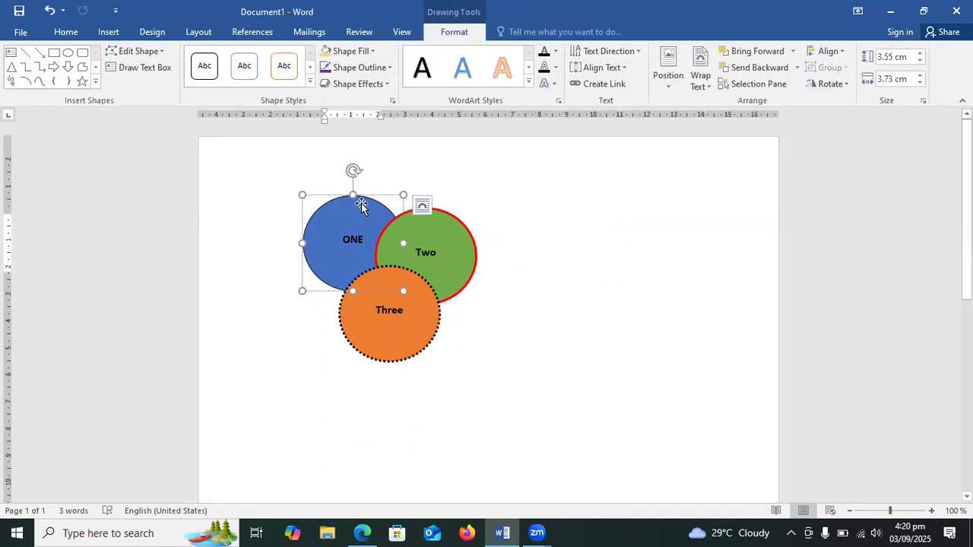
mouse_move(450, 211)
left_mouse_down()
mouse_move(430, 207)
mouse_move(441, 199)
left_mouse_up()
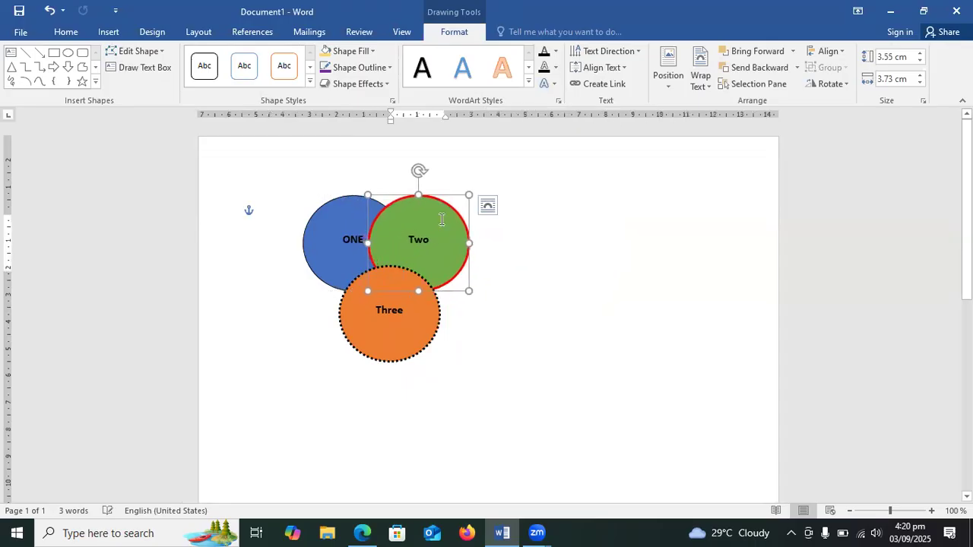
left_click(416, 309)
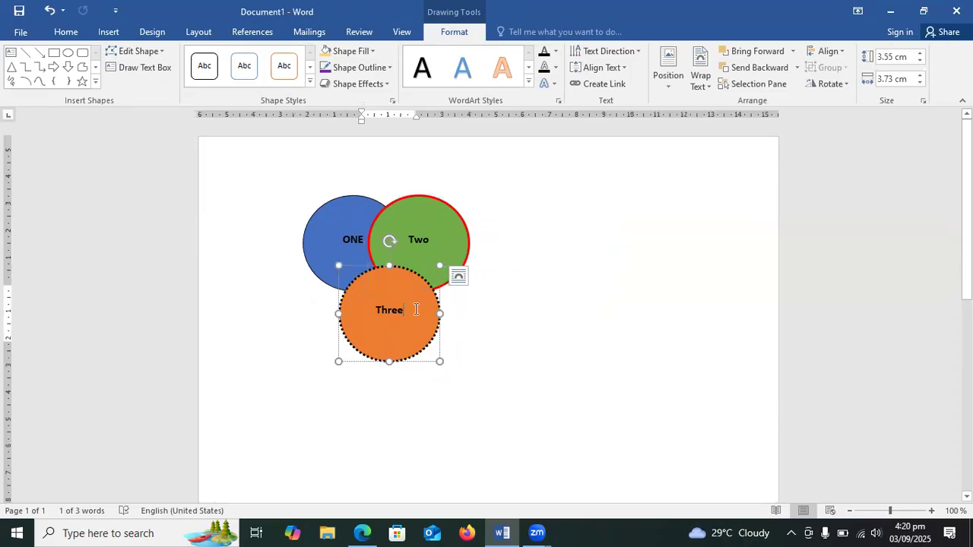
- Bring the blue circle forward two levels in front of the other circles, and send it backward two levels again
left_click(352, 207)
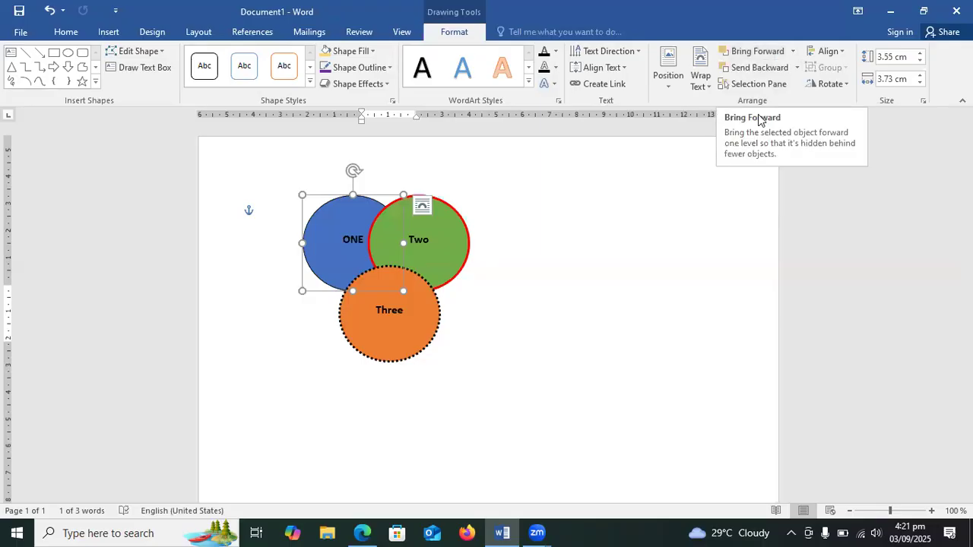
left_click(749, 51)
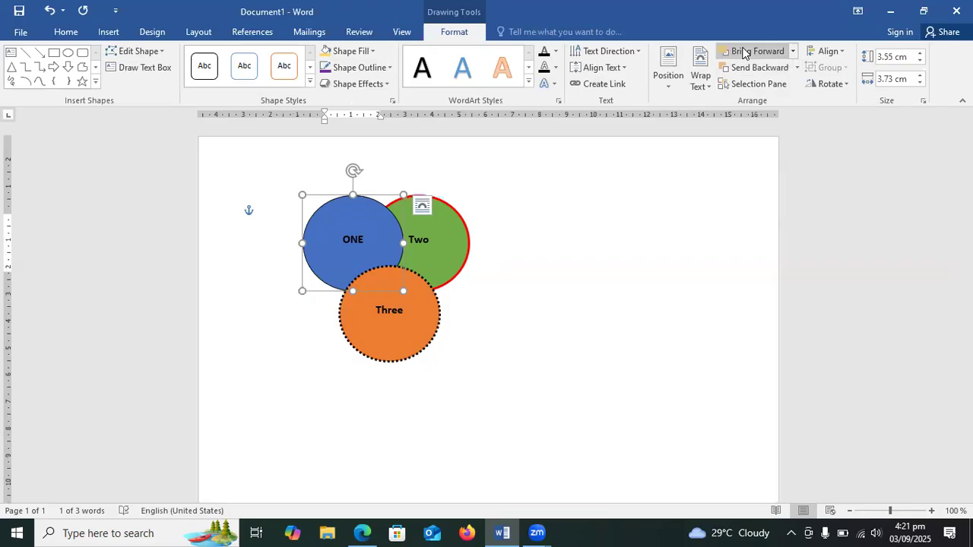
left_click(745, 52)
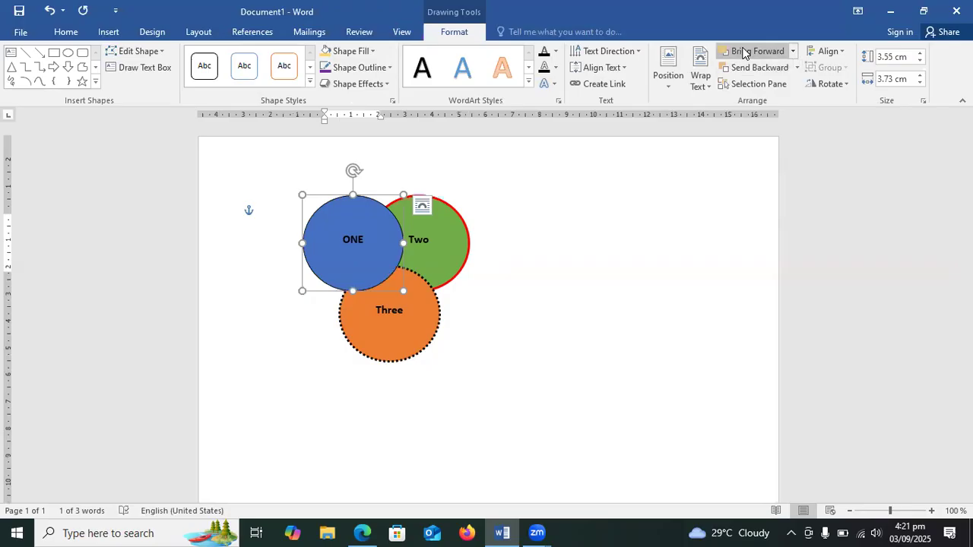
left_click(745, 69)
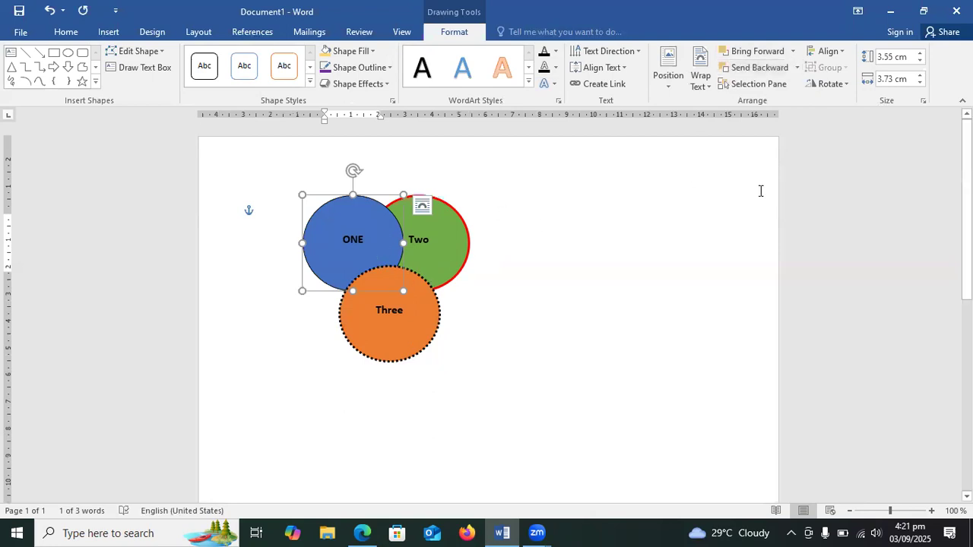
left_click(747, 72)
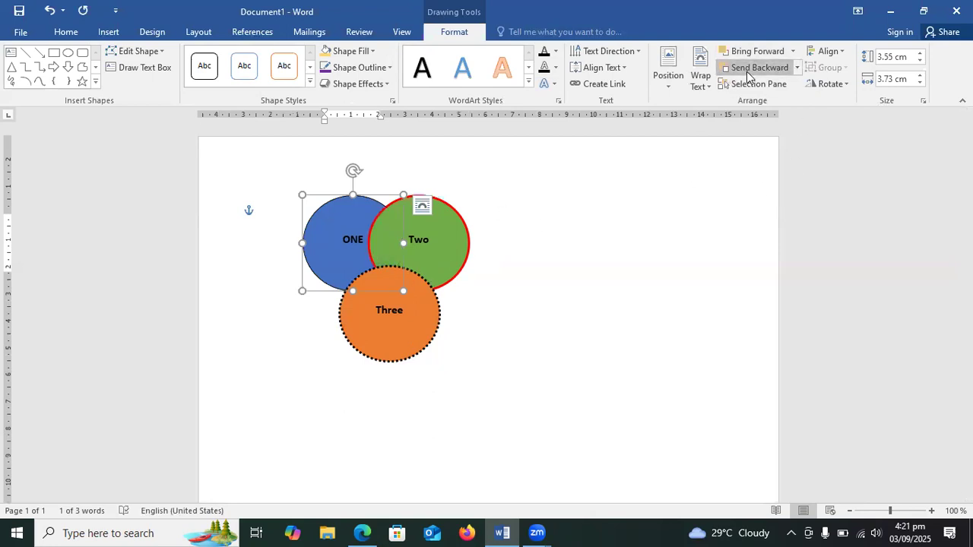
- Send the orange circle backward two levels behind the other circles, and bring it forward two levels again
left_click(436, 302)
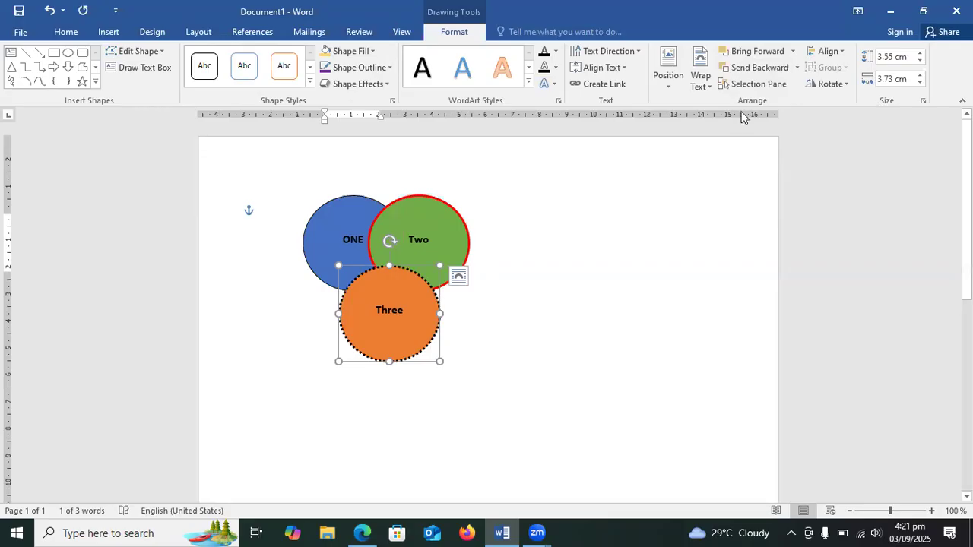
left_click(736, 72)
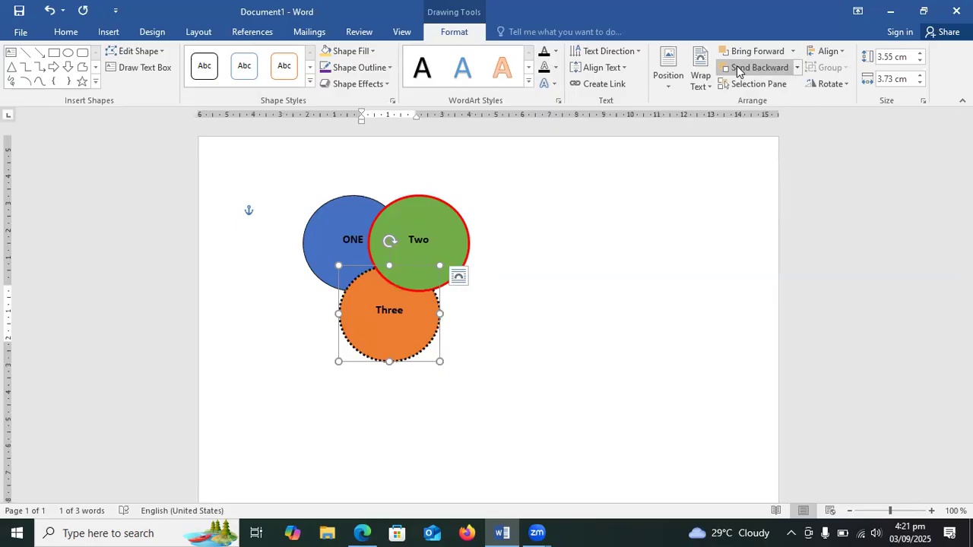
left_click(737, 71)
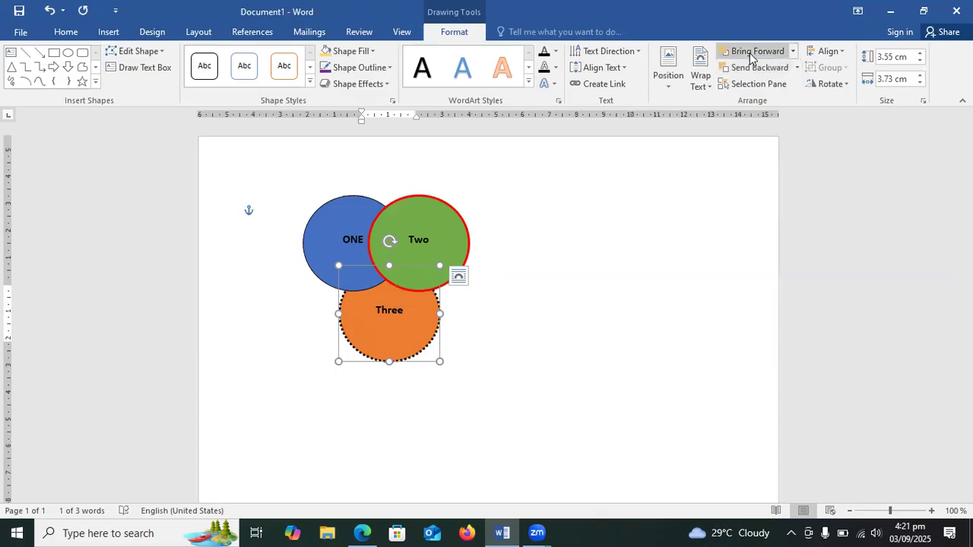
left_click(751, 55)
left_click(750, 55)
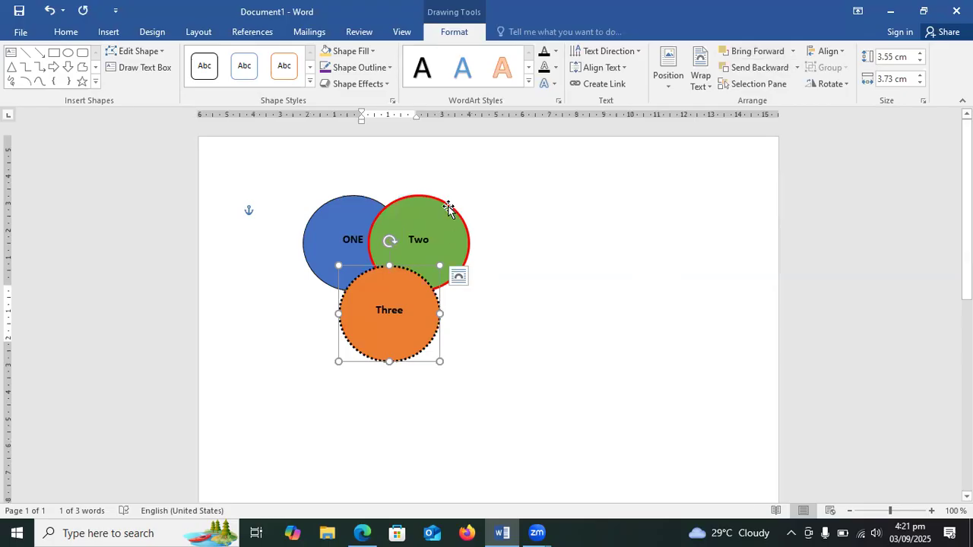
- Move the green circle slightly right so that it overlaps less of the blue circle
mouse_move(449, 208)
left_mouse_down()
mouse_move(467, 215)
mouse_move(449, 203)
left_mouse_up()
left_click(535, 216)
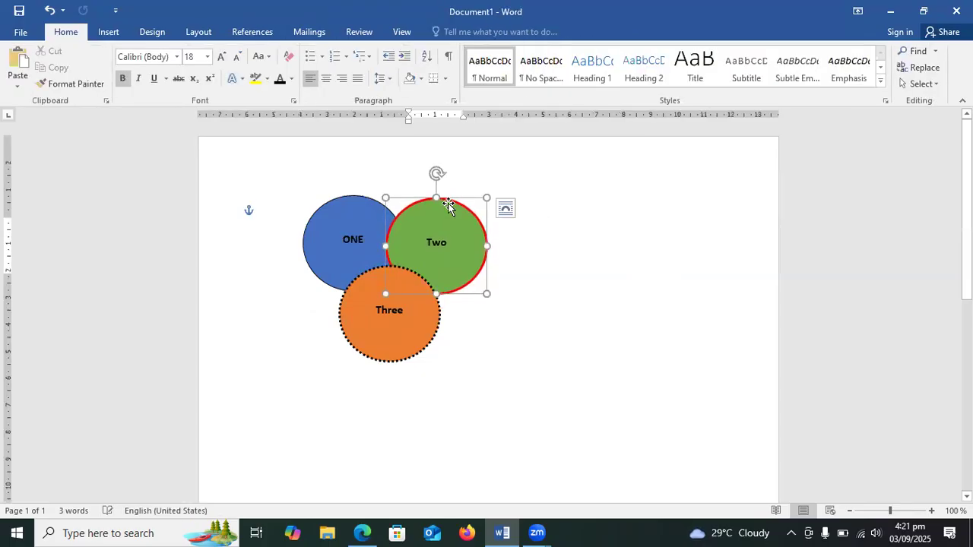
left_click(537, 242)
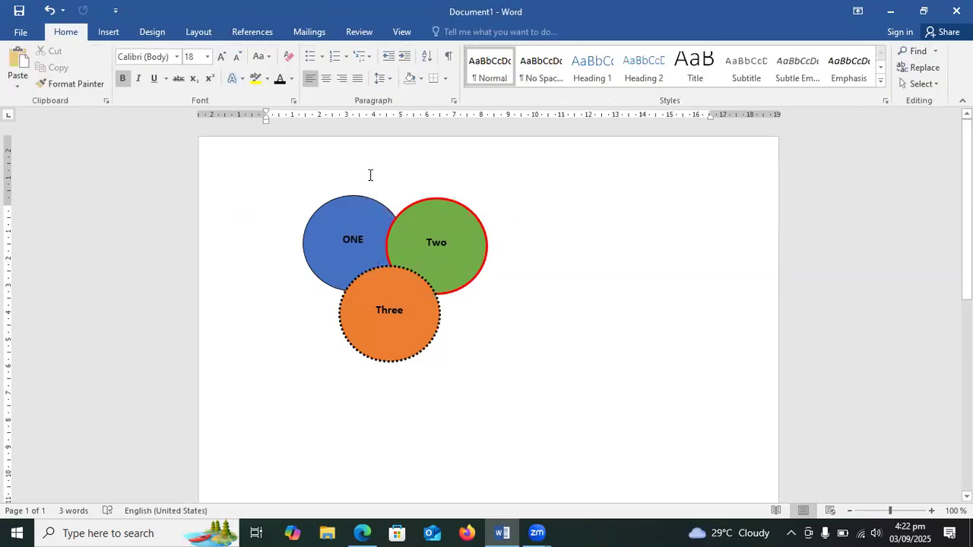
- Group the blue, green and orange circles into one object and move the group right and down toward the page's centre
double_click(328, 221)
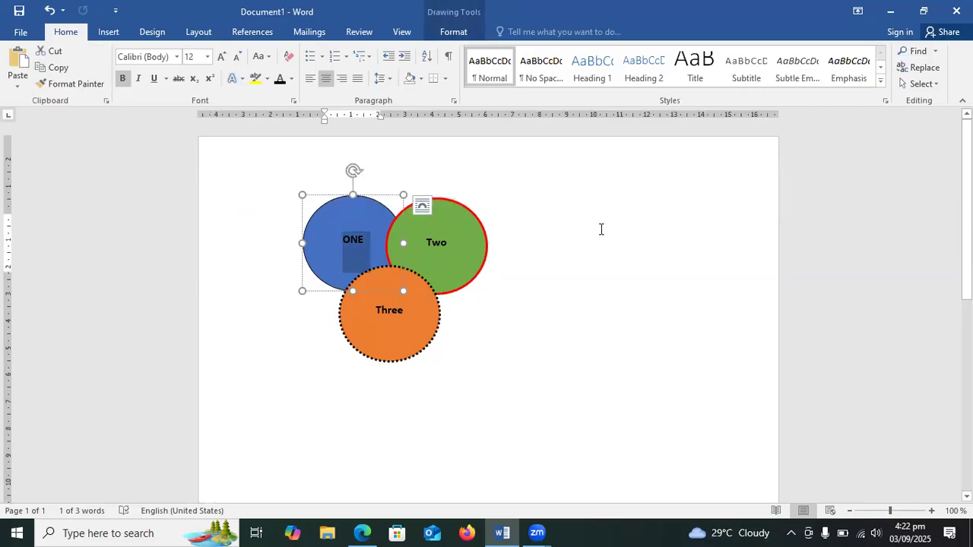
left_click(463, 219, "shift")
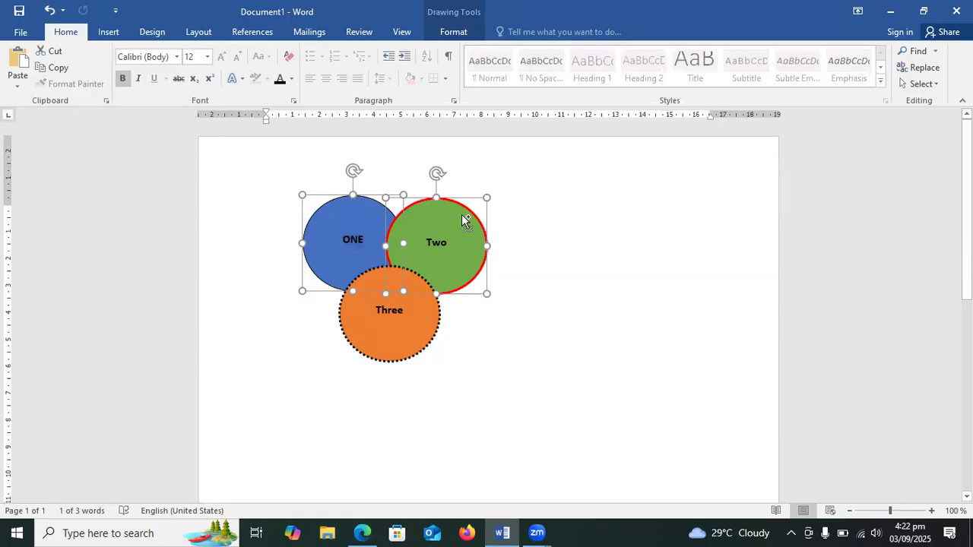
left_click(435, 308, "shift")
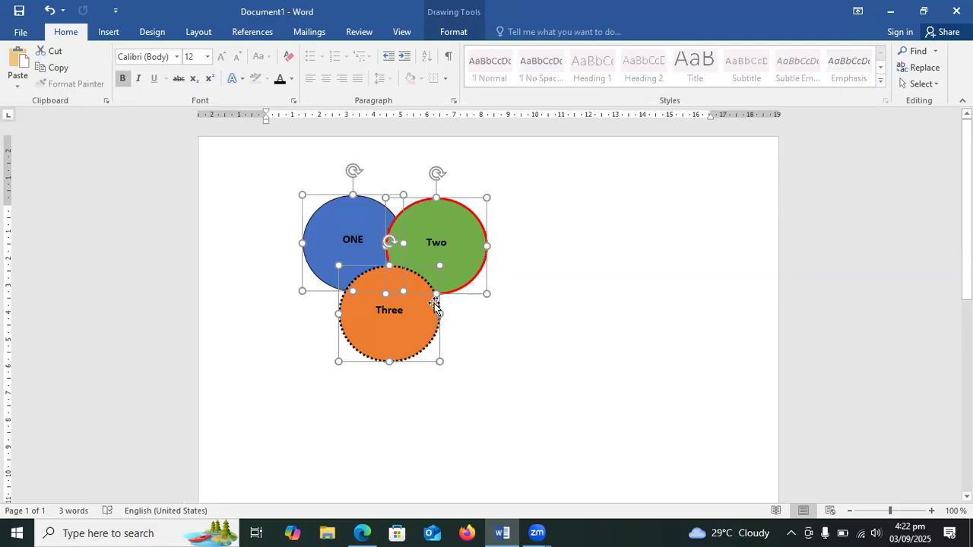
right_click(435, 304)
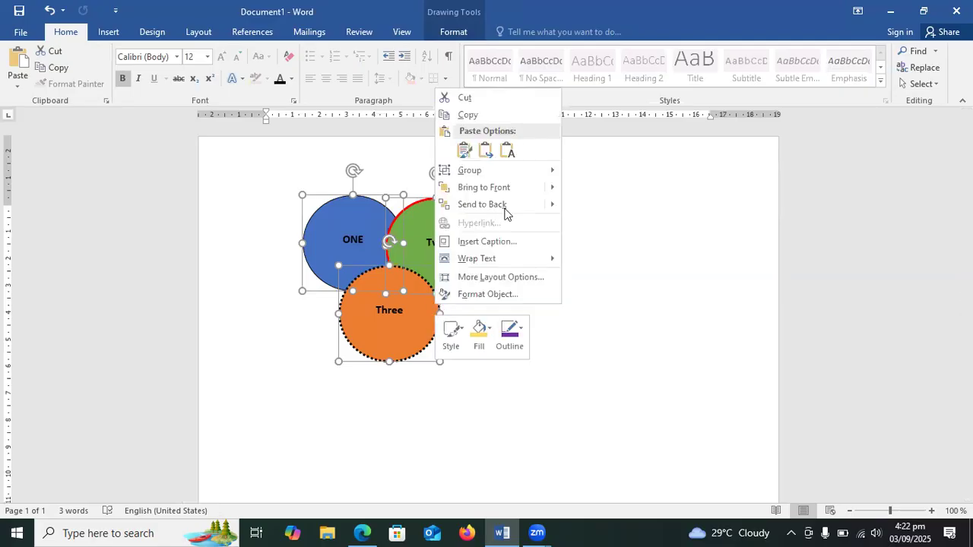
mouse_move(489, 173)
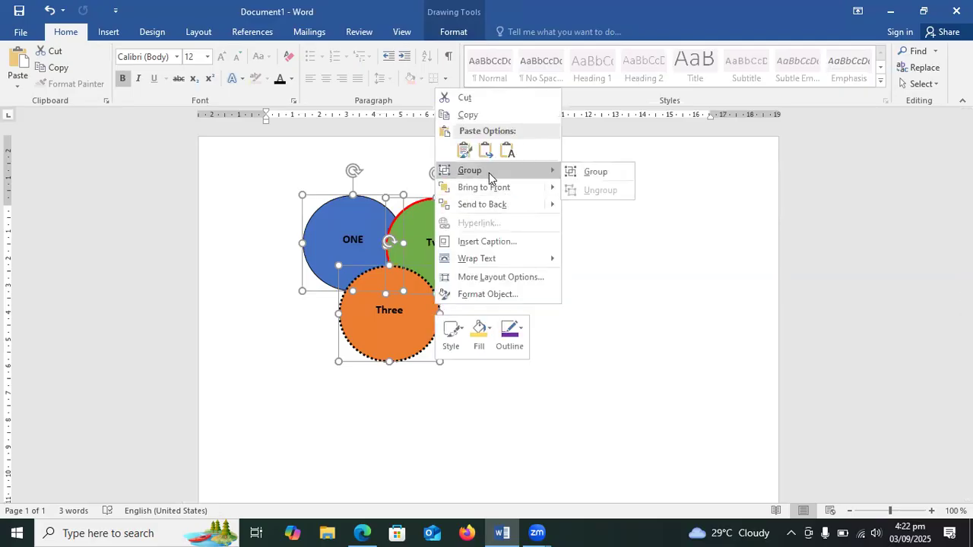
left_click(596, 173)
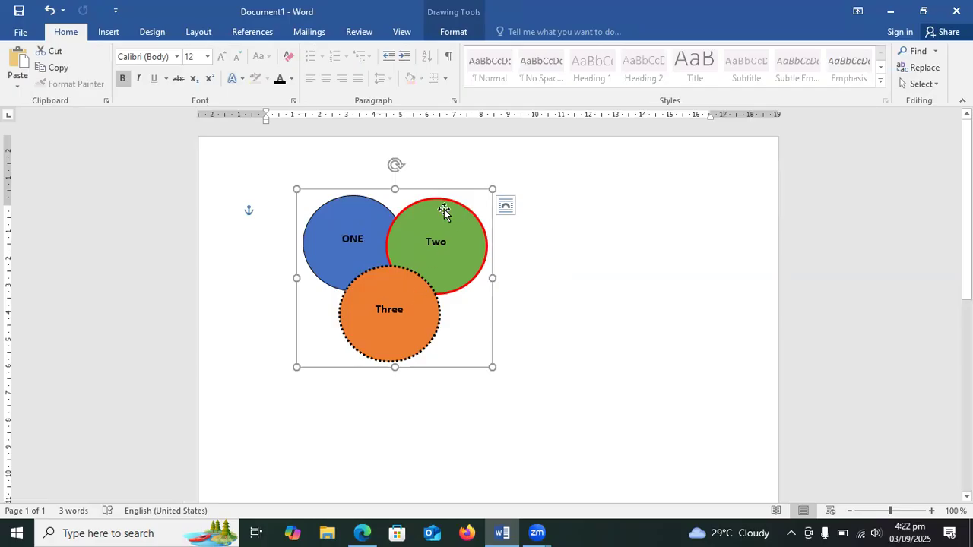
left_click_drag(450, 194, 539, 204)
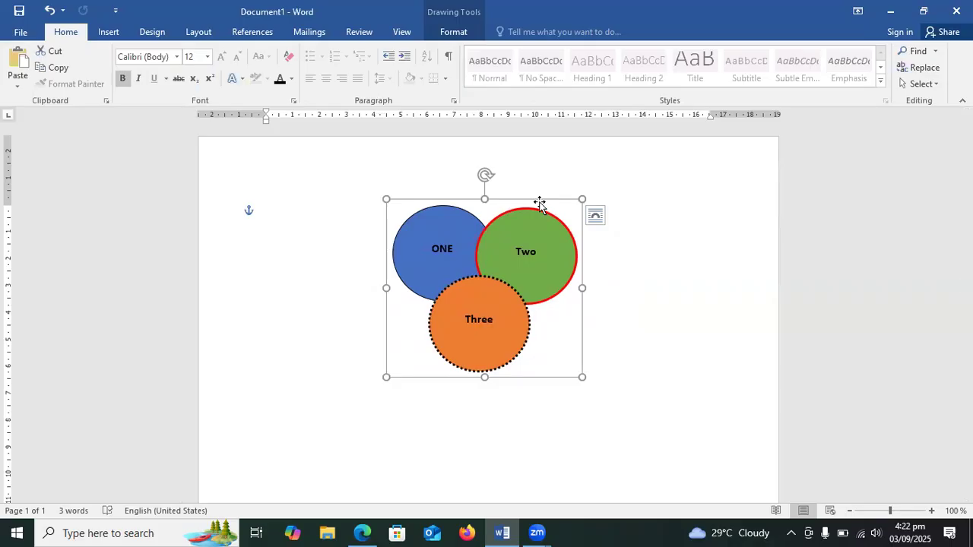
mouse_move(539, 204)
left_mouse_down()
mouse_move(519, 228)
mouse_move(524, 281)
left_mouse_up()
- Generate seven paragraphs of sample text at the start of the document with =rand(7)
left_click(364, 196)
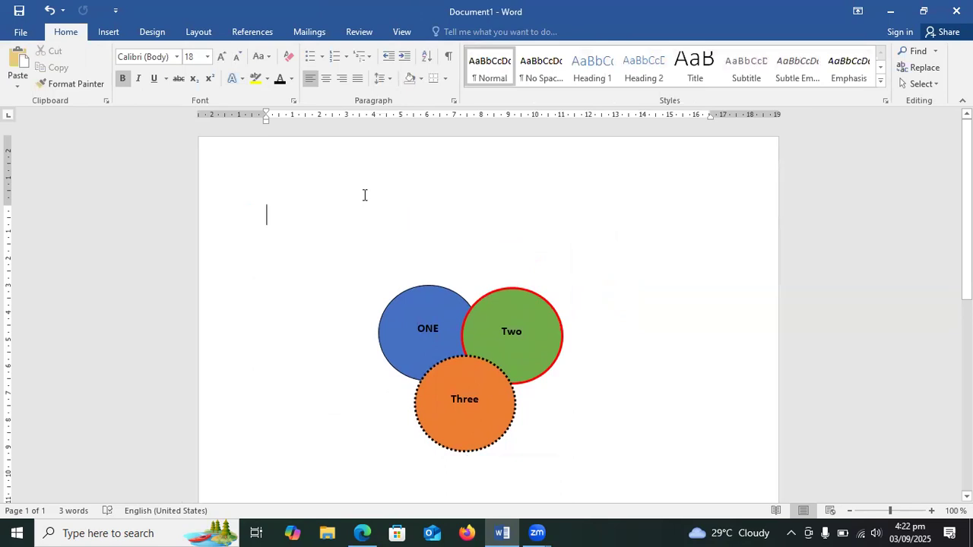
type("=")
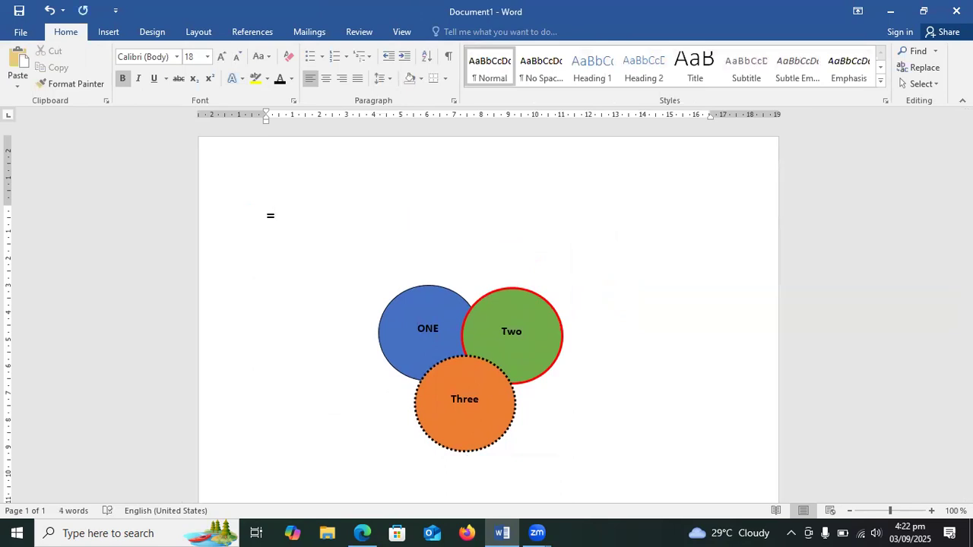
type("rand()")
key("Left")
type("7")
key("Return")
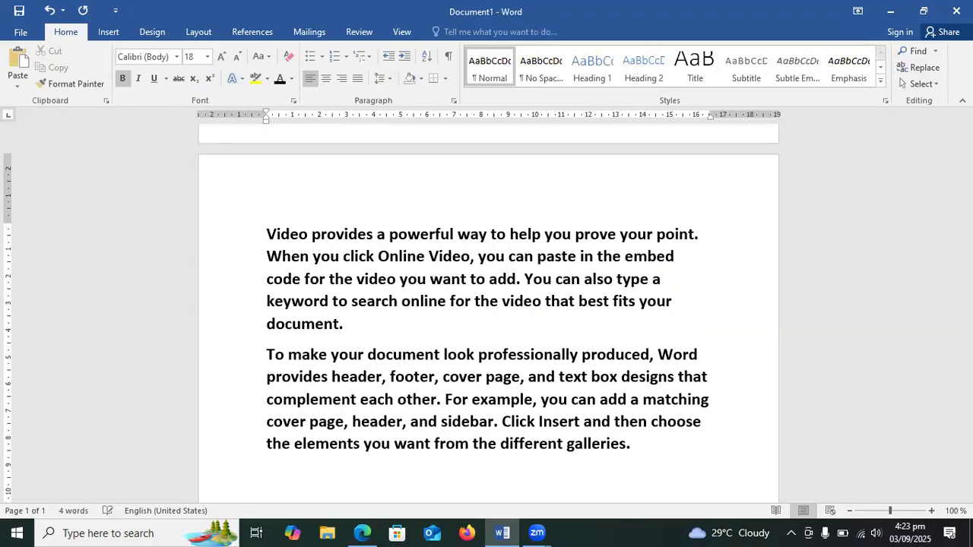
- Remove the bold formatting from all the body text and set its font size to 12
key("ctrl+a")
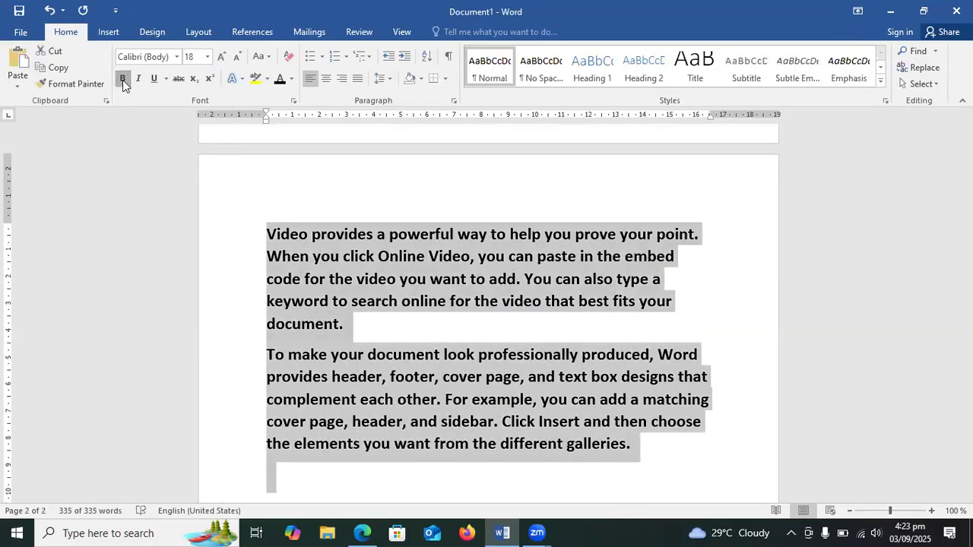
left_click(122, 80)
left_click(207, 58)
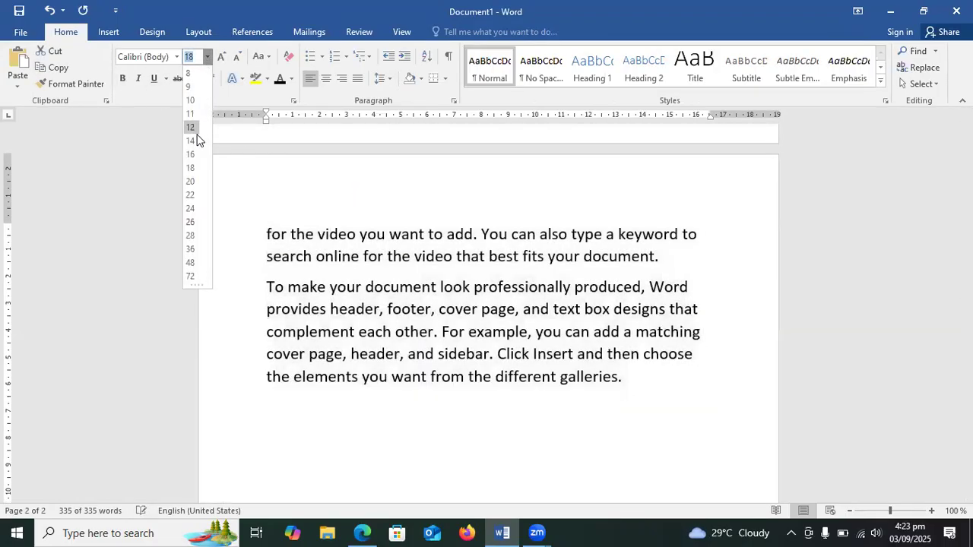
left_click(194, 128)
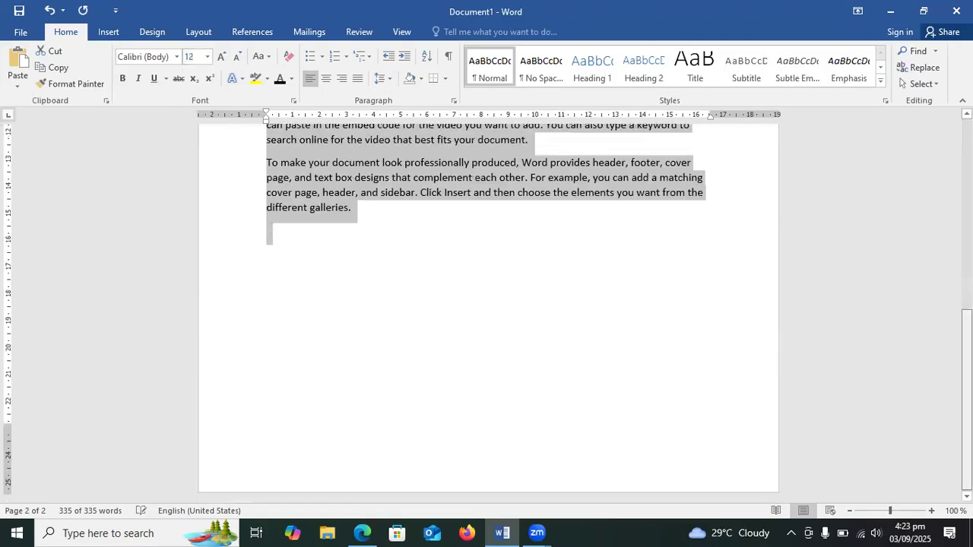
- Justify all the paragraphs of the sample text
scroll(853, 300, "up", 7)
scroll(795, 284, "up", 2)
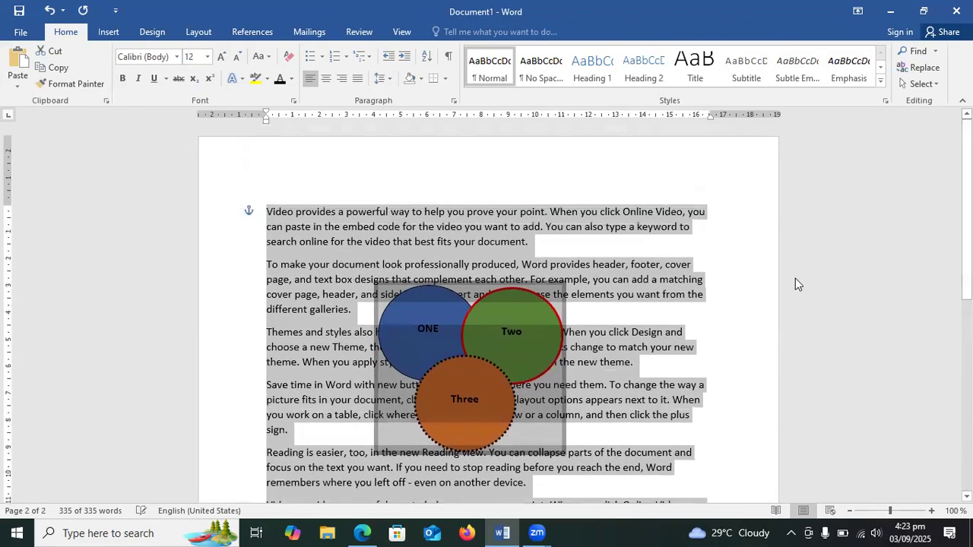
left_click(358, 78)
left_click(530, 346)
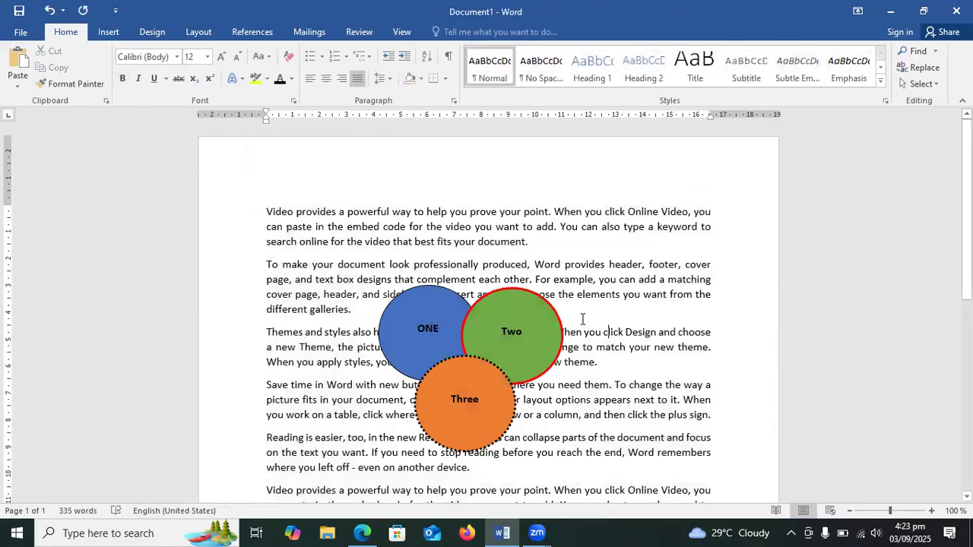
- Move the grouped circles slightly up over the text and set their text wrapping to Tight
left_click(535, 281)
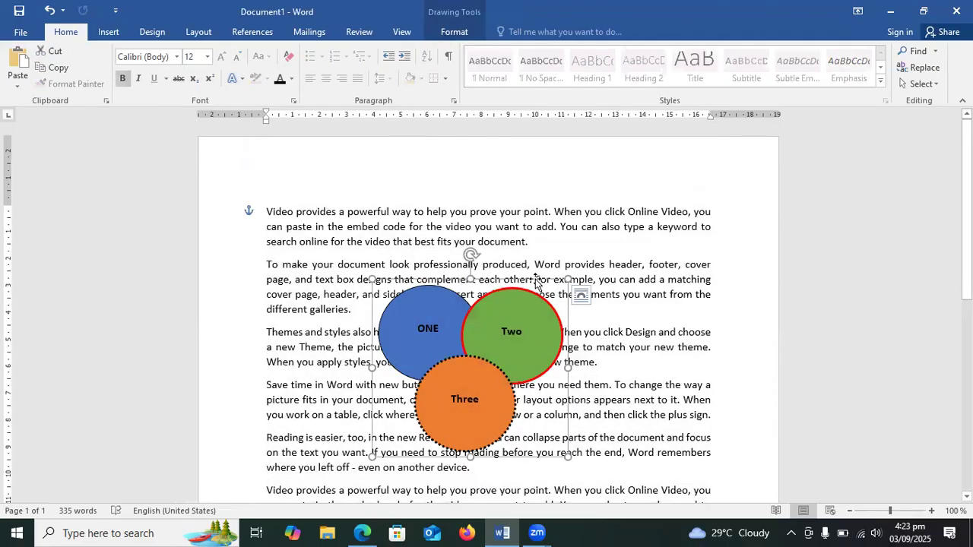
mouse_move(536, 281)
left_mouse_down()
mouse_move(538, 230)
mouse_move(515, 283)
mouse_move(542, 250)
mouse_move(465, 283)
mouse_move(575, 281)
mouse_move(465, 271)
mouse_move(535, 269)
mouse_move(571, 246)
mouse_move(519, 235)
mouse_move(542, 245)
left_mouse_up()
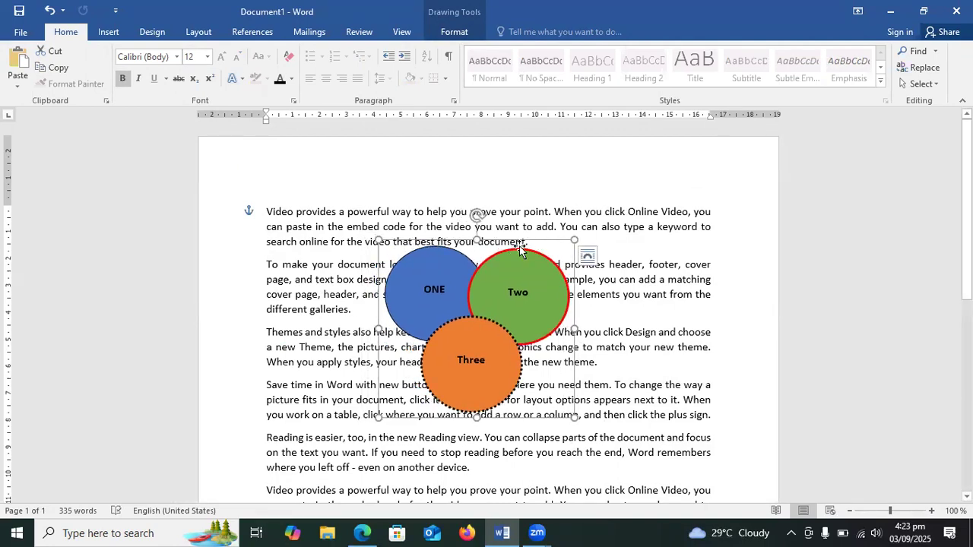
left_click(453, 33)
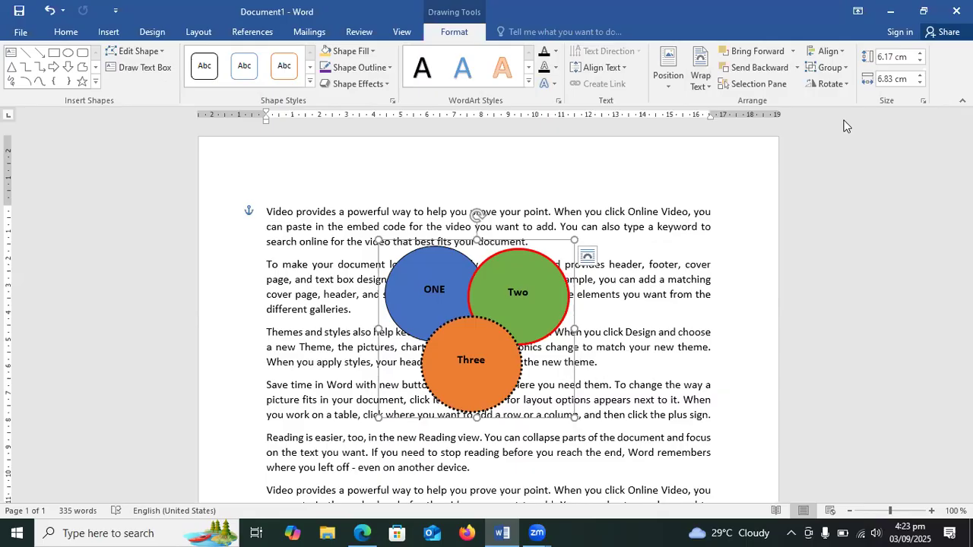
left_click(712, 88)
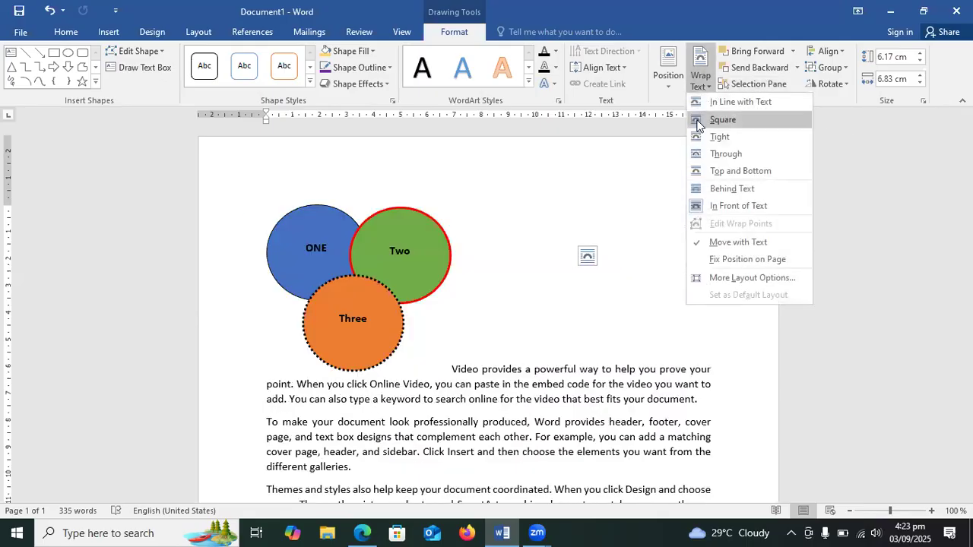
left_click(716, 137)
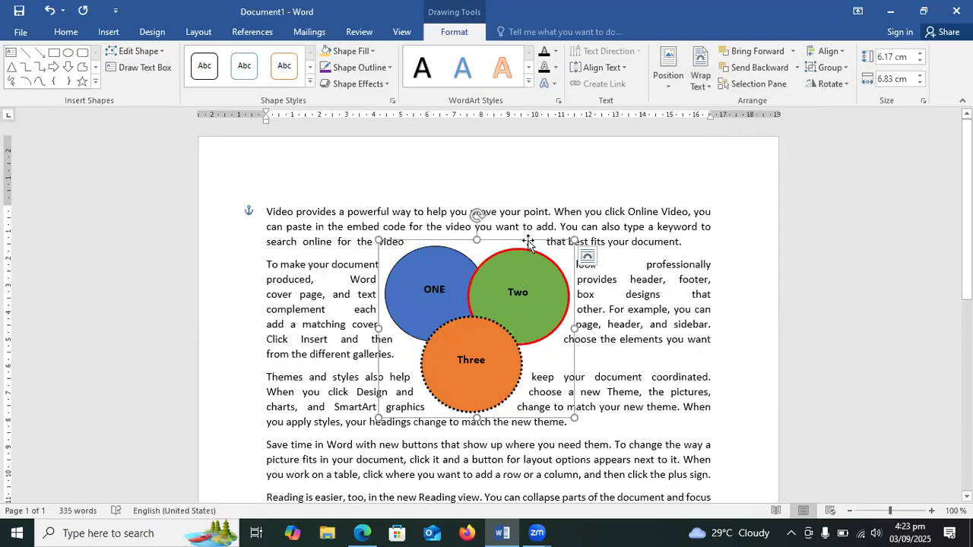
- Move the grouped circles down the page so that they sit within the paragraph starting "Reading is easier"
left_click_drag(529, 242, 523, 309)
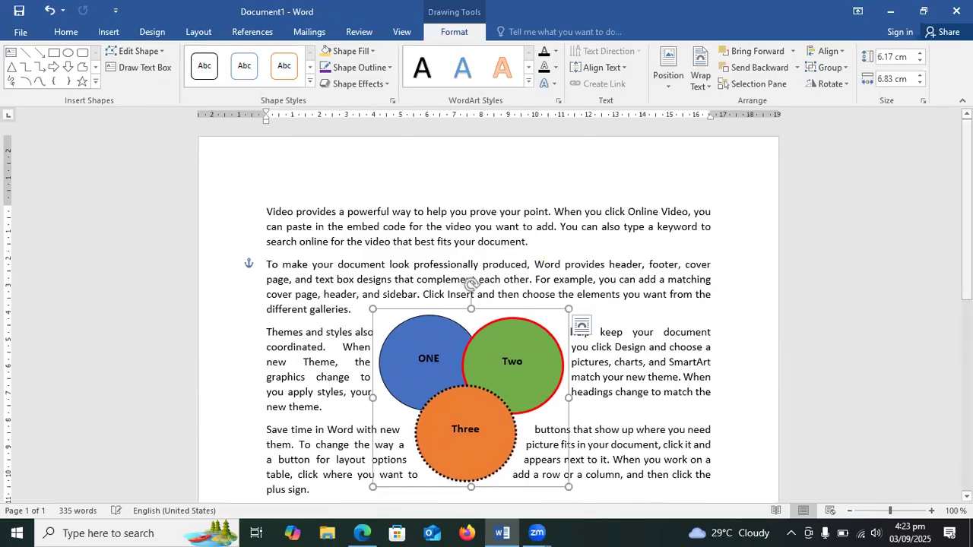
scroll(578, 167, "down", 4)
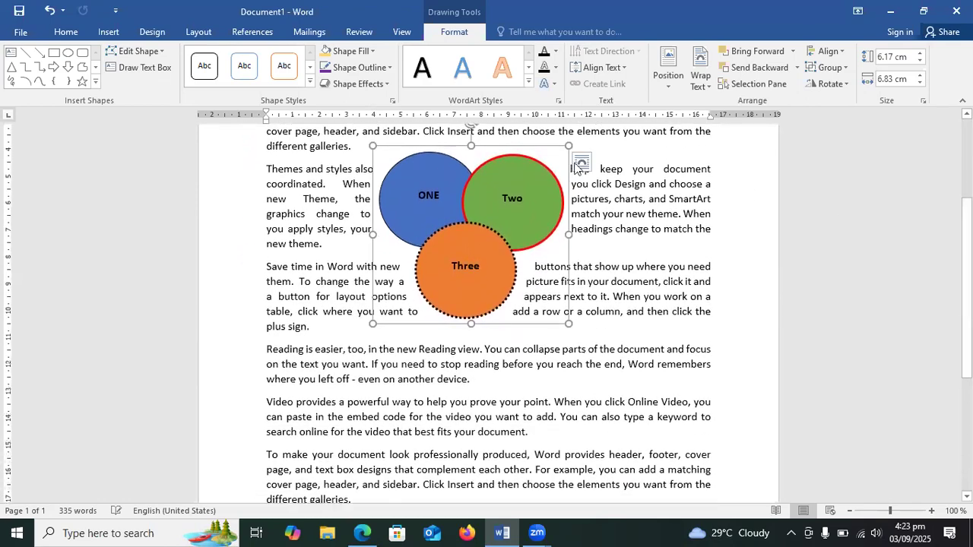
left_click_drag(514, 149, 466, 268)
left_click_drag(546, 285, 524, 253)
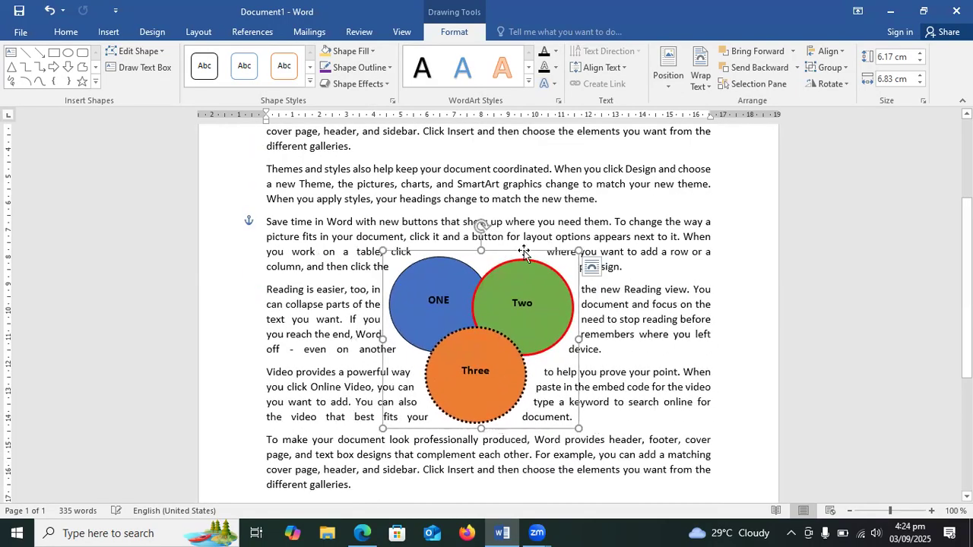
left_click(731, 318)
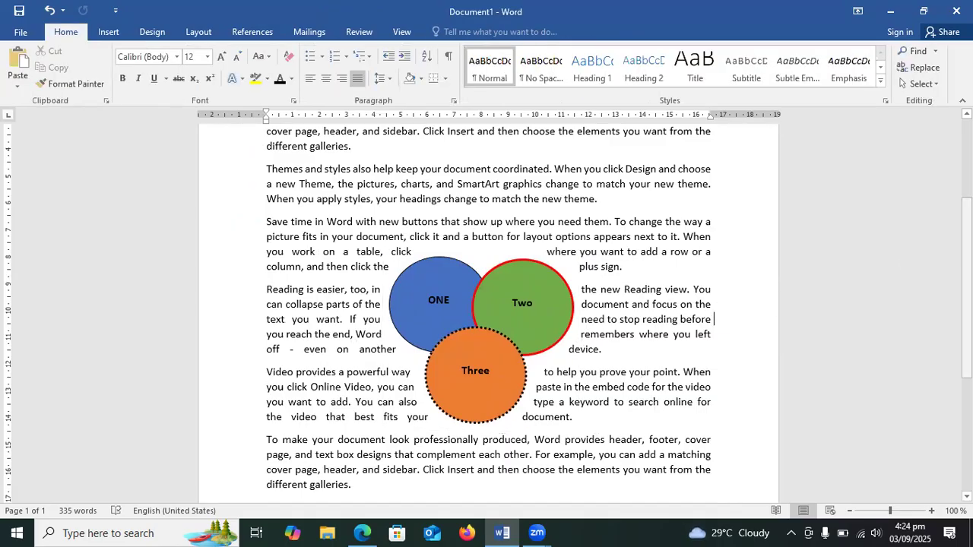
- Set the text wrapping of the grouped circles to Square
left_click(524, 269)
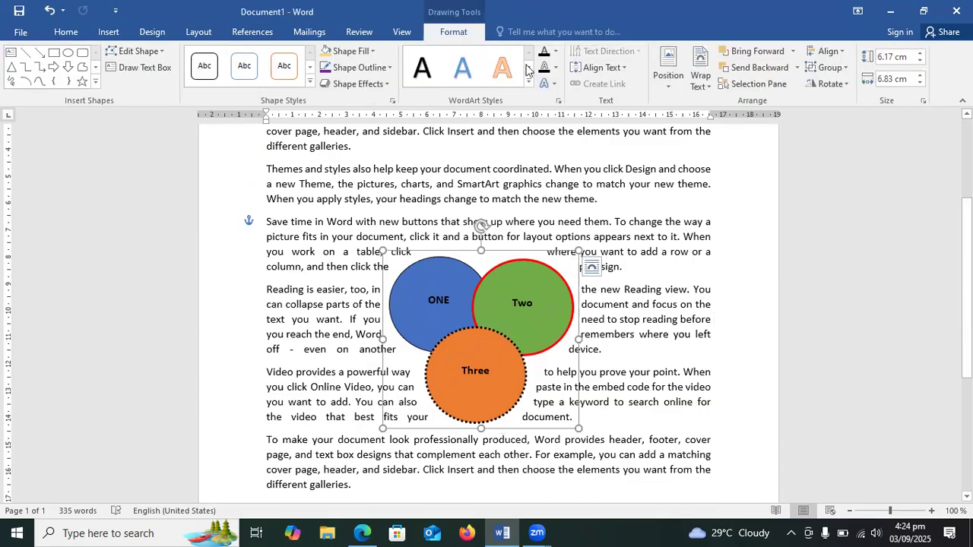
left_click(710, 82)
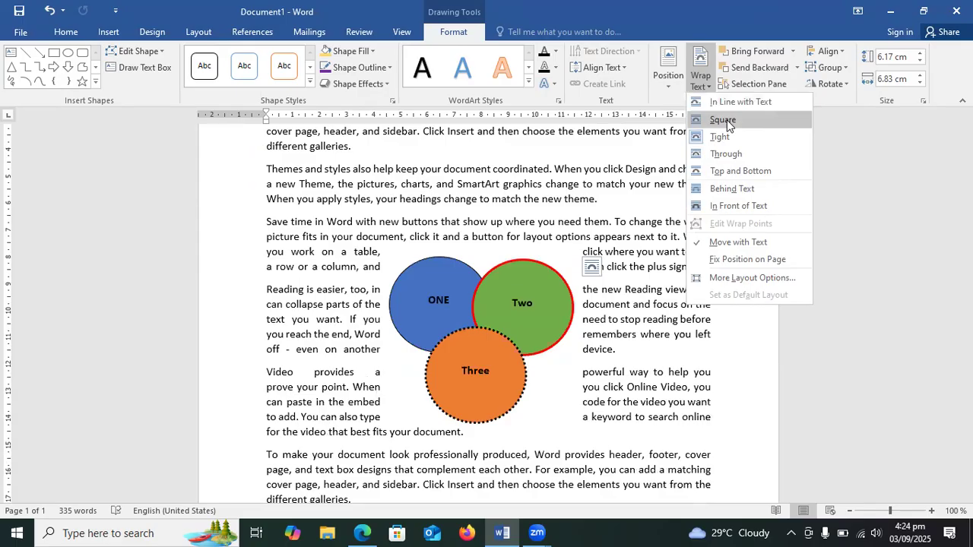
left_click(726, 121)
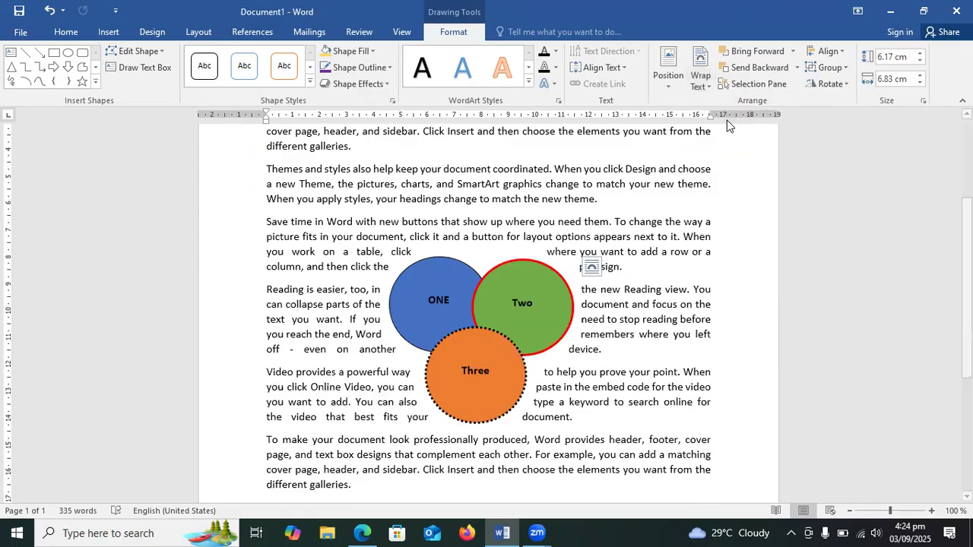
- Set the text wrapping of the grouped circles to Through
left_click(700, 76)
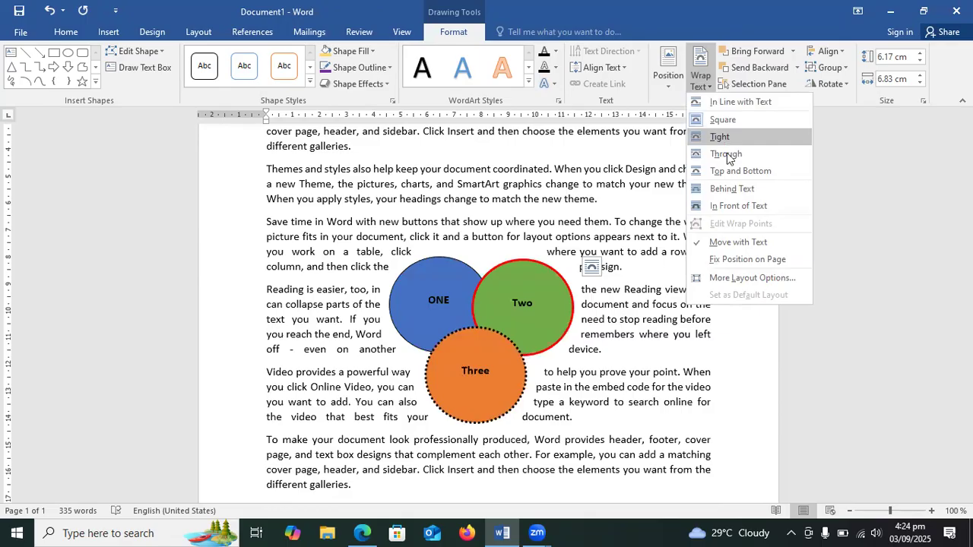
left_click(727, 153)
left_click(601, 336)
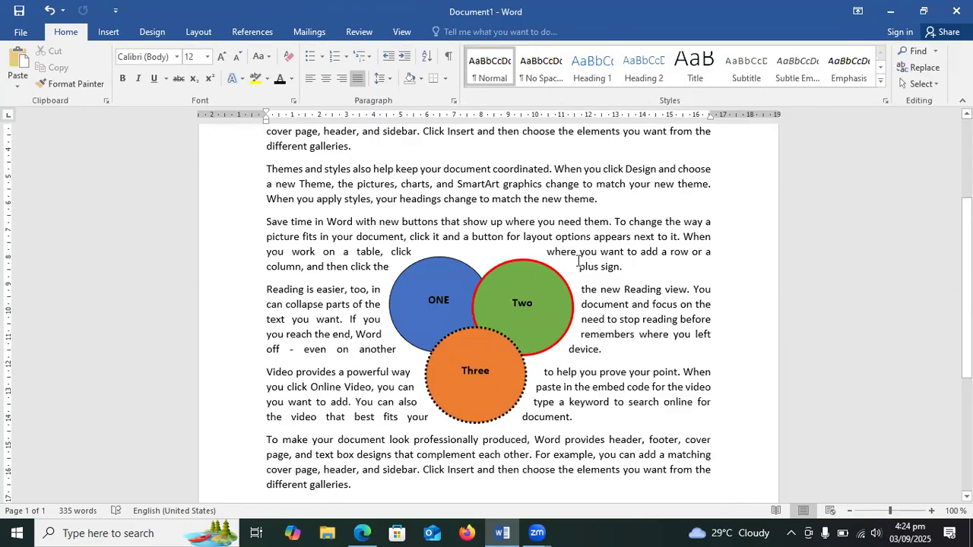
- Set the text wrapping of the grouped circles to Behind Text
double_click(532, 261)
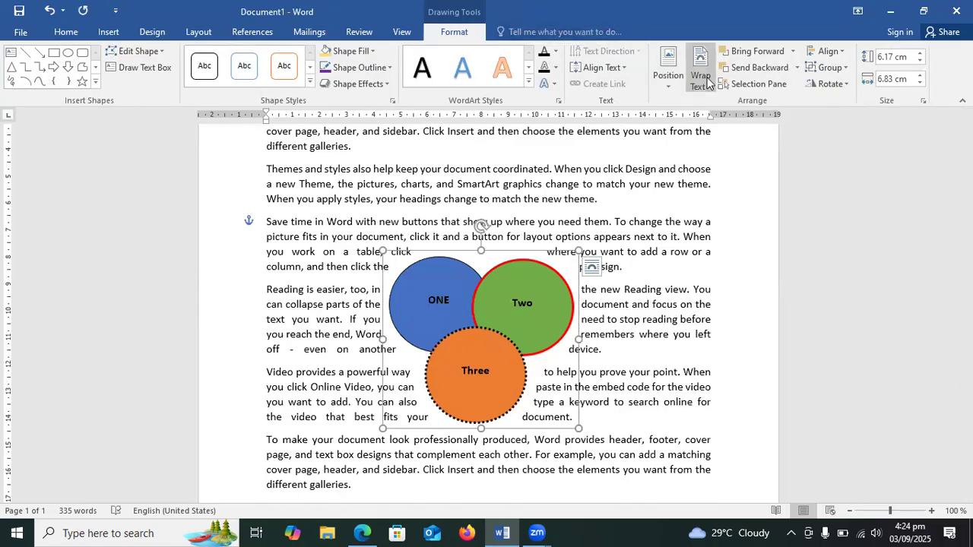
left_click(706, 80)
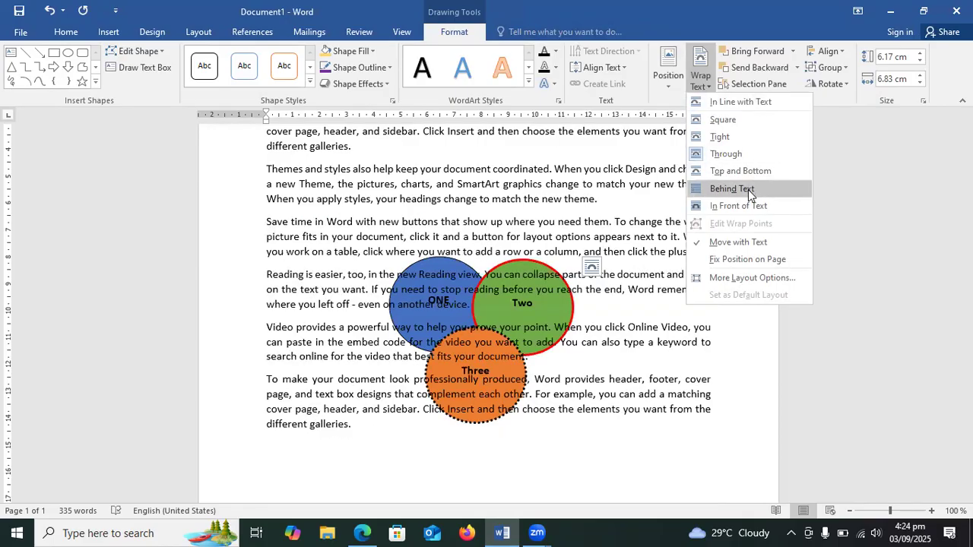
left_click(741, 189)
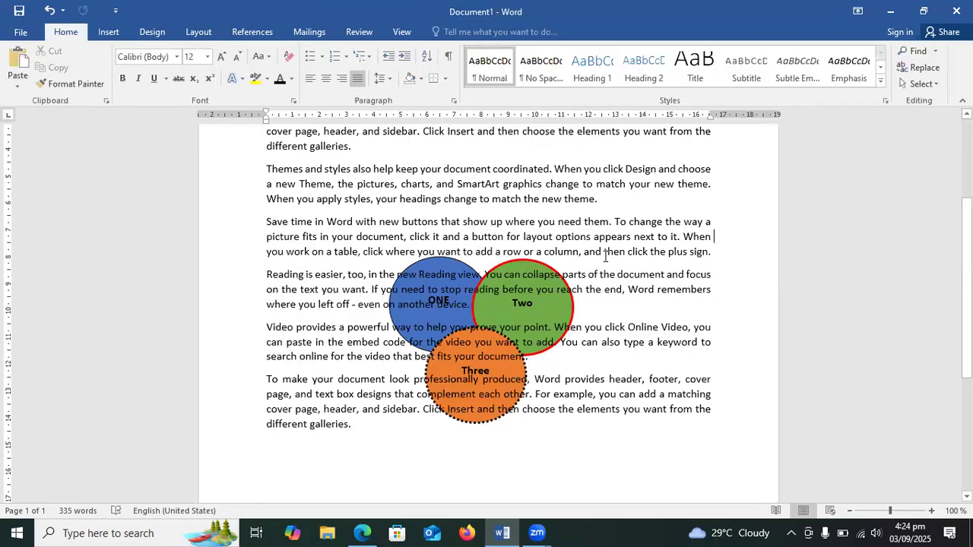
left_click(522, 256)
left_click(542, 353)
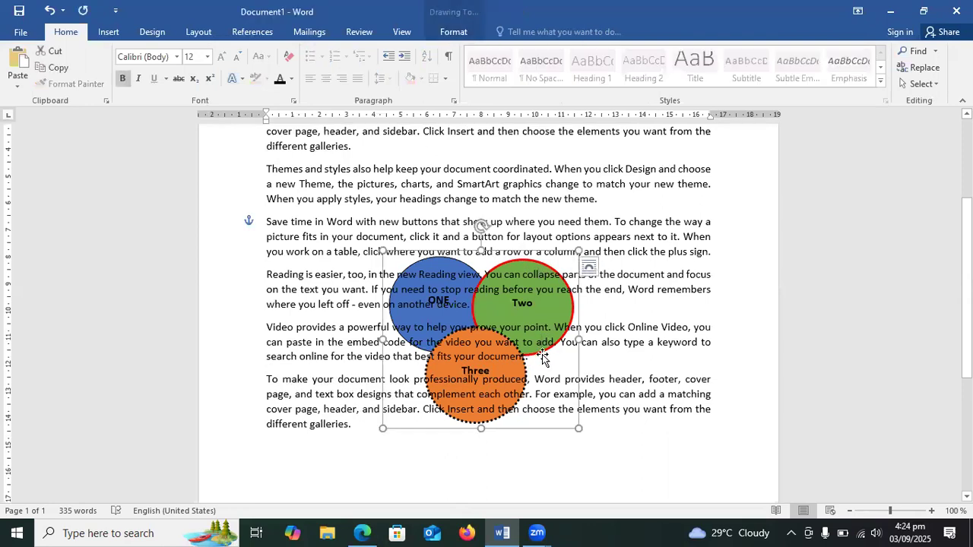
left_click(453, 30)
left_click(697, 85)
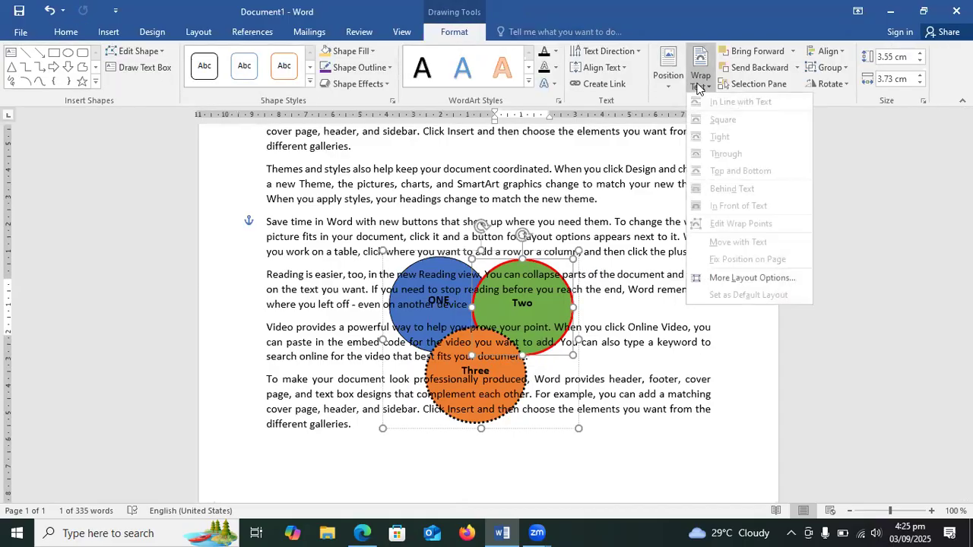
left_click(604, 201)
left_click(450, 266)
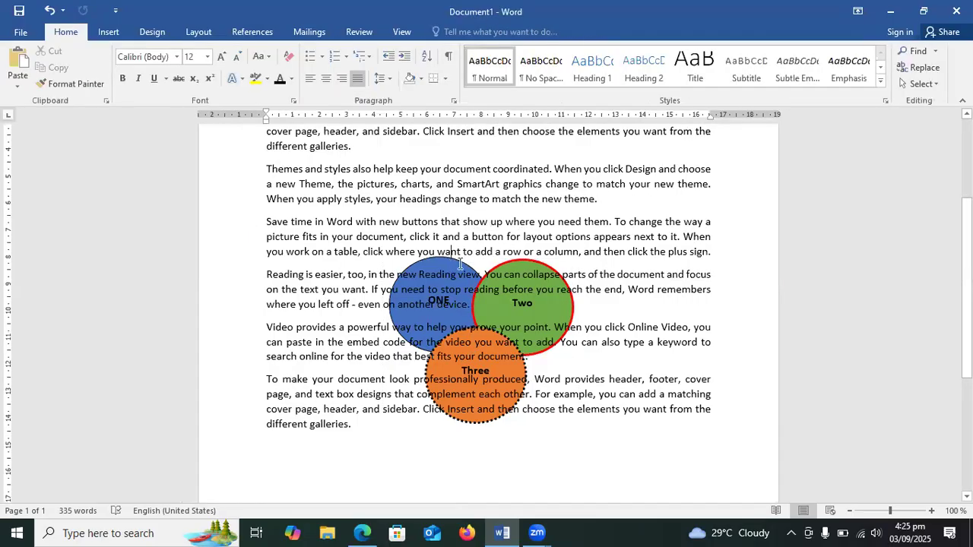
- Set the text wrapping of the grouped circles to Tight and move them up into the paragraph starting "Save time in Word"
left_click(480, 252)
triple_click(499, 257)
left_click(473, 273)
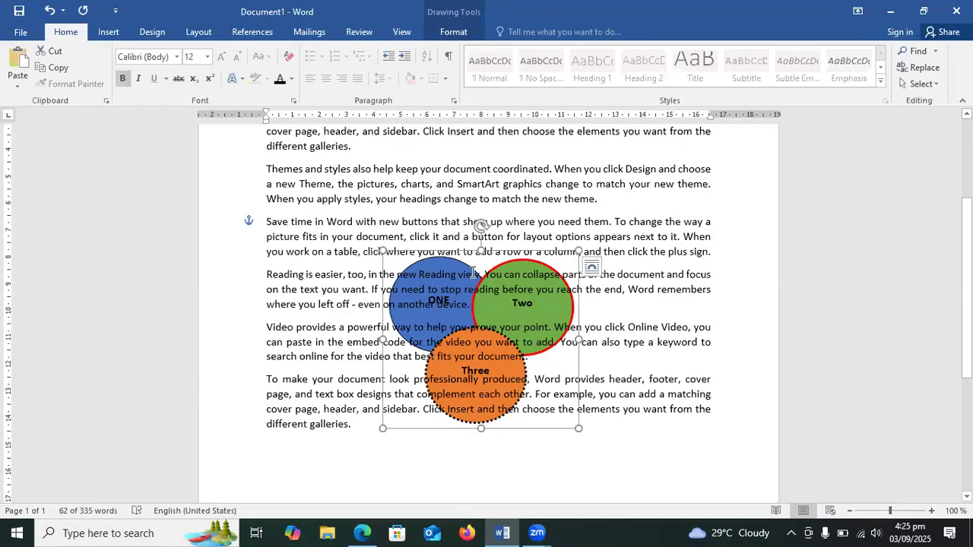
left_click(453, 32)
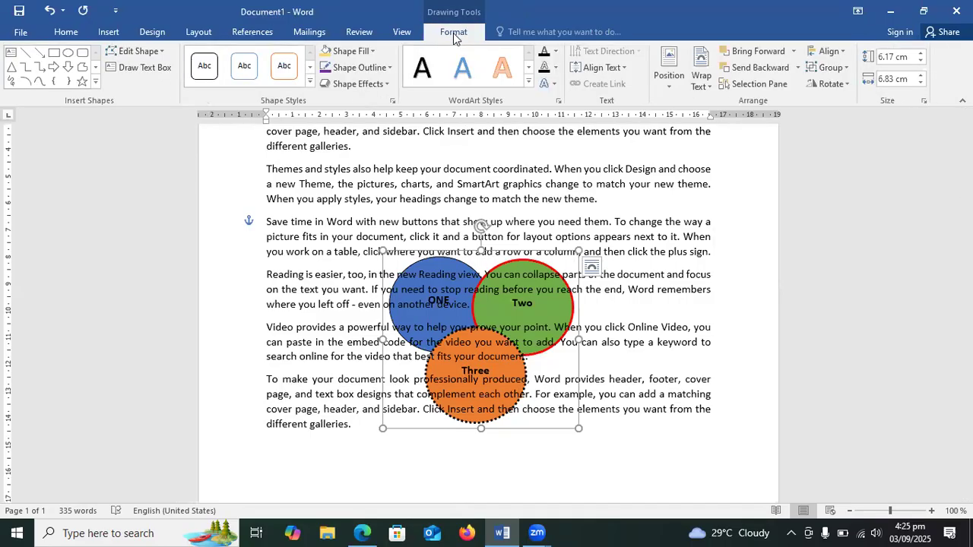
left_click(701, 79)
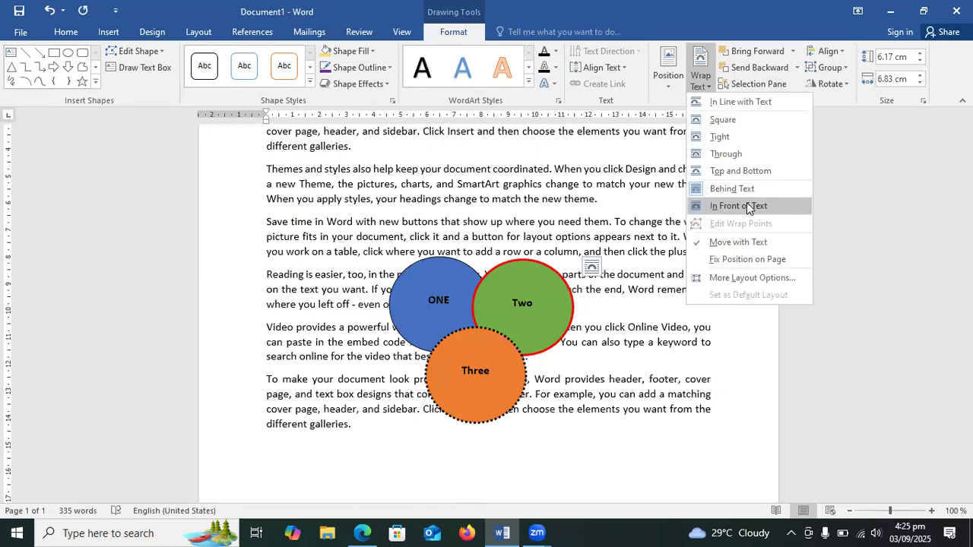
left_click(720, 137)
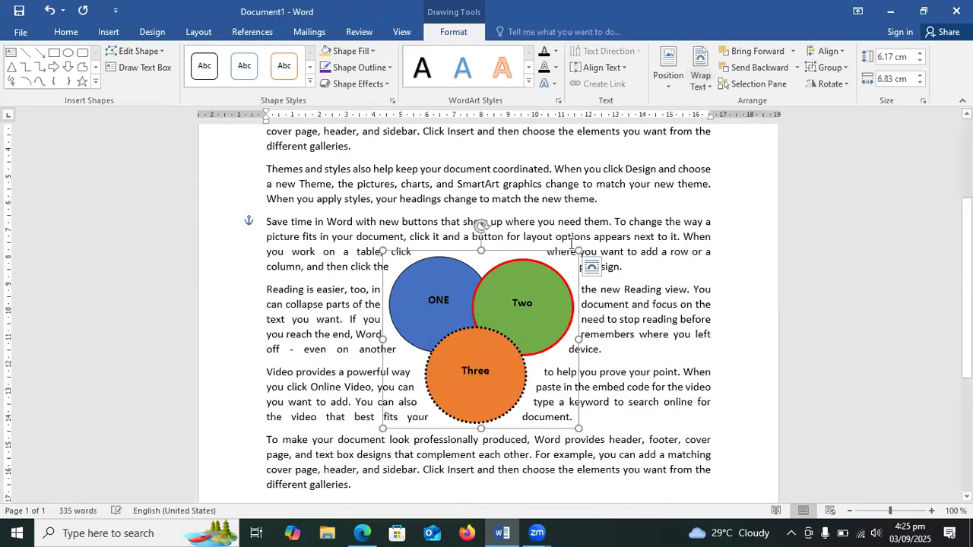
left_click_drag(554, 249, 500, 282)
left_click_drag(519, 207, 549, 215)
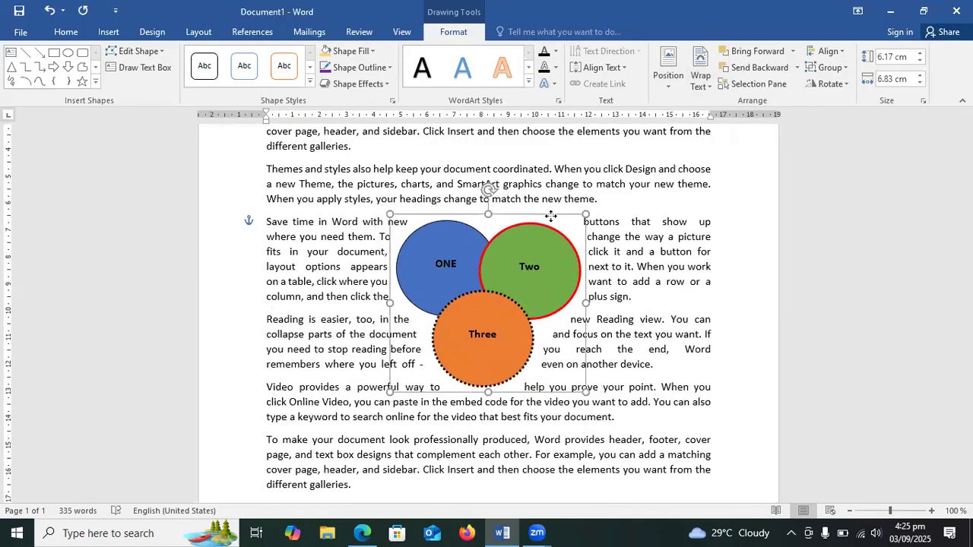
- Position the grouped circles at the top center of the page with square text wrapping
left_click(669, 89)
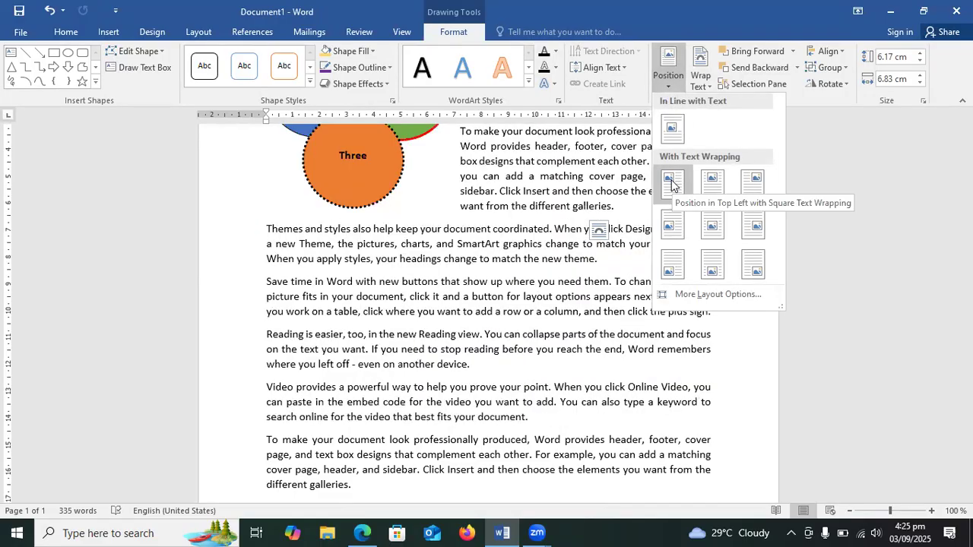
left_click(916, 293)
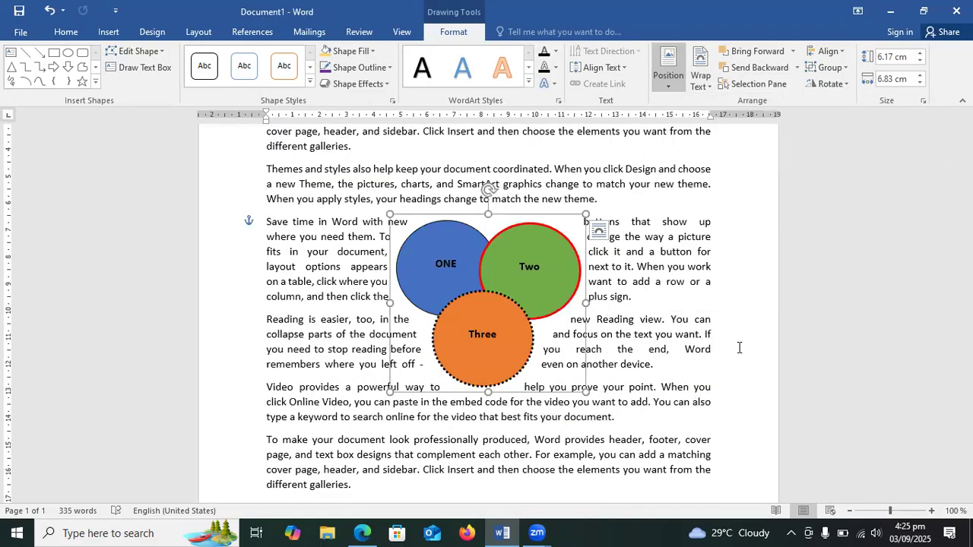
scroll(915, 293, "up", 4)
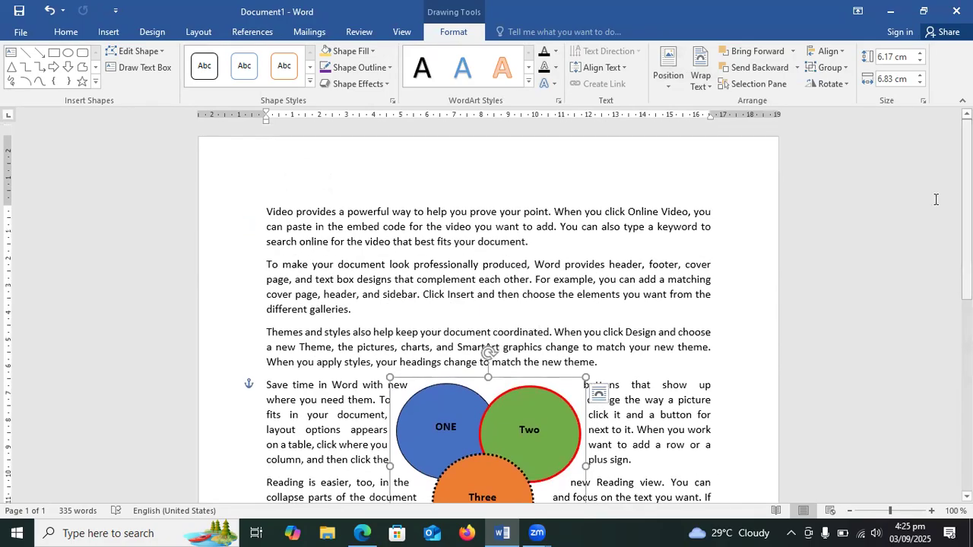
left_click(670, 88)
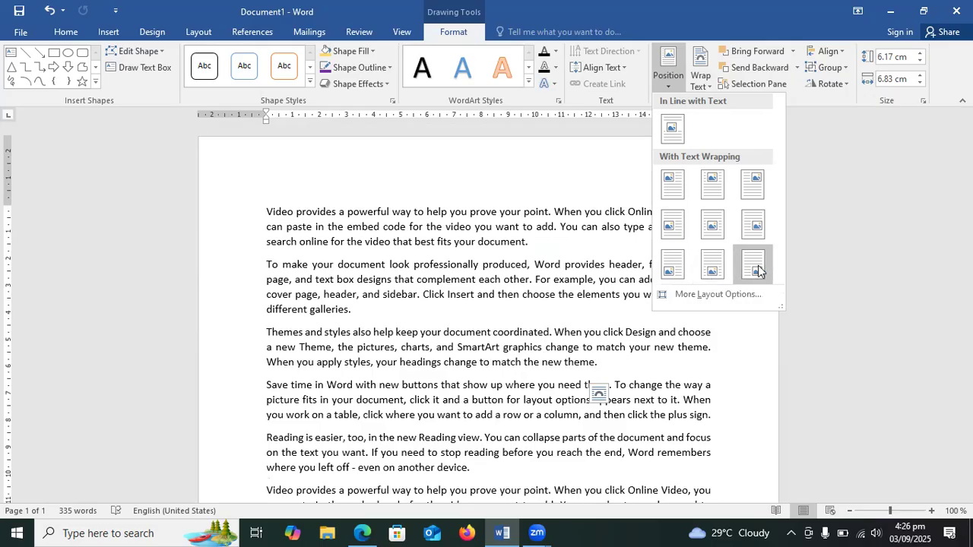
left_click(717, 194)
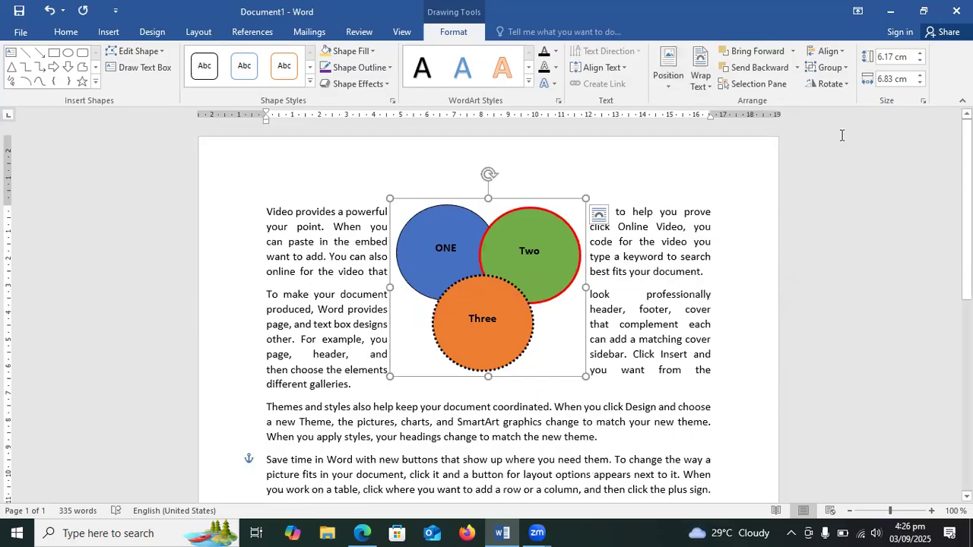
left_click(829, 51)
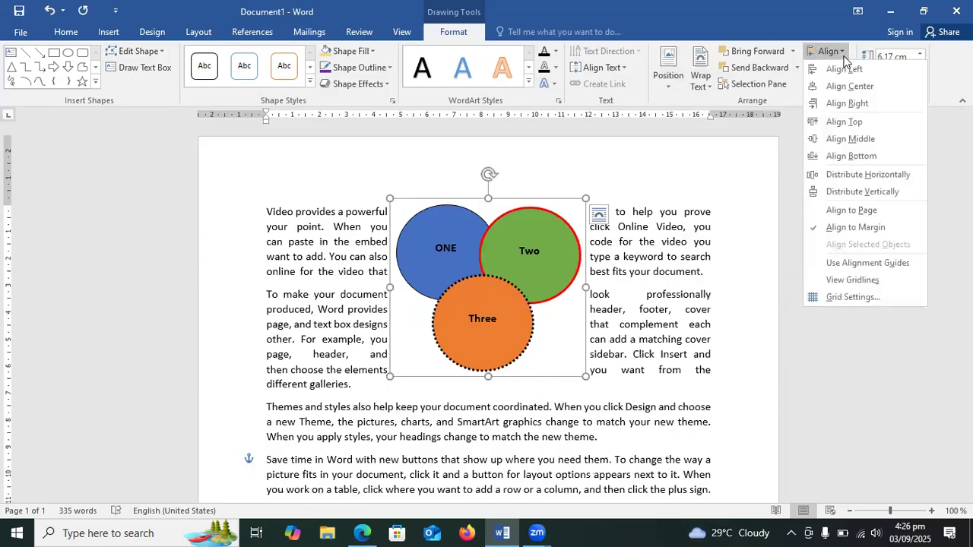
left_click(793, 147)
left_click(836, 71)
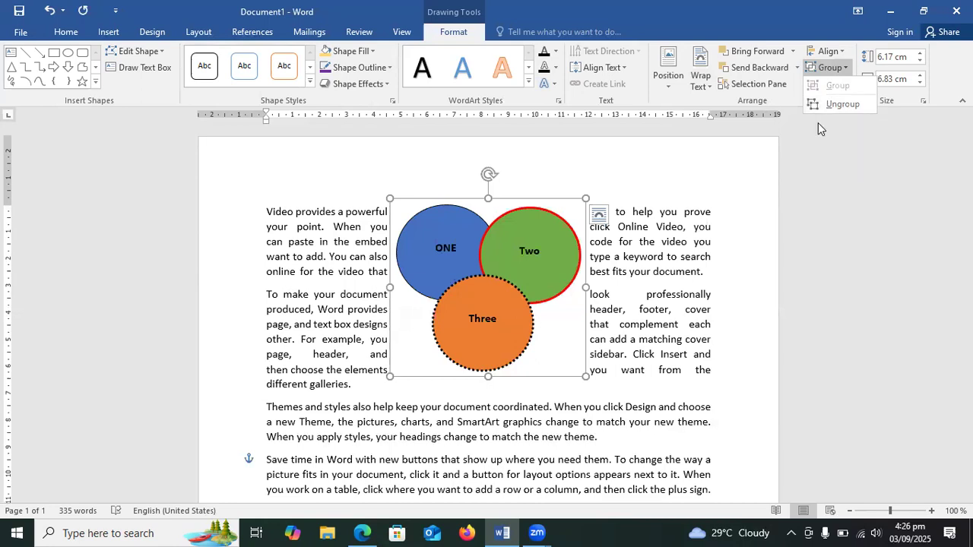
left_click(818, 123)
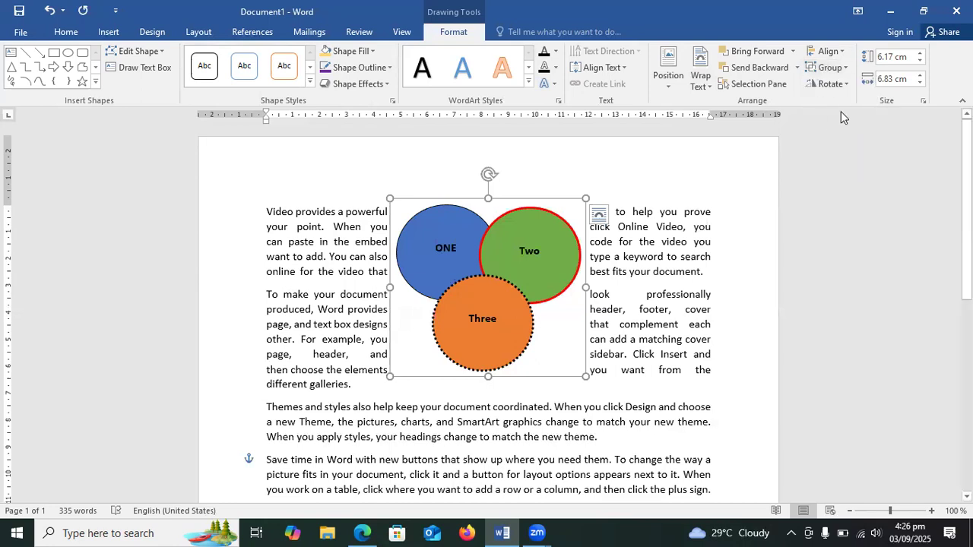
- Flip the grouped circles horizontally, restore their original orientation and deselect them
left_click(841, 90)
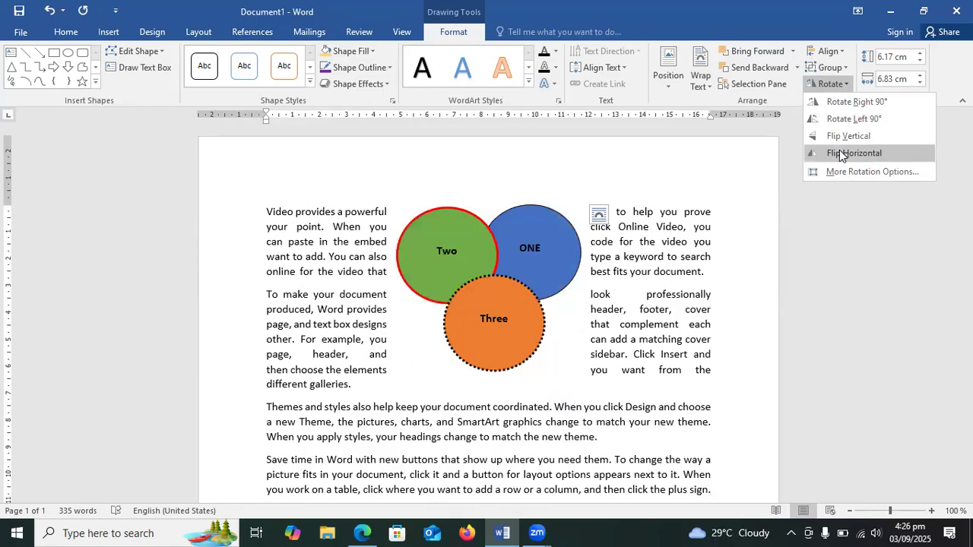
left_click(840, 154)
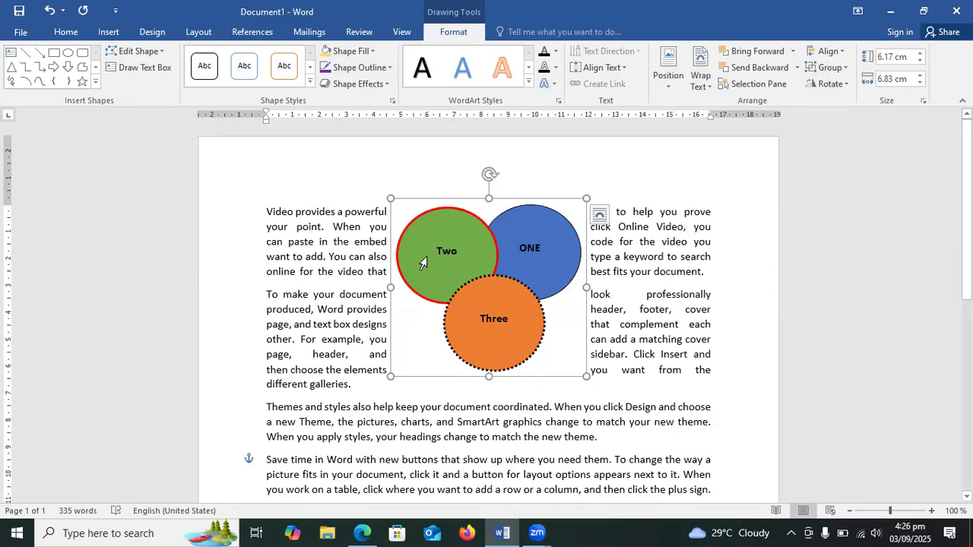
left_click(831, 83)
left_click(855, 155)
key("ctrl+z")
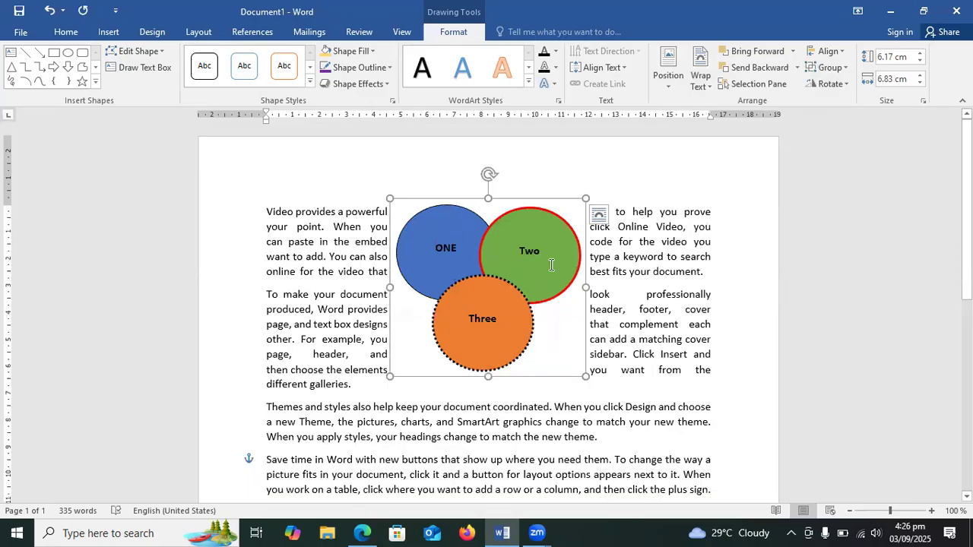
left_click(736, 286)
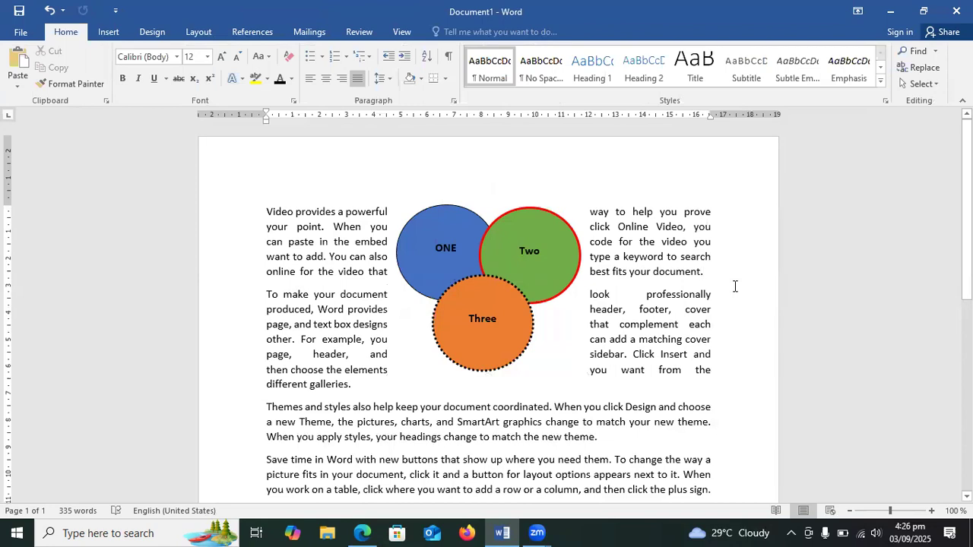
- Insert five blank lines after the paragraph starting "Reading is easier"
scroll(487, 312, "down", 1)
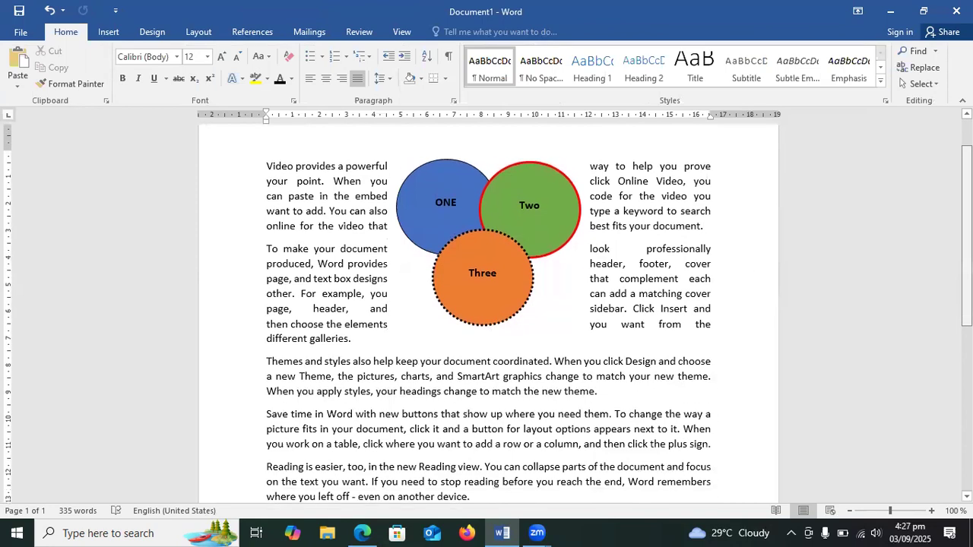
scroll(487, 311, "up", 1)
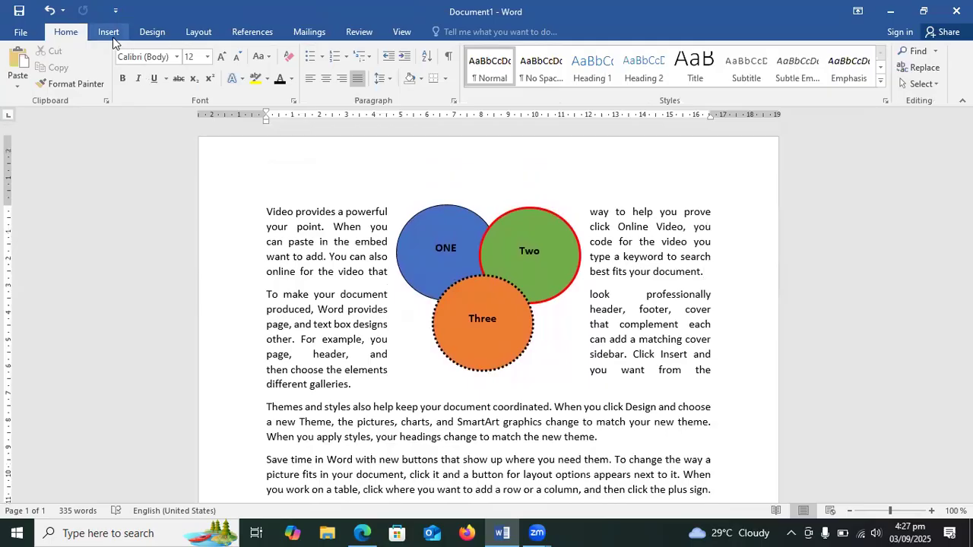
left_click(112, 38)
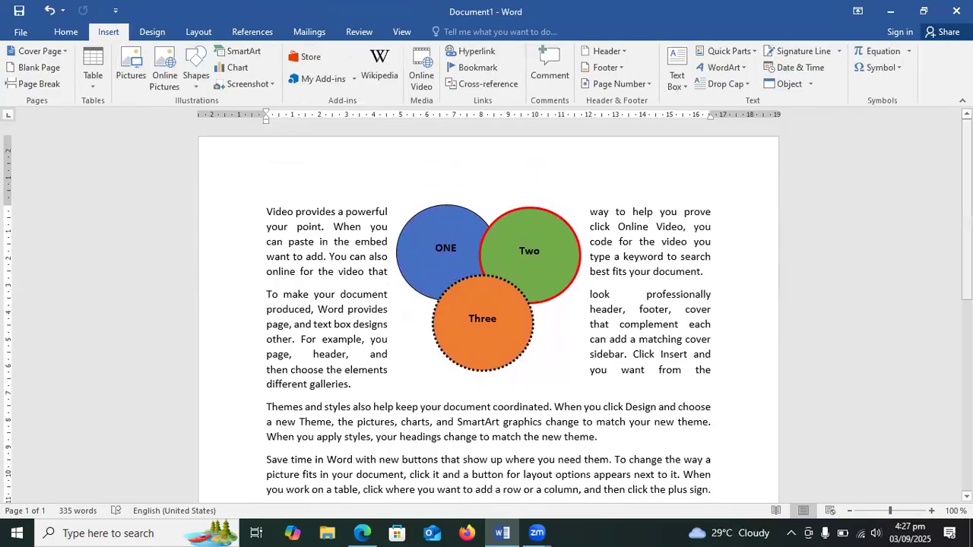
scroll(487, 311, "down", 3)
scroll(493, 311, "down", 1)
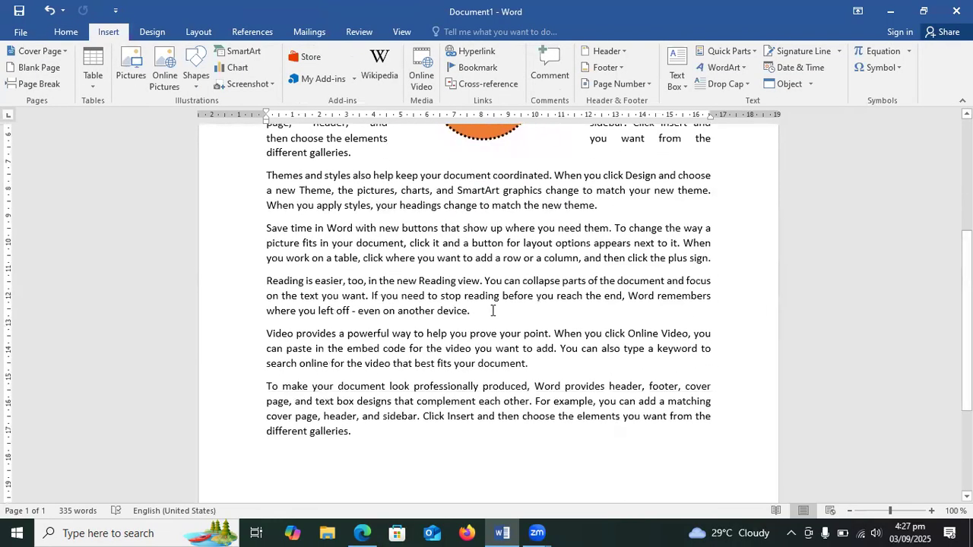
key("Return")
key("Return")
key("Return")
key("Return")
key("Return")
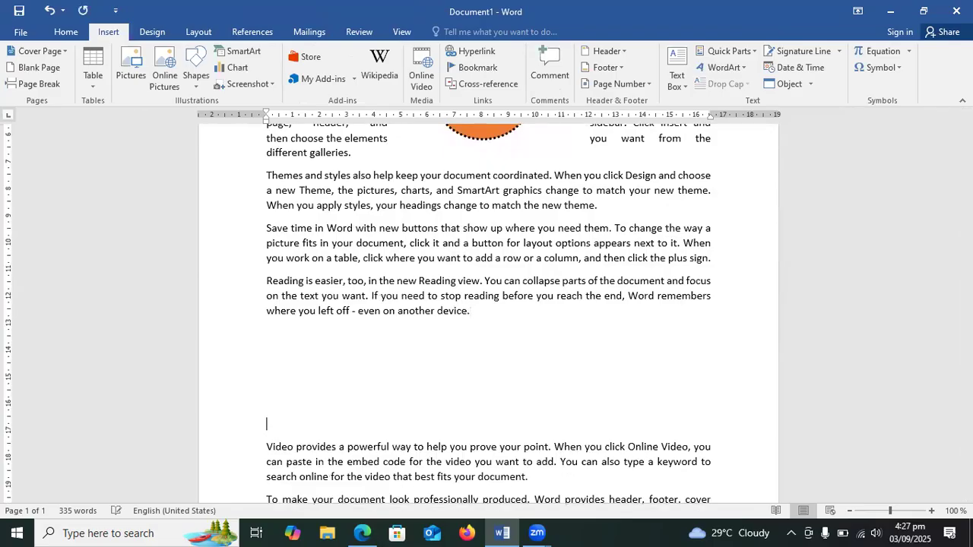
left_click(130, 70)
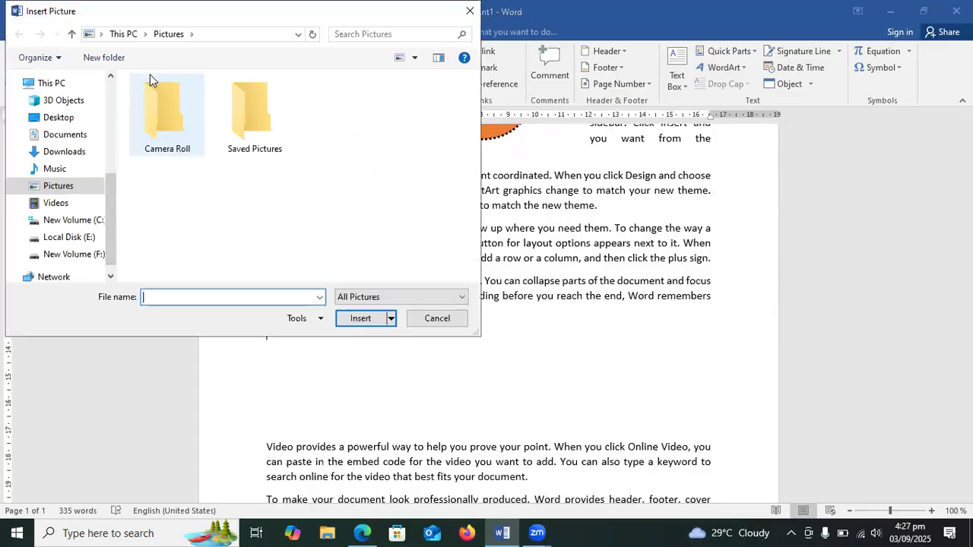
double_click(275, 111)
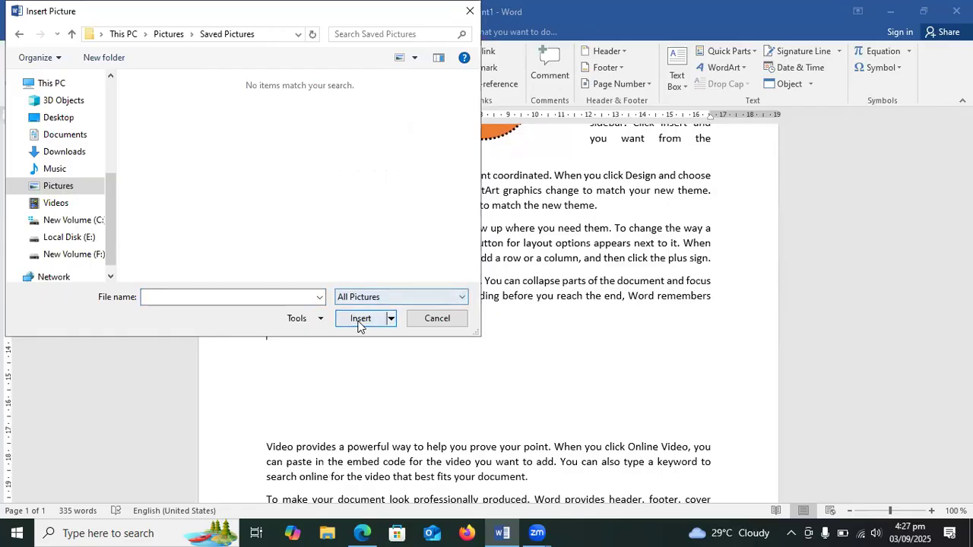
left_click(470, 11)
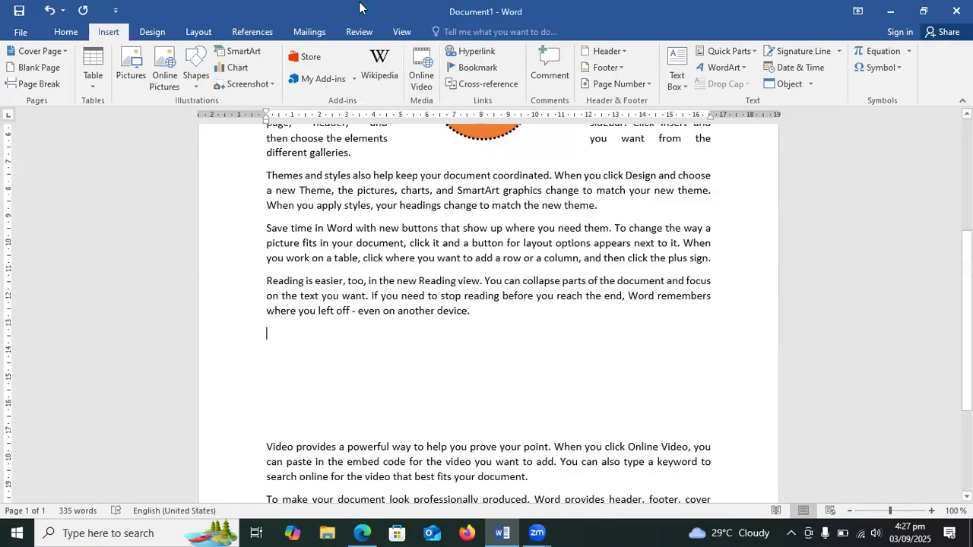
- Search Bing Image Search for "library" and insert the first result, the reading hall with white table lamps, on the blank lines
left_click(173, 71)
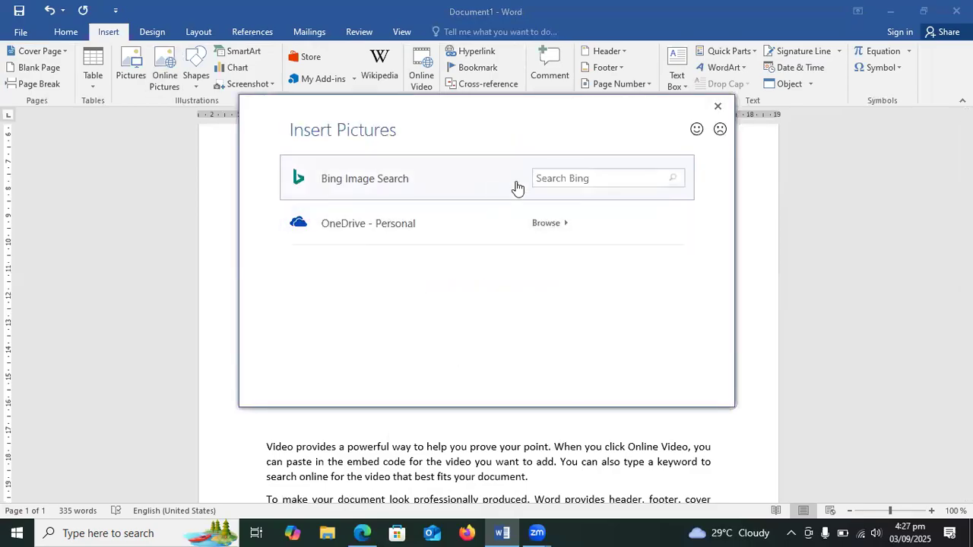
left_click(562, 179)
type("library")
key("Return")
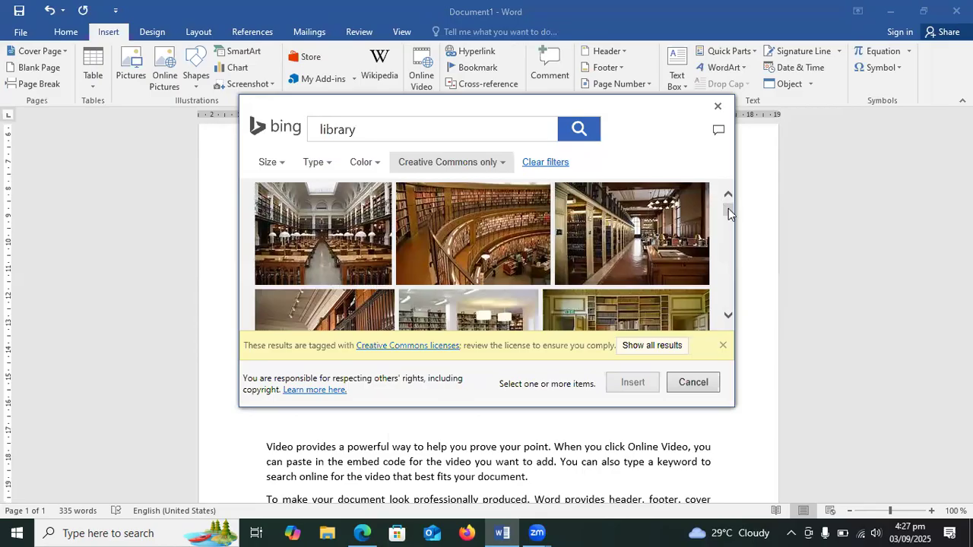
mouse_move(728, 208)
left_mouse_down()
mouse_move(730, 256)
mouse_move(727, 201)
left_mouse_up()
left_click(338, 234)
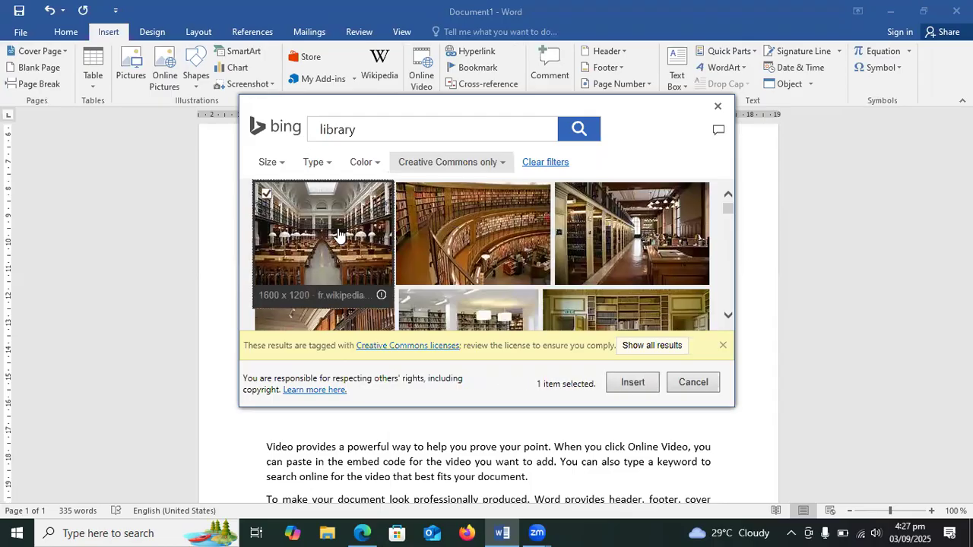
left_click(631, 383)
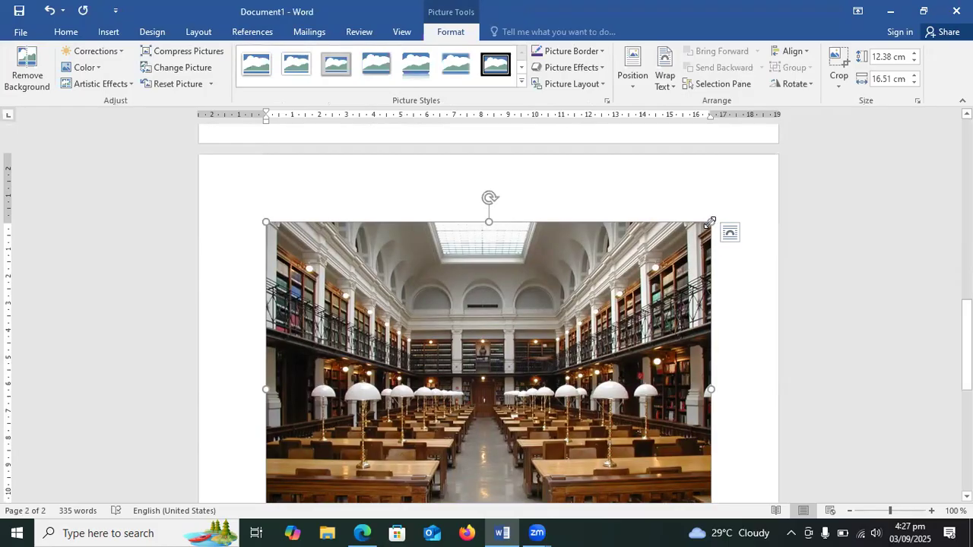
- Shrink the library picture proportionally to about 6.83 cm high and 9.1 cm wide so that it fits on the first page
left_click_drag(709, 222, 577, 222)
left_click_drag(472, 333, 411, 349)
left_click_drag(967, 281, 967, 246)
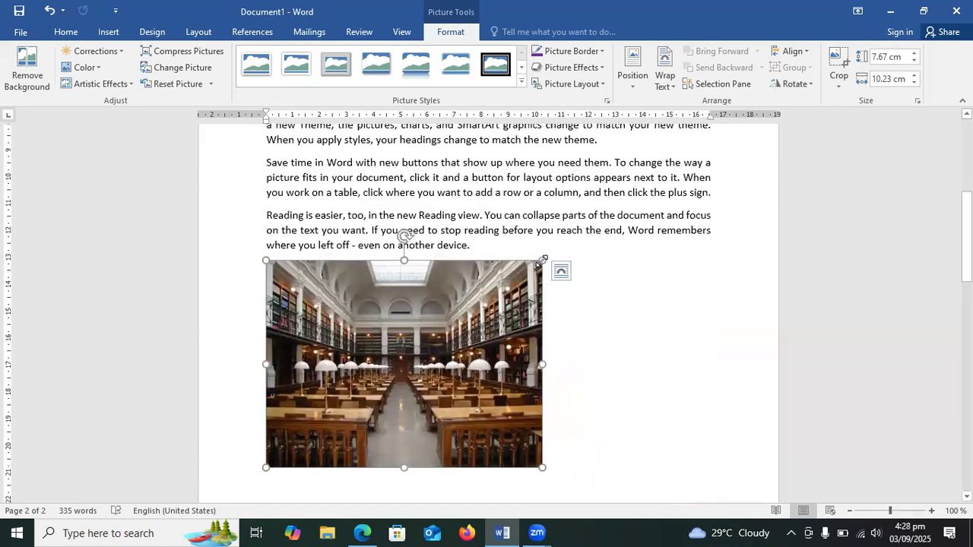
left_click_drag(521, 273, 511, 289)
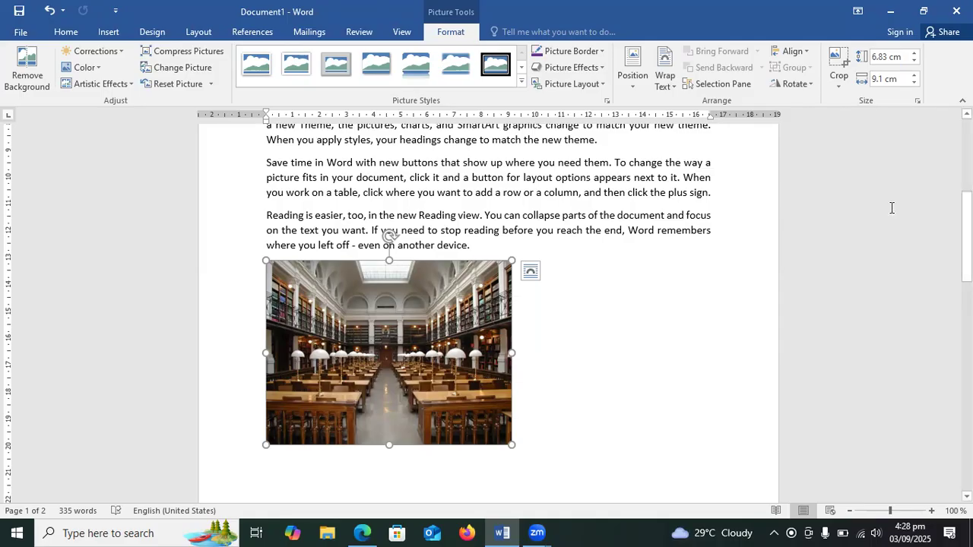
- Set the text wrapping of the library picture to Tight
scroll(540, 215, "up", 5)
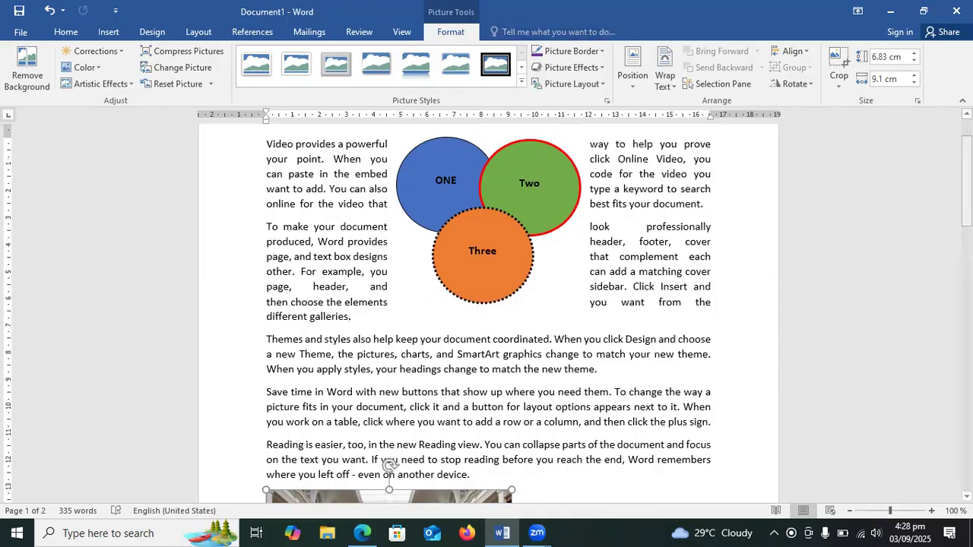
scroll(514, 283, "down", 6)
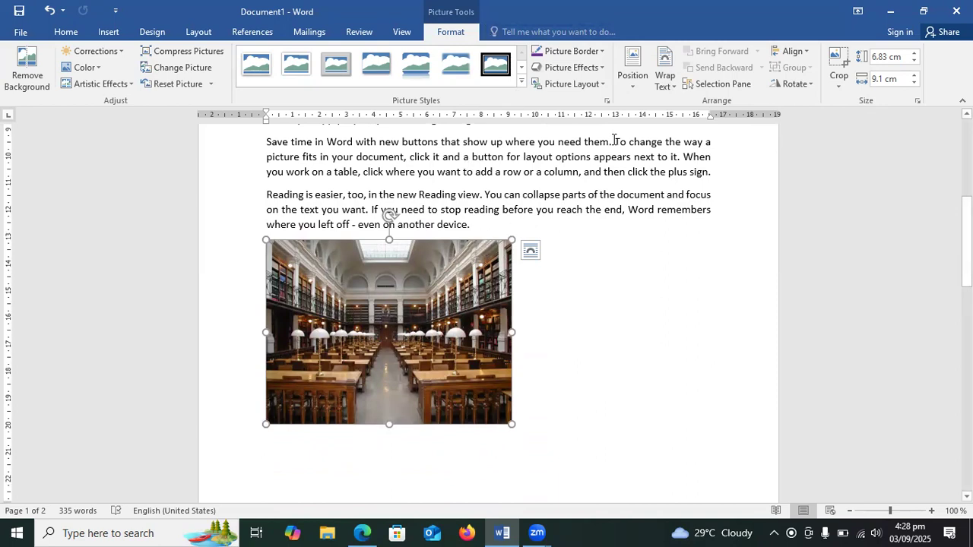
left_click(661, 81)
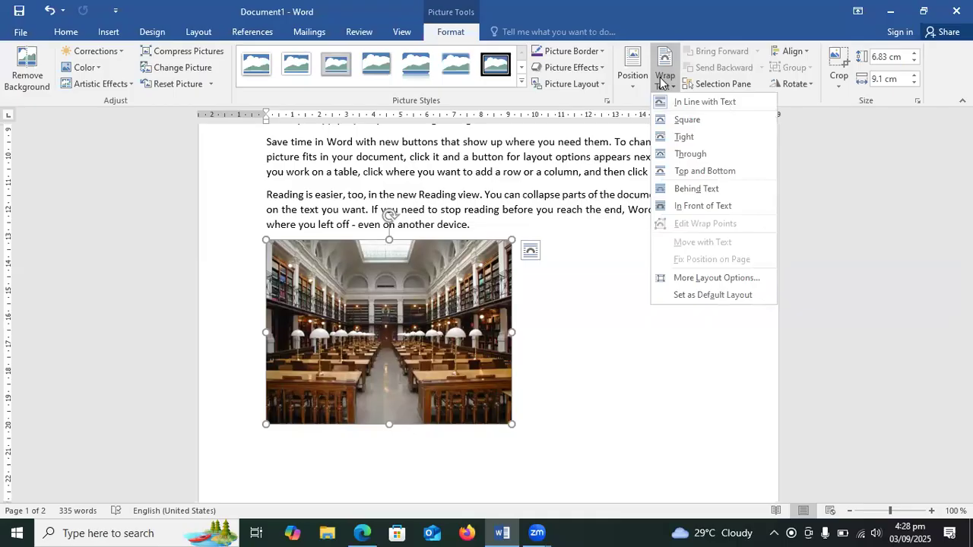
left_click(680, 137)
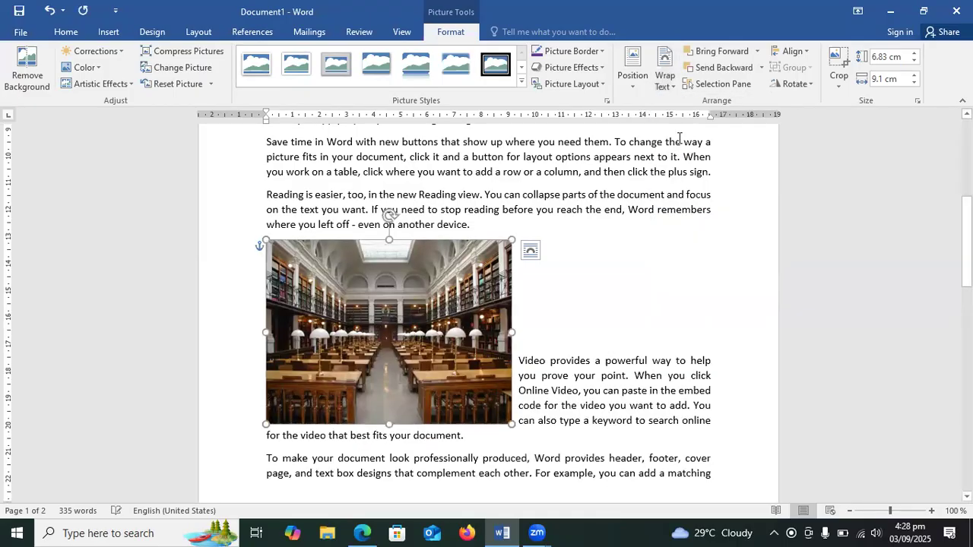
- Move the library picture slightly down and search Bing Image Search for "student"
mouse_move(432, 242)
left_mouse_down()
mouse_move(556, 288)
mouse_move(492, 306)
mouse_move(429, 250)
mouse_move(433, 238)
left_mouse_up()
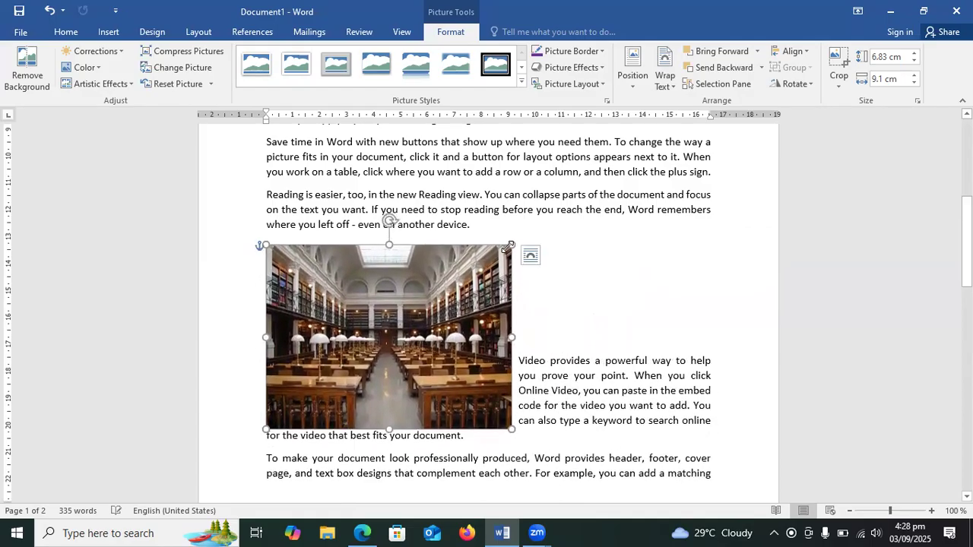
left_click(107, 34)
left_click(162, 69)
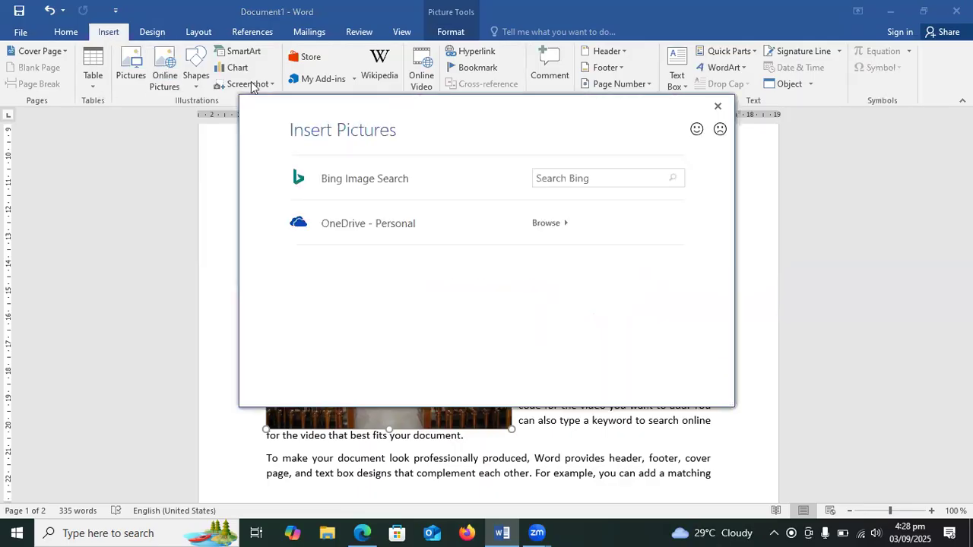
left_click(565, 177)
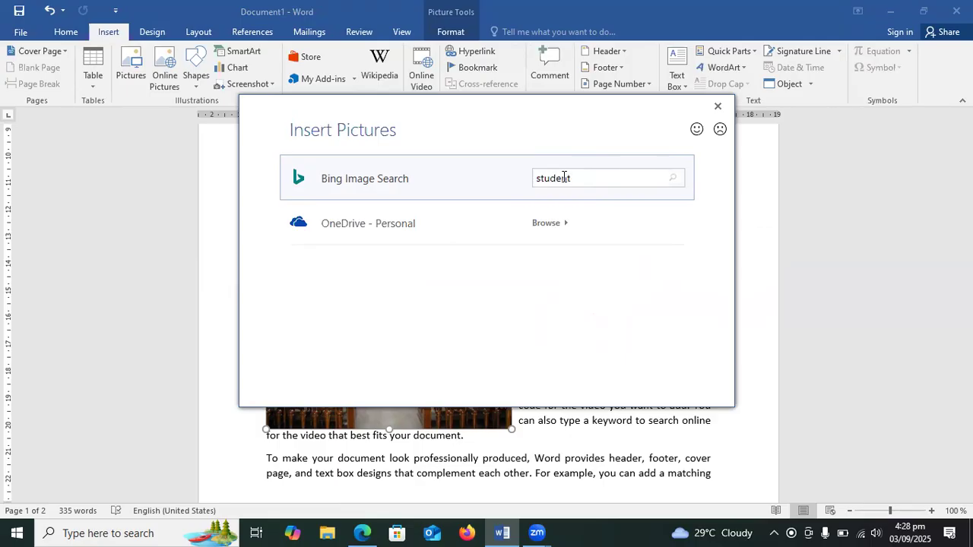
type("student")
key("Return")
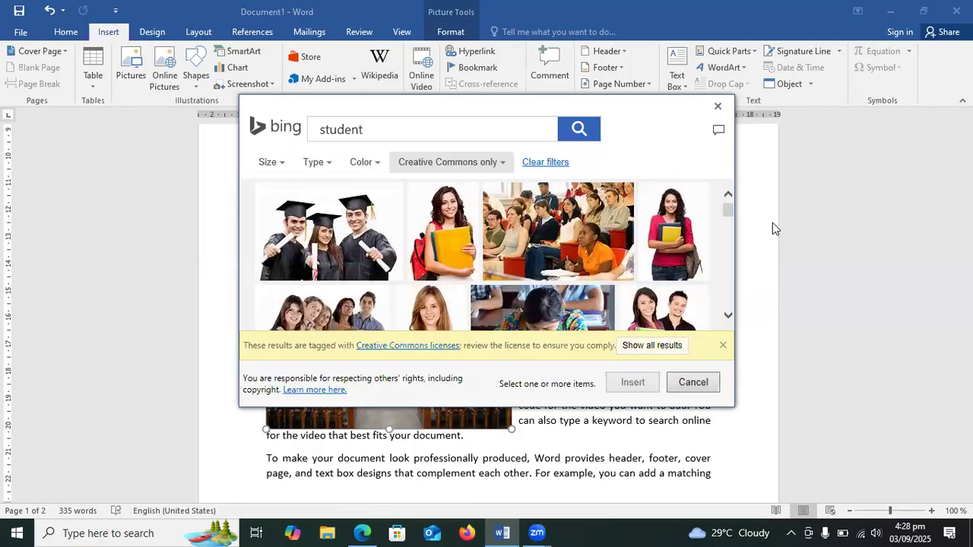
- Try to insert the result of the woman with a red backpack and yellow folders, and that of the woman in a pink top
mouse_move(730, 212)
left_mouse_down()
mouse_move(730, 241)
mouse_move(730, 211)
mouse_move(716, 196)
mouse_move(728, 216)
mouse_move(726, 258)
mouse_move(729, 194)
left_mouse_up()
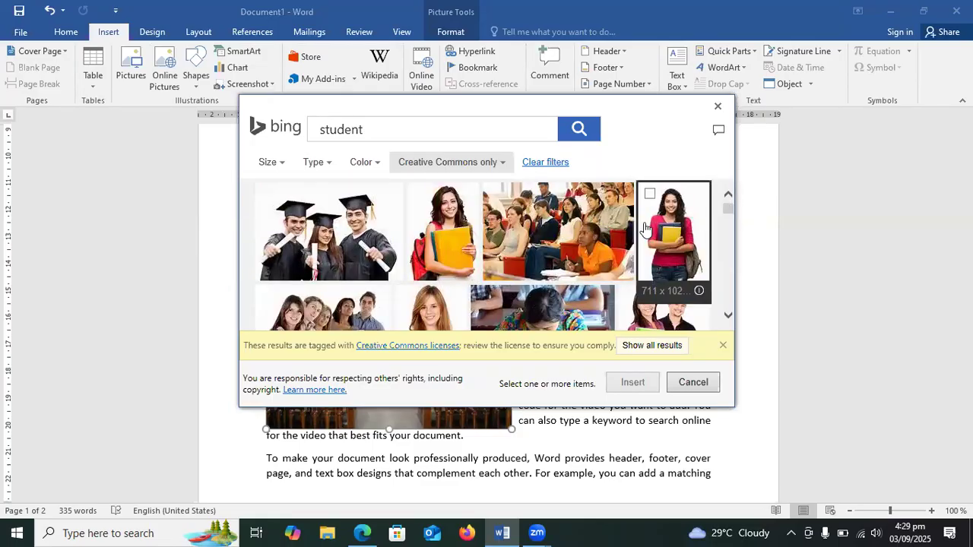
left_click(452, 224)
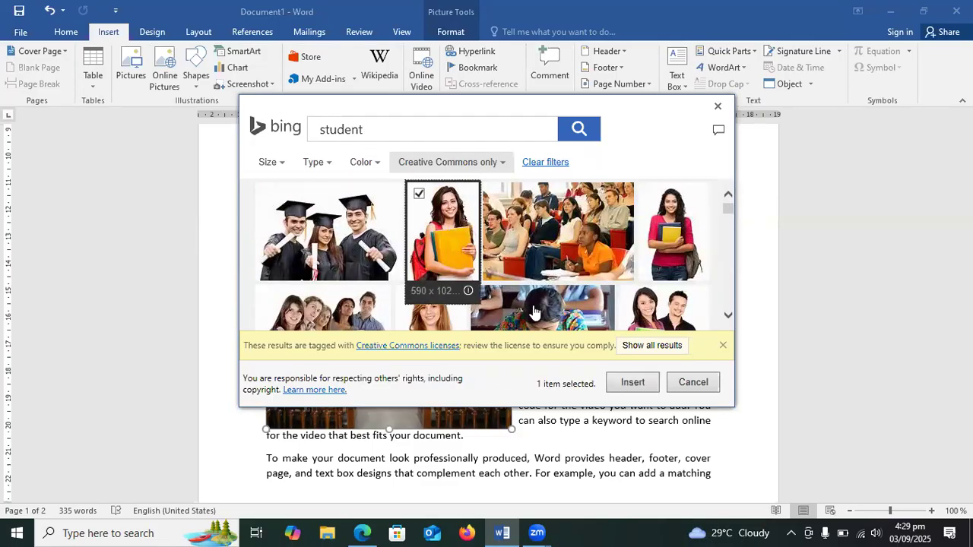
left_click(631, 385)
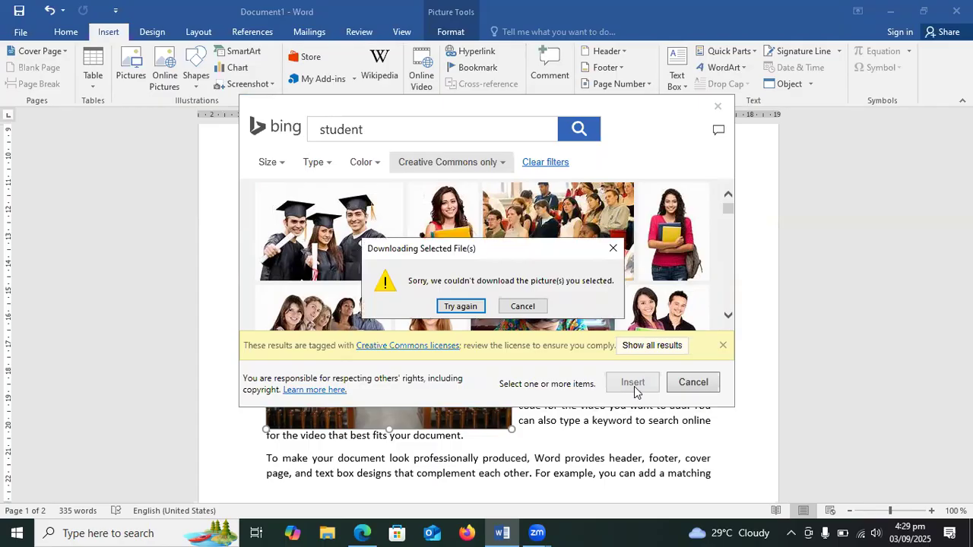
left_click(522, 306)
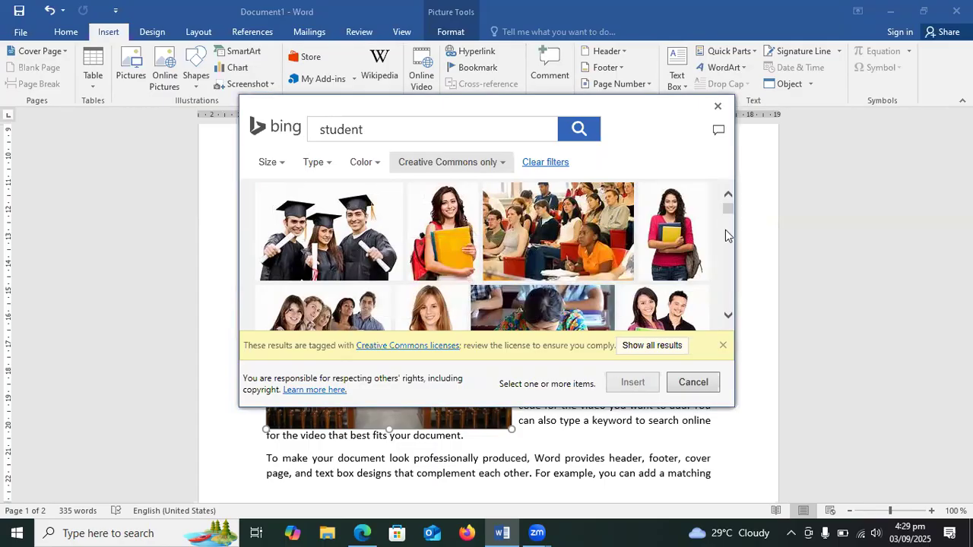
left_click(674, 232)
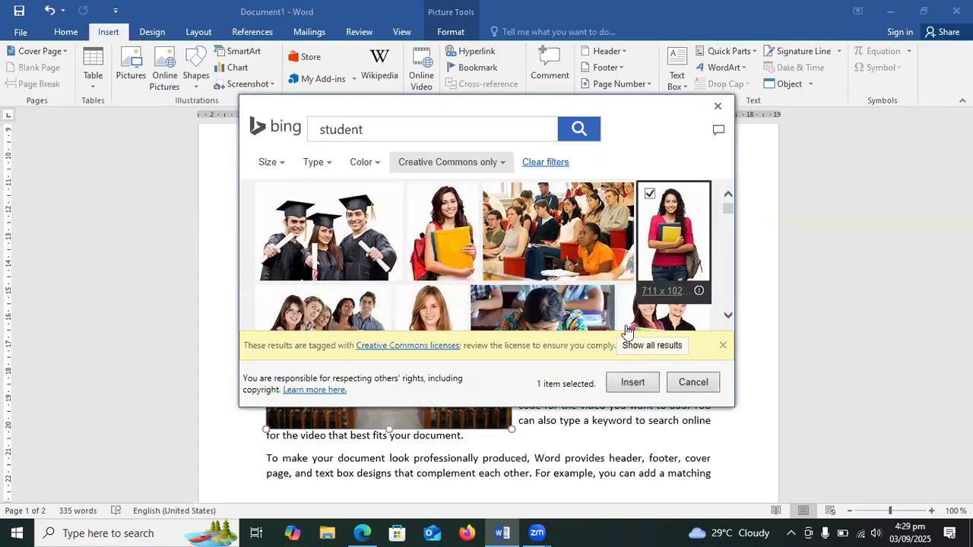
left_click(632, 385)
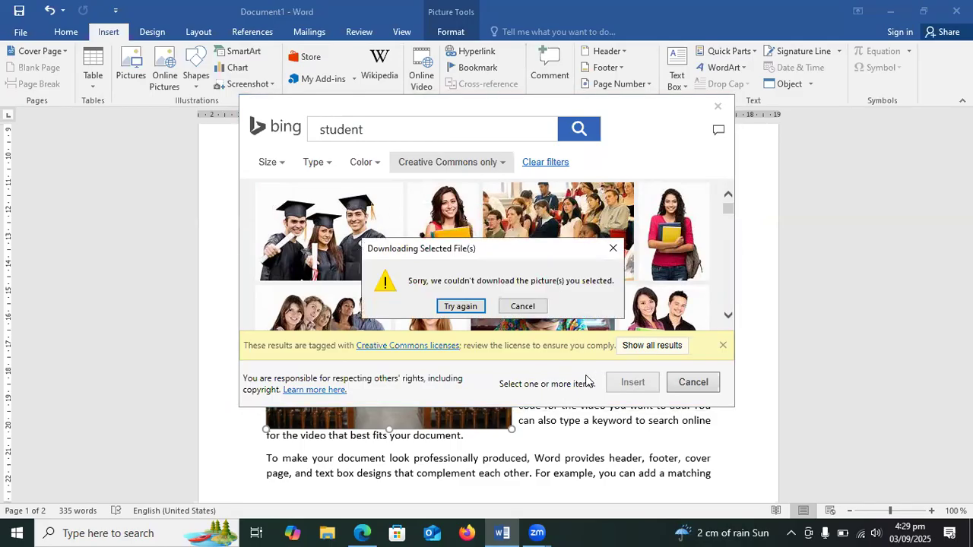
left_click(522, 307)
- Try to insert the result showing a woman in a yellow shirt holding a red folder
mouse_move(727, 206)
left_mouse_down()
mouse_move(728, 217)
mouse_move(728, 208)
left_mouse_up()
left_click(439, 248)
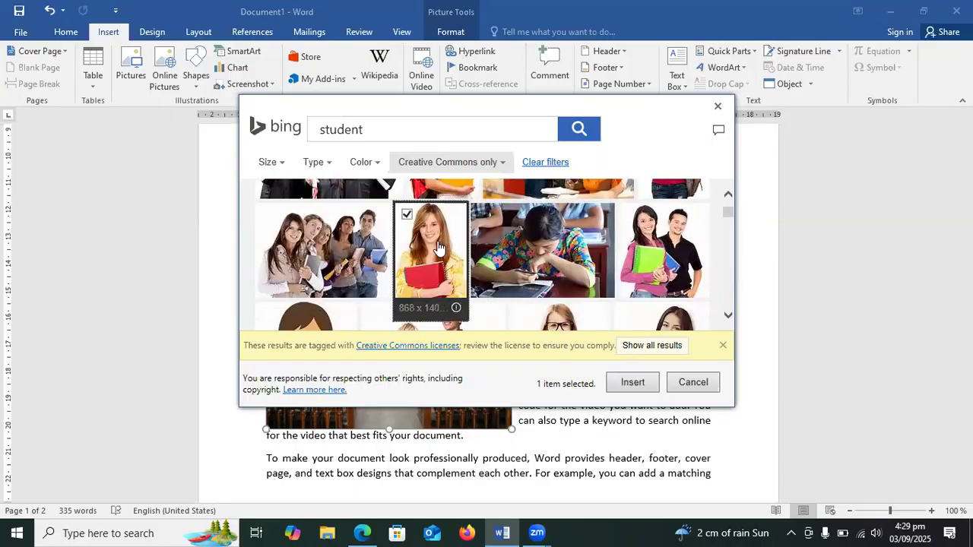
left_click(634, 386)
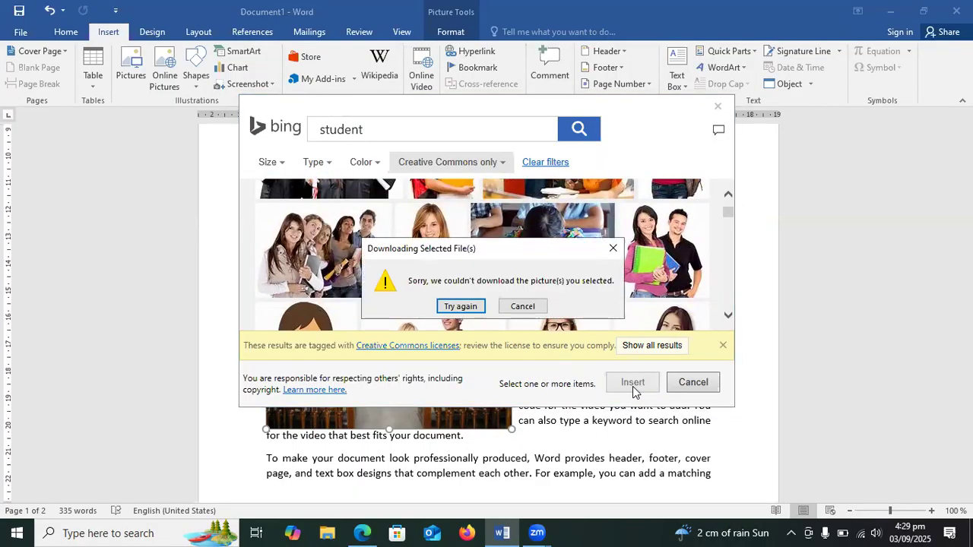
left_click(523, 307)
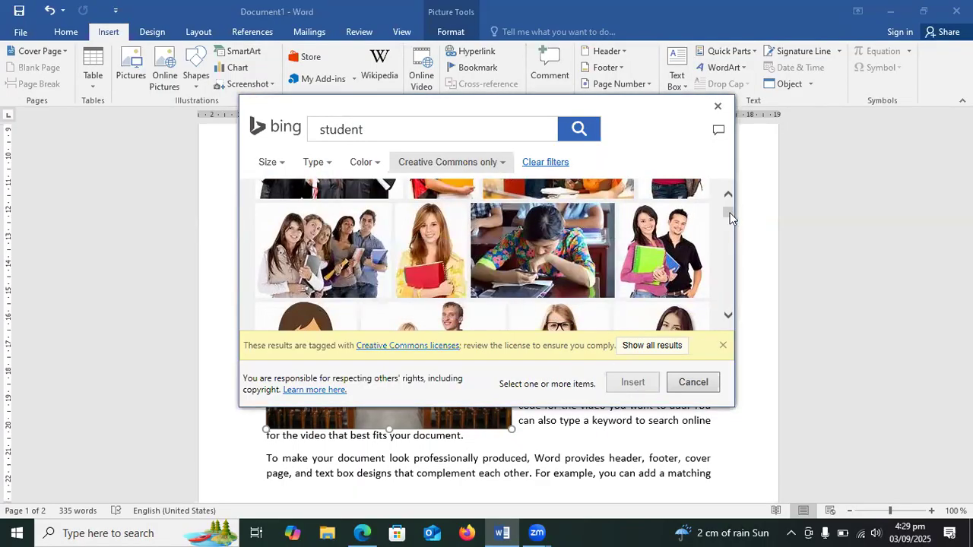
- Insert the result farther down showing a long-haired student in a white shirt holding a yellow folder in a corridor
scroll(727, 213, "up", 1)
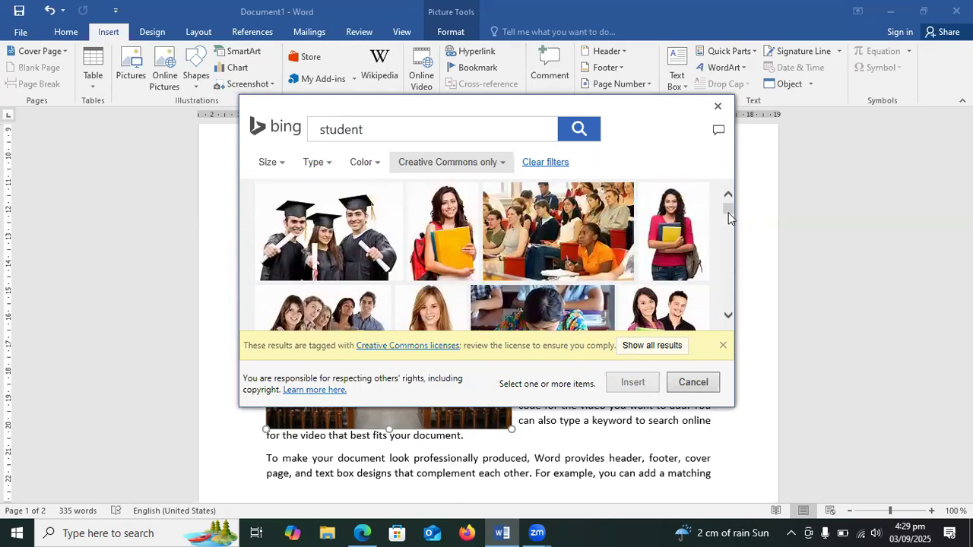
left_click_drag(729, 211, 730, 251)
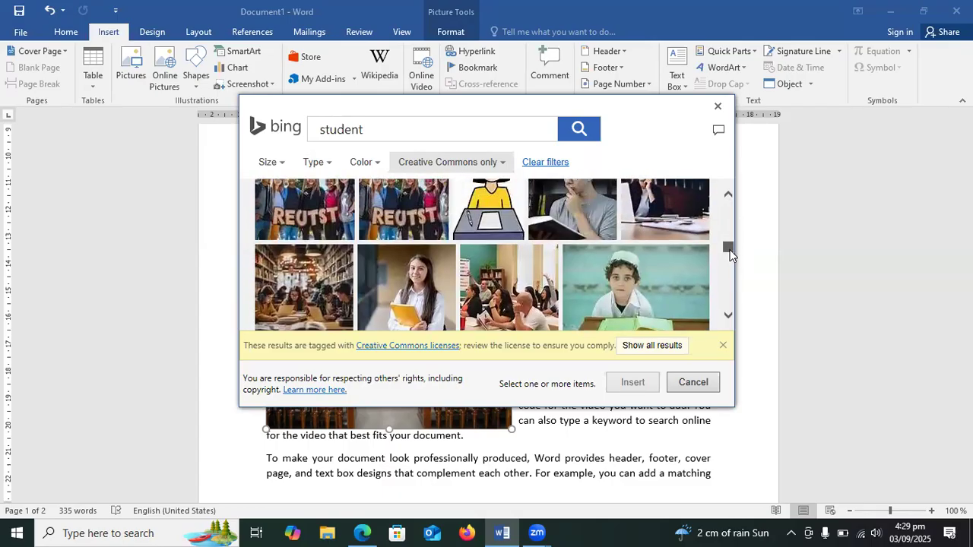
left_click(407, 289)
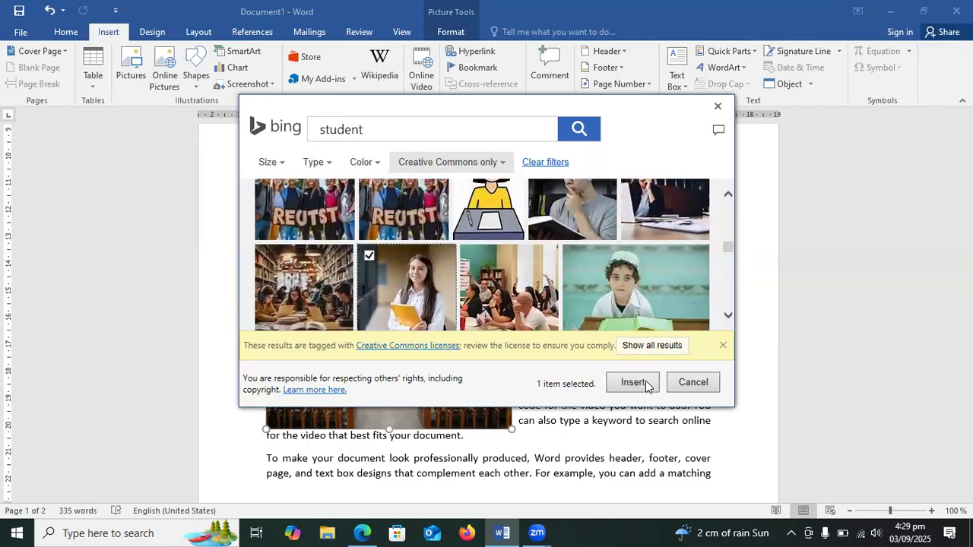
left_click(628, 383)
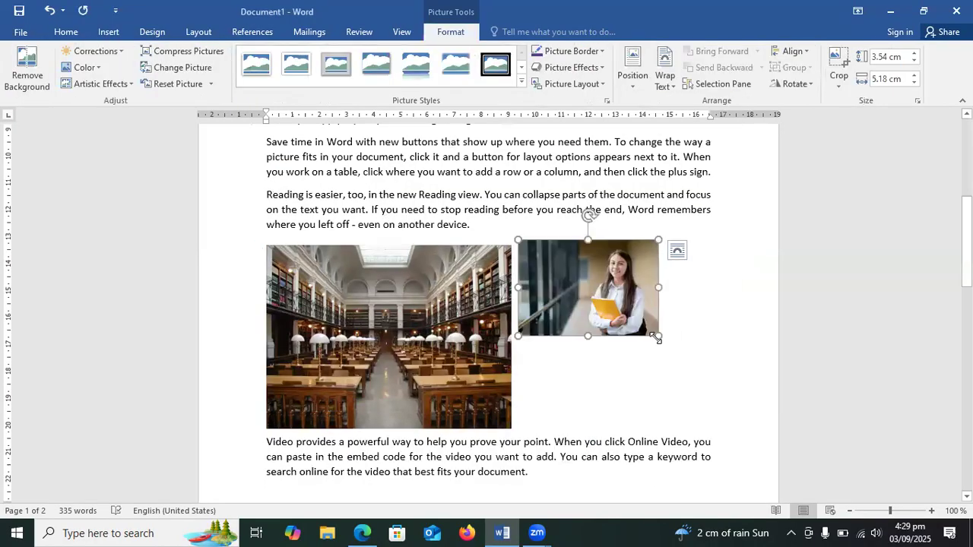
- Enlarge the female student picture proportionally to about 4.37 cm high and 6.39 cm wide, and remove its background
mouse_move(668, 343)
left_mouse_down()
mouse_move(699, 379)
mouse_move(674, 359)
left_mouse_up()
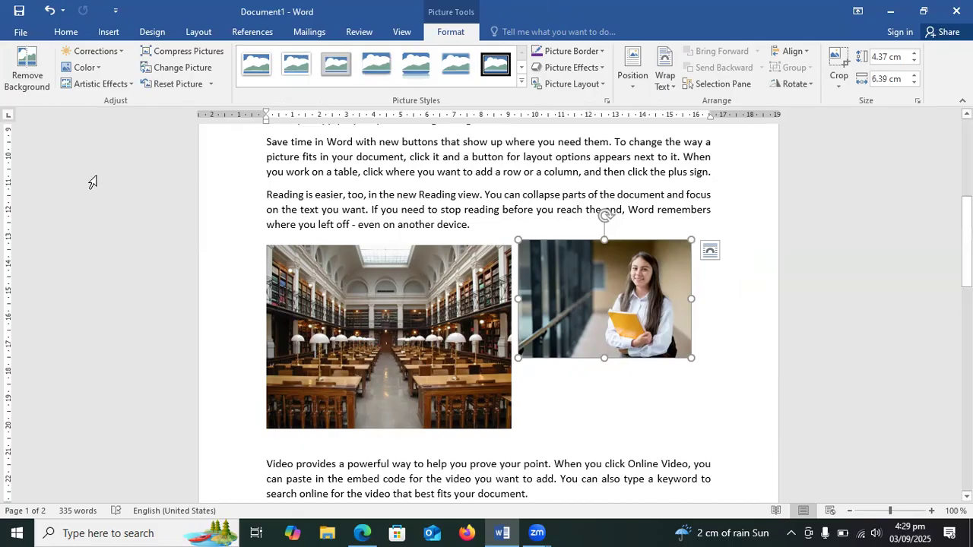
left_click(31, 78)
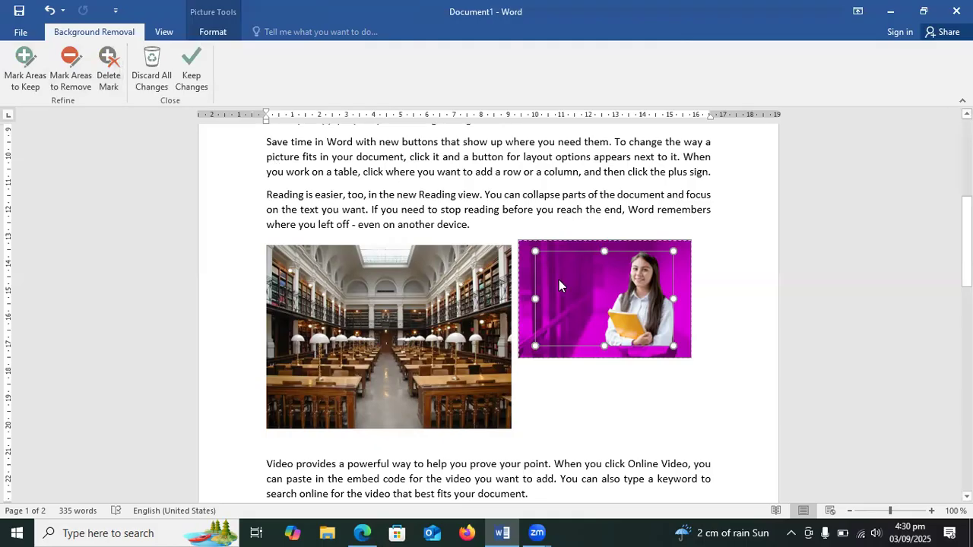
key("Return")
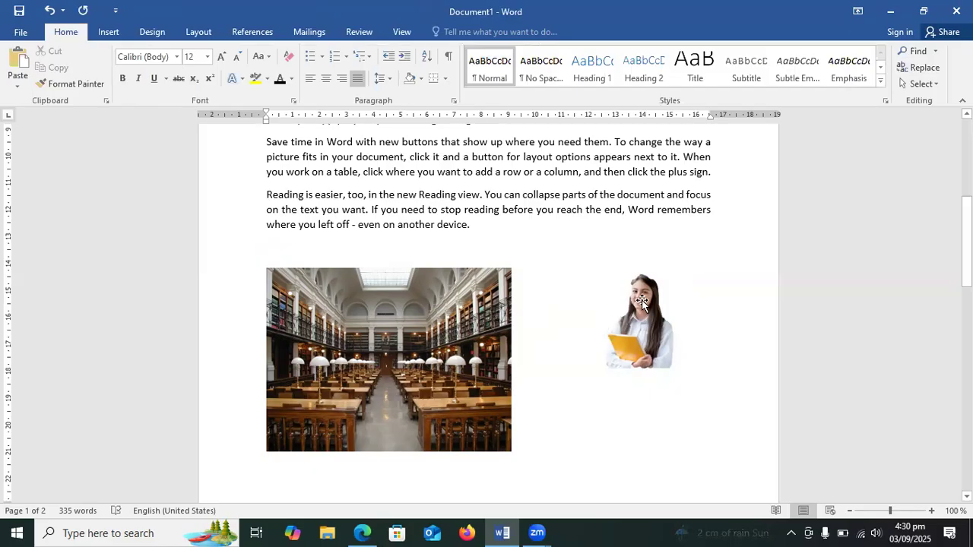
- Set the text wrapping of the female student picture to Tight
left_click_drag(614, 320, 576, 328)
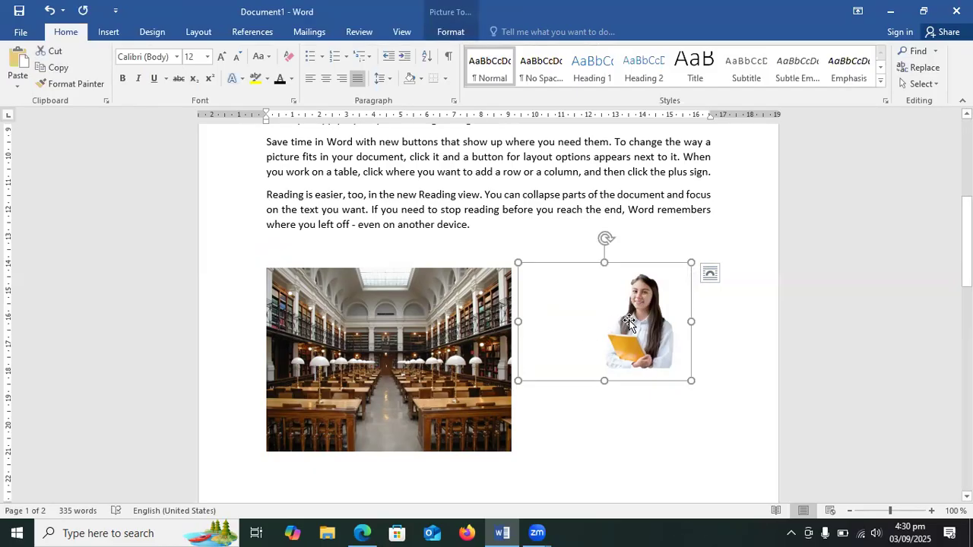
left_click_drag(641, 306, 661, 310)
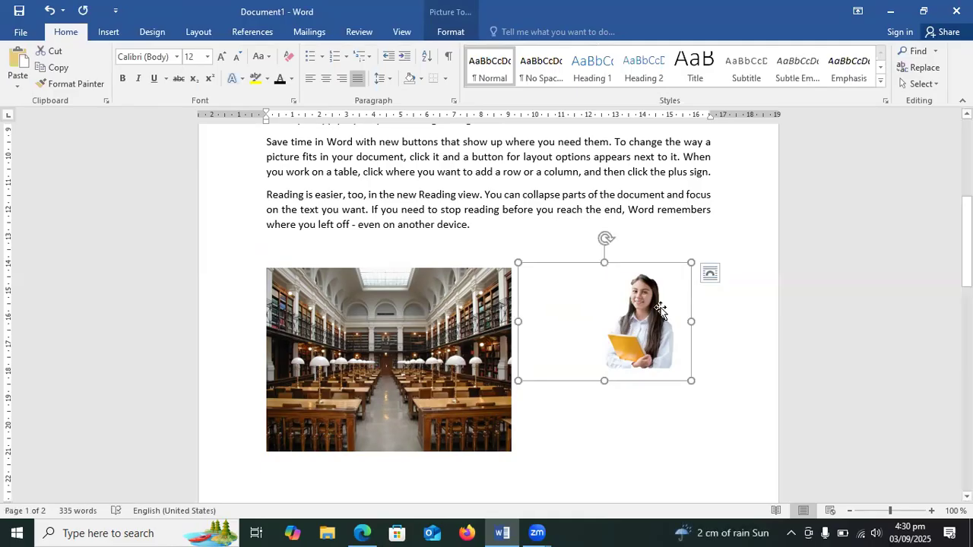
left_click(443, 31)
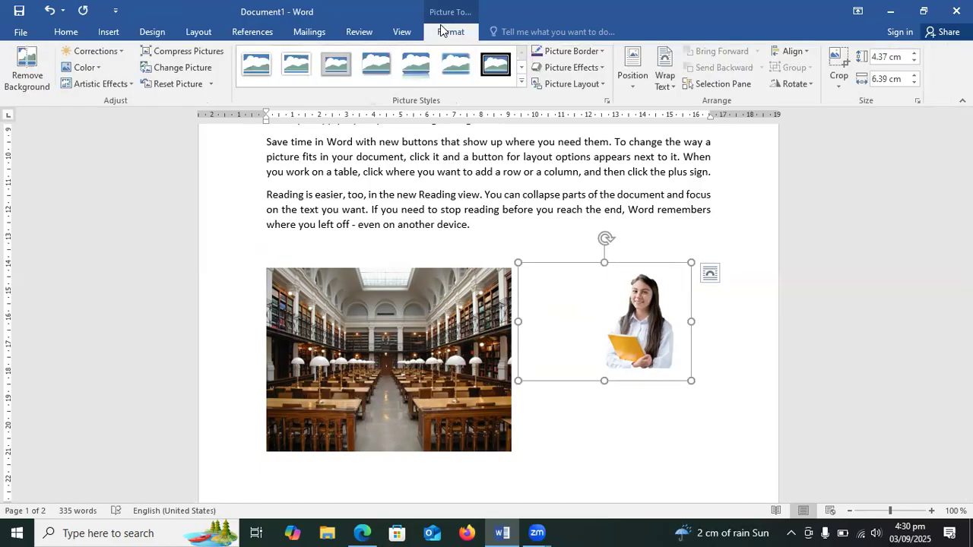
left_click(665, 79)
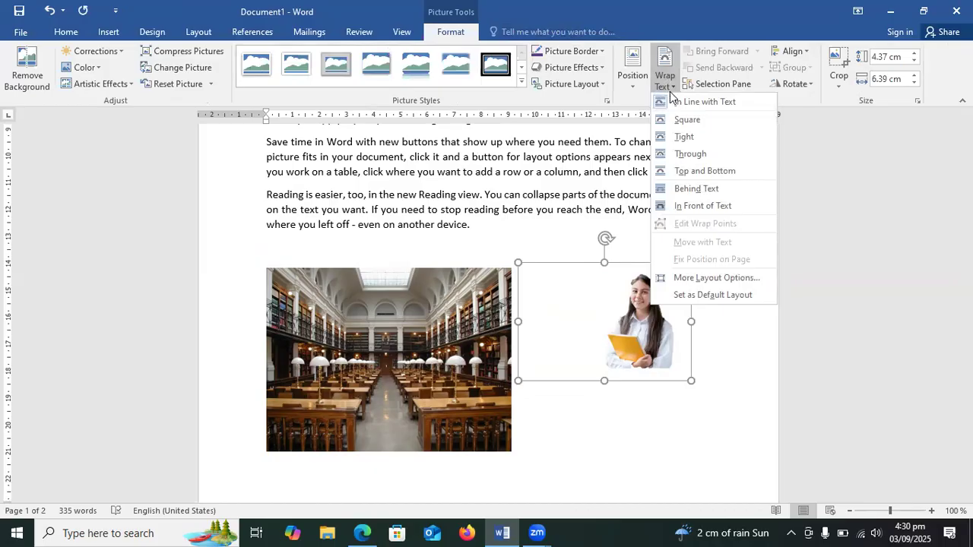
left_click(683, 139)
- Shrink the female student cut-out to about 3.6 cm by 5.27 cm and place it over the left-hand desks of the library picture
left_click_drag(557, 287, 354, 349)
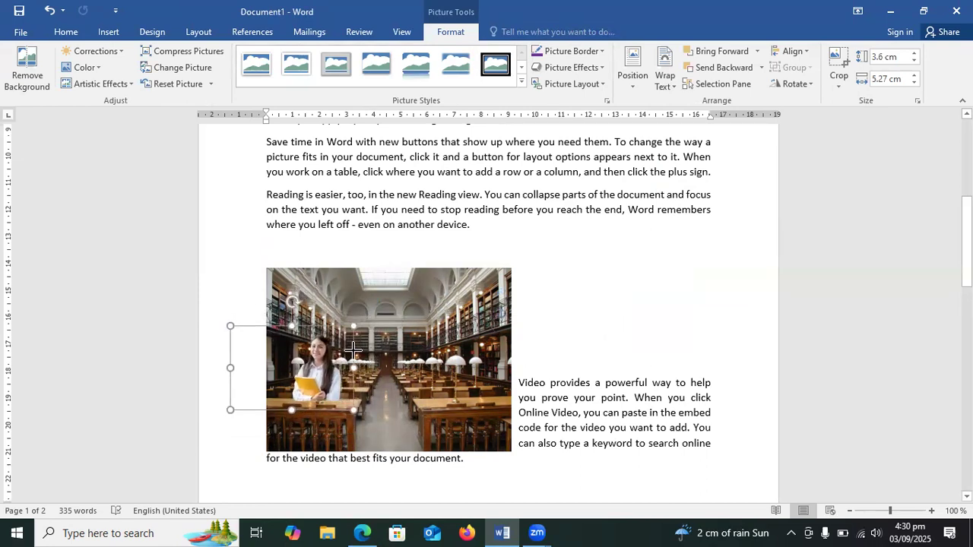
left_click(591, 300)
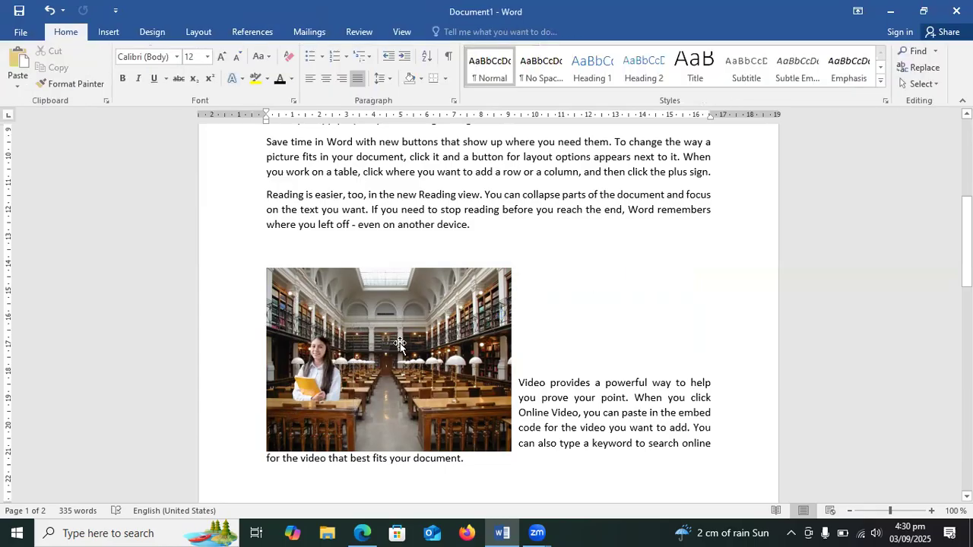
- Search Bing Image Search for "student" and insert the result of the young man in glasses reading a book before bookshelves
left_click(108, 32)
left_click(164, 75)
left_click(610, 180)
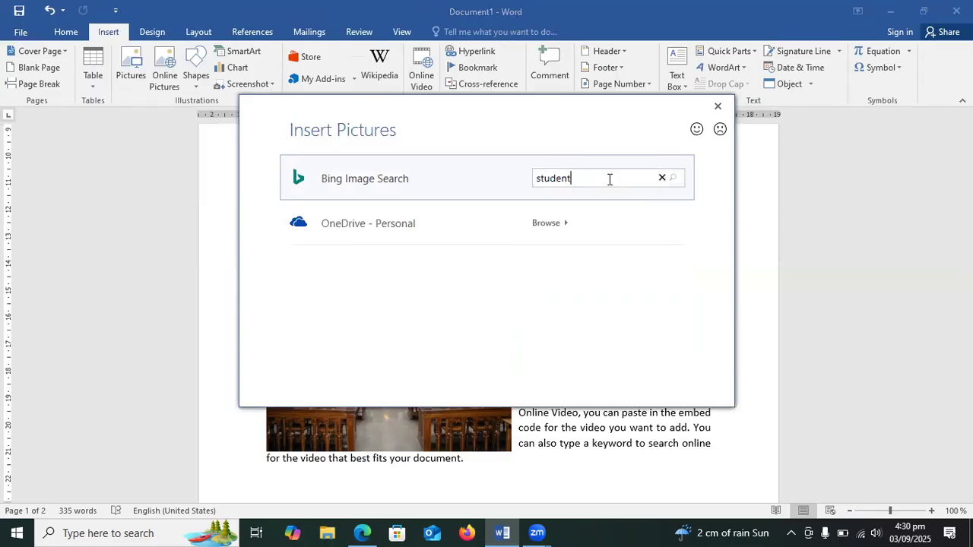
key("Return")
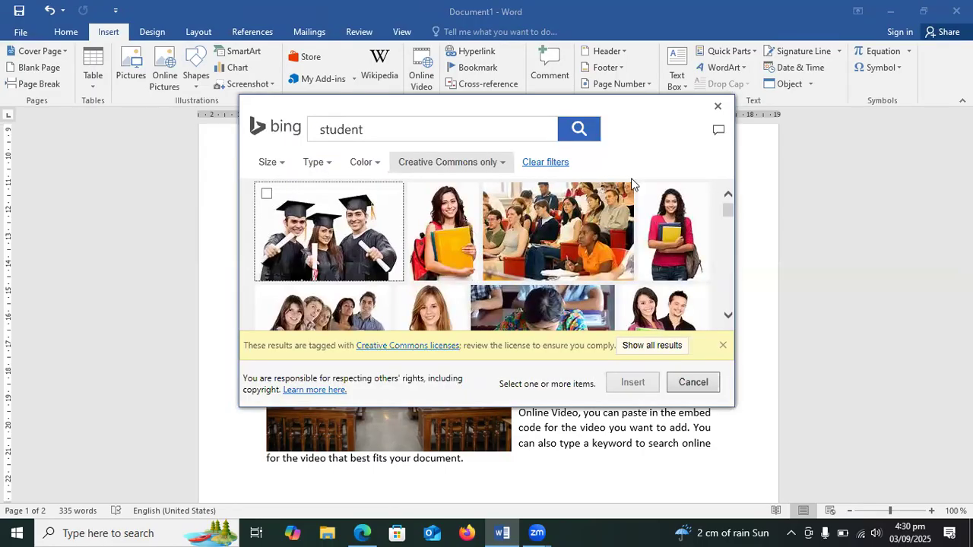
left_click_drag(730, 210, 737, 246)
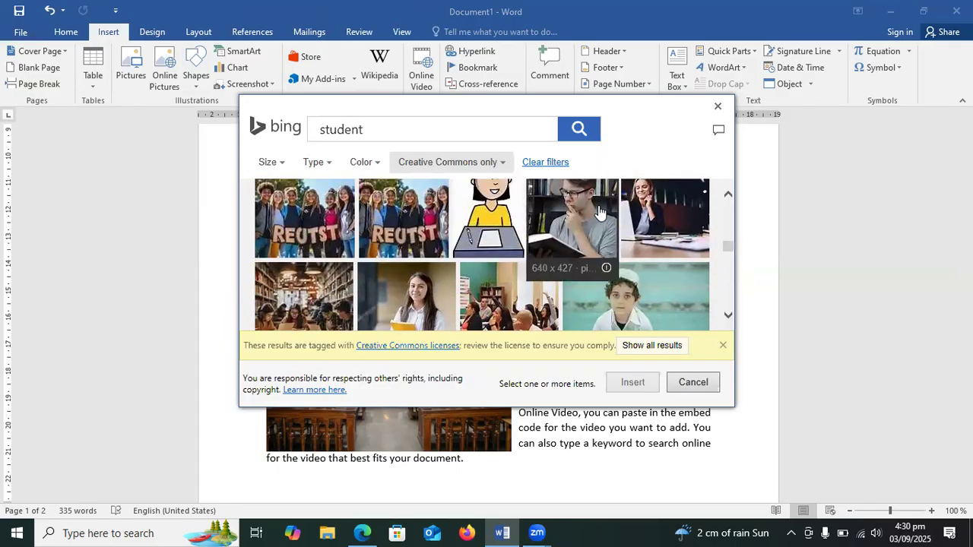
left_click(615, 275)
left_click(628, 387)
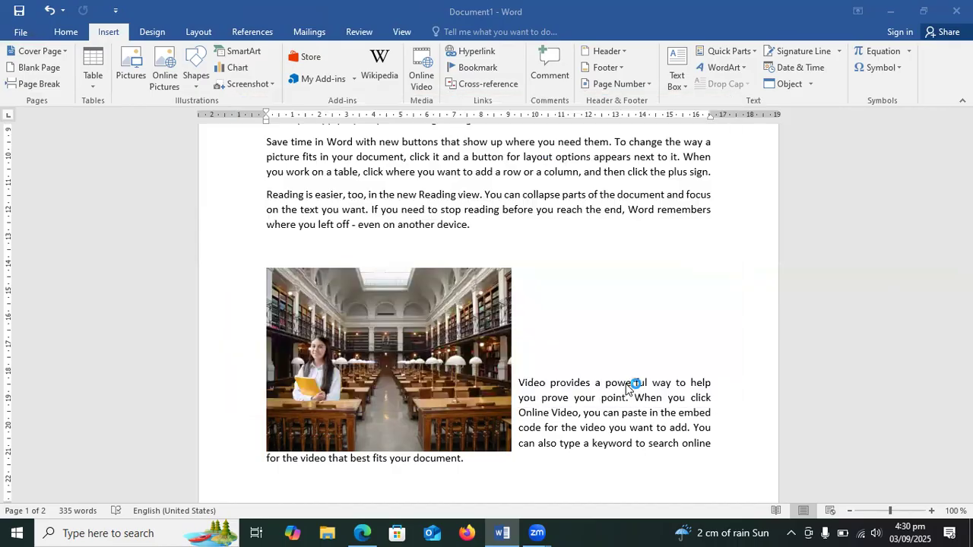
- Shrink the young man's picture proportionally to about 7.44 cm high and 11.16 cm wide, and set its text wrapping to Tight
left_click_drag(710, 222, 570, 318)
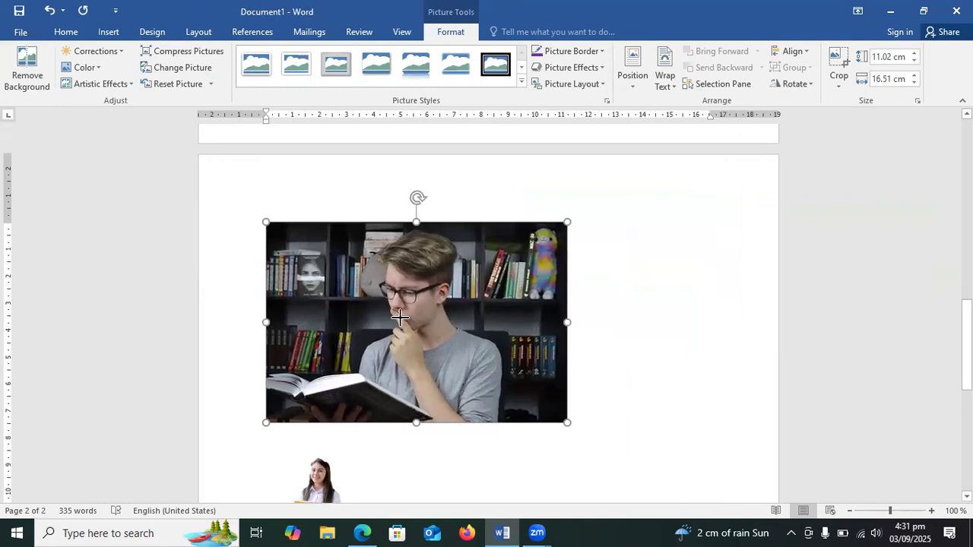
left_click(665, 76)
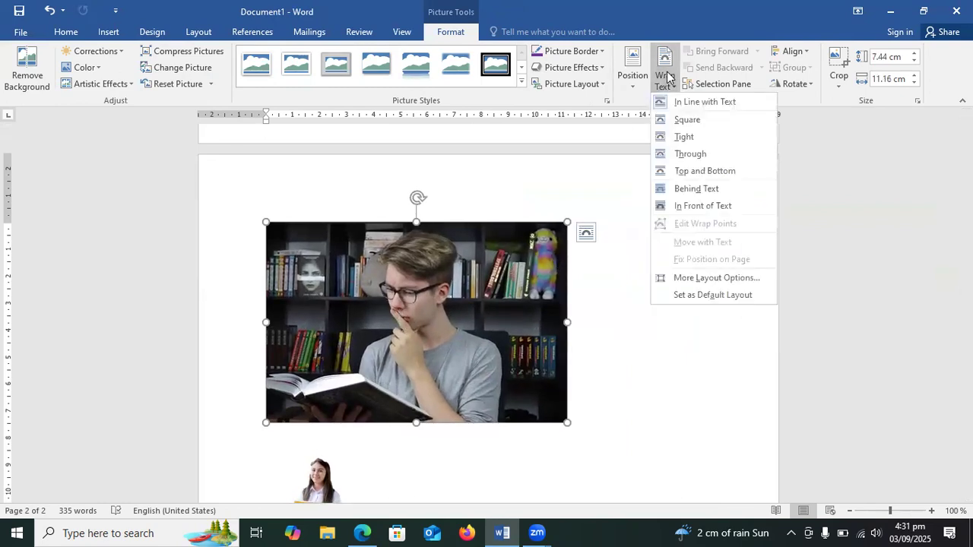
left_click(684, 142)
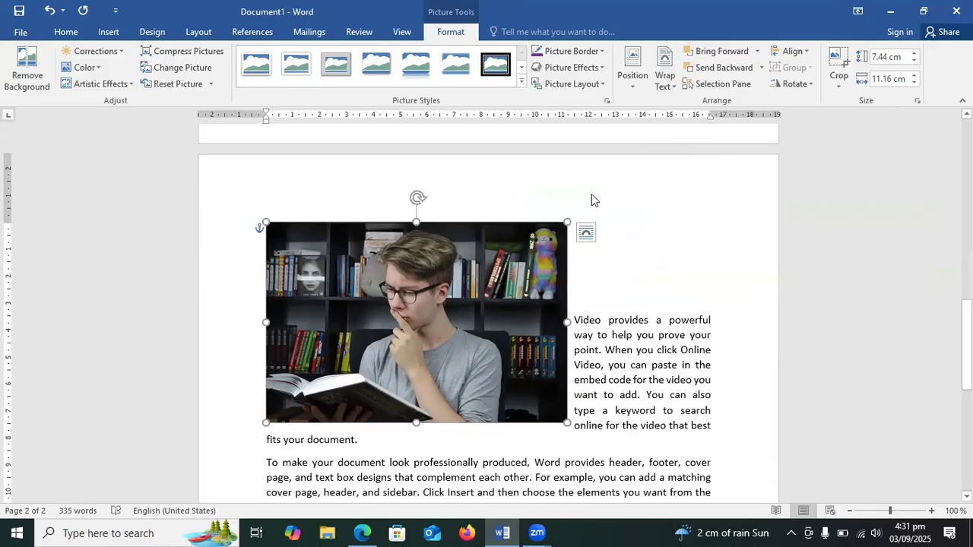
- Remove the bookshelf background from the picture of the young man reading
left_click(21, 78)
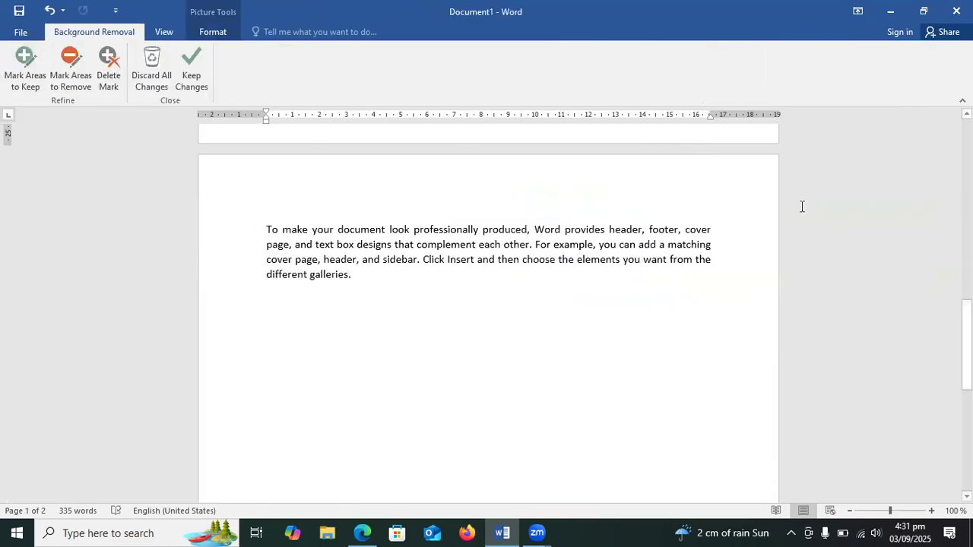
left_click_drag(967, 343, 967, 248)
left_click(520, 242)
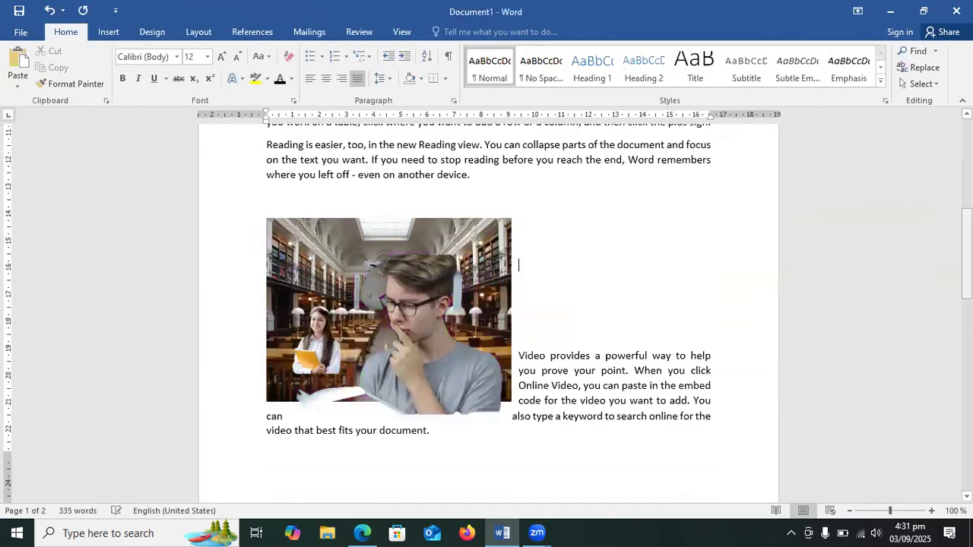
- Shrink the young man's cut-out proportionally to about 1.67 cm high and 2.51 cm wide, placing it at the library picture's right-hand desks
left_click(422, 326)
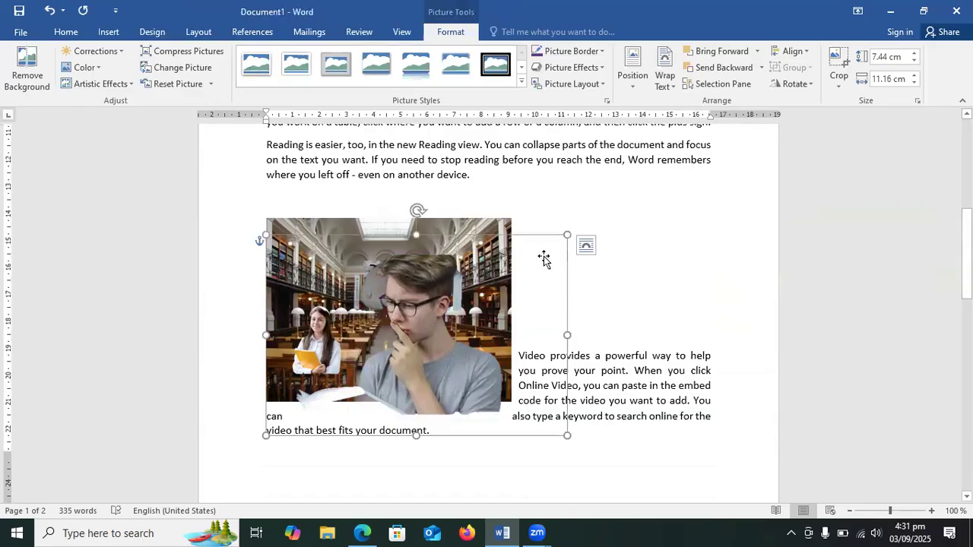
left_click_drag(567, 234, 479, 296)
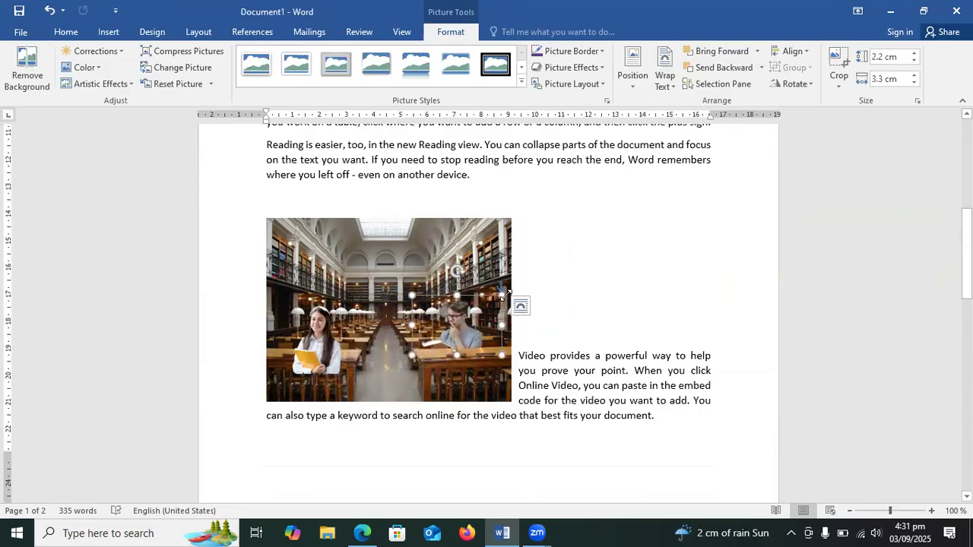
left_click_drag(501, 294, 476, 309)
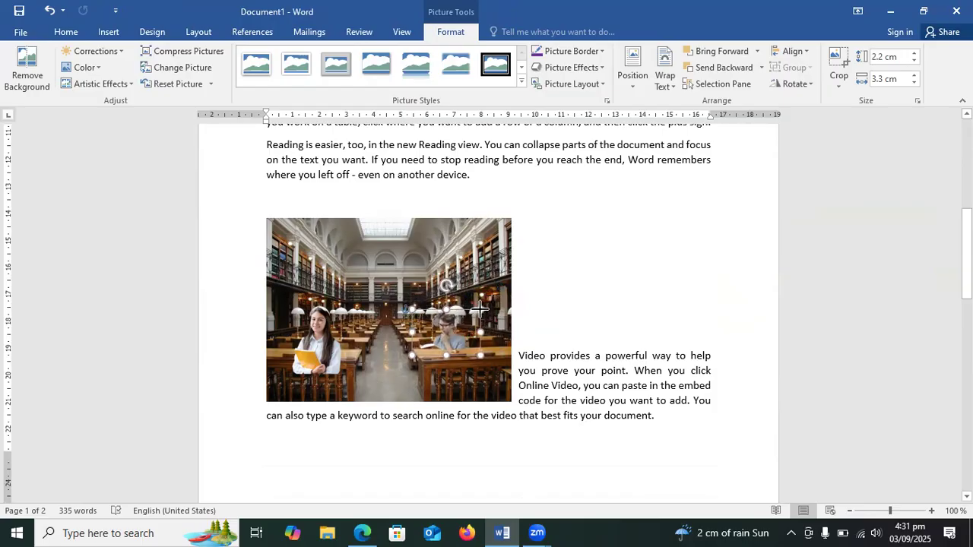
- Shrink the female student cut-out to about 2.73 cm by 4 cm and move it up behind the left front desk
left_click(328, 325)
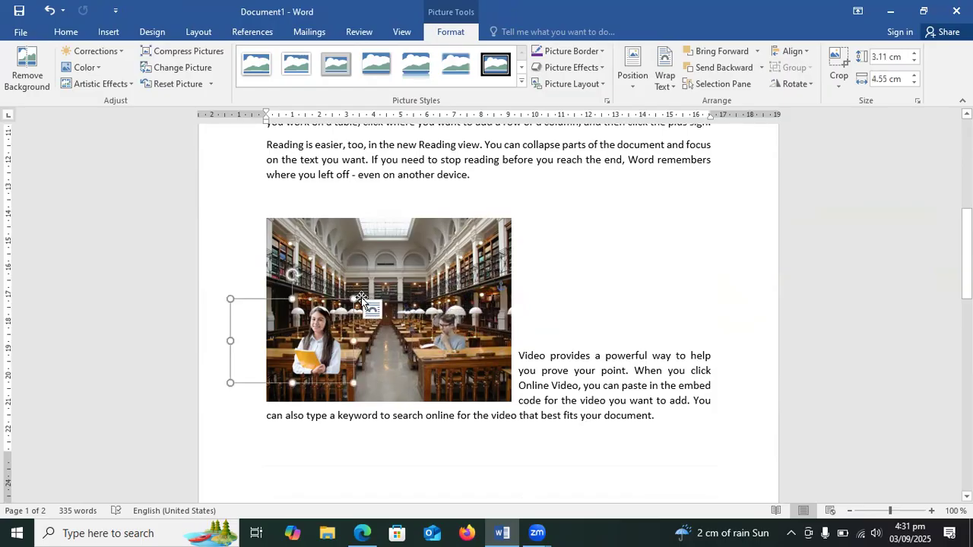
left_click_drag(362, 299, 331, 289)
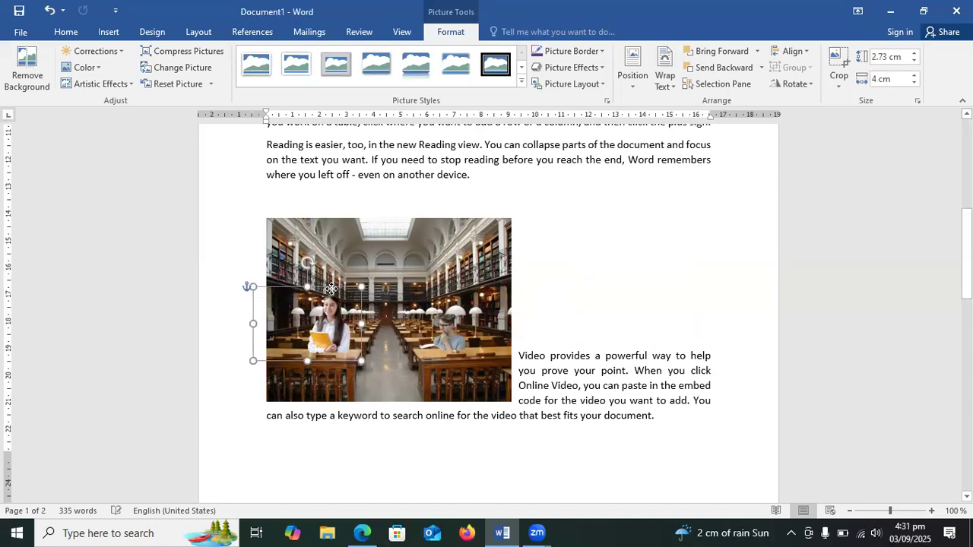
- Enlarge the young man's cut-out proportionally to about 2.02 cm high and 3.02 cm wide behind the right front desk
left_click(460, 338)
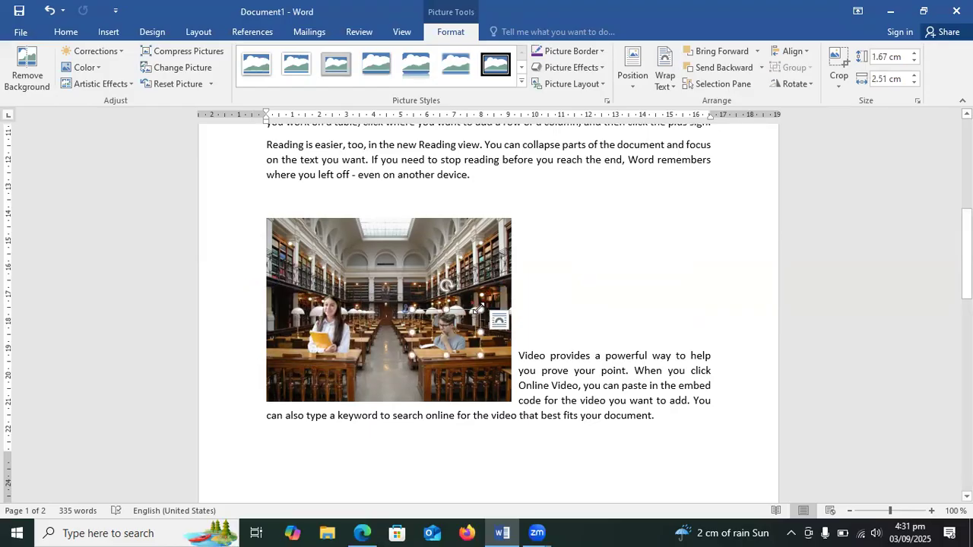
left_click_drag(478, 308, 482, 300)
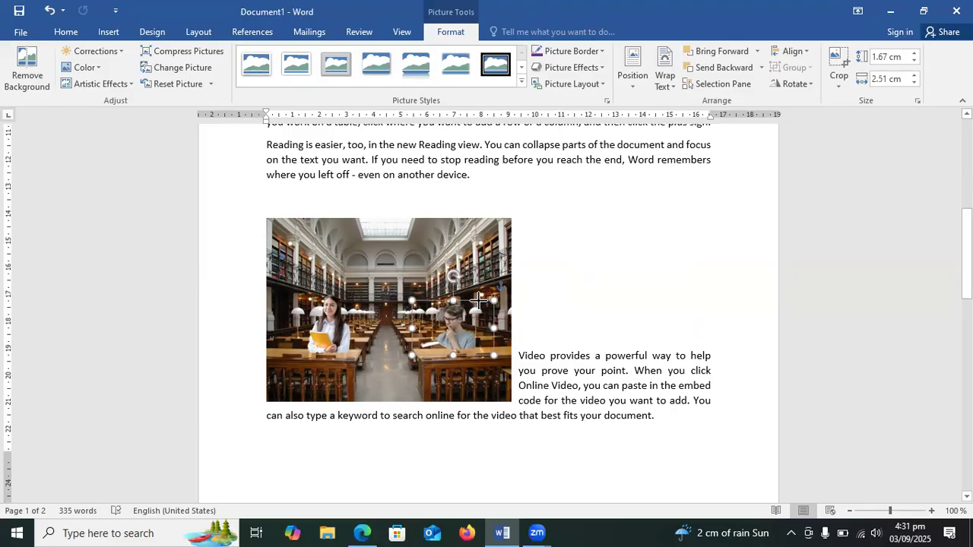
left_click(544, 297)
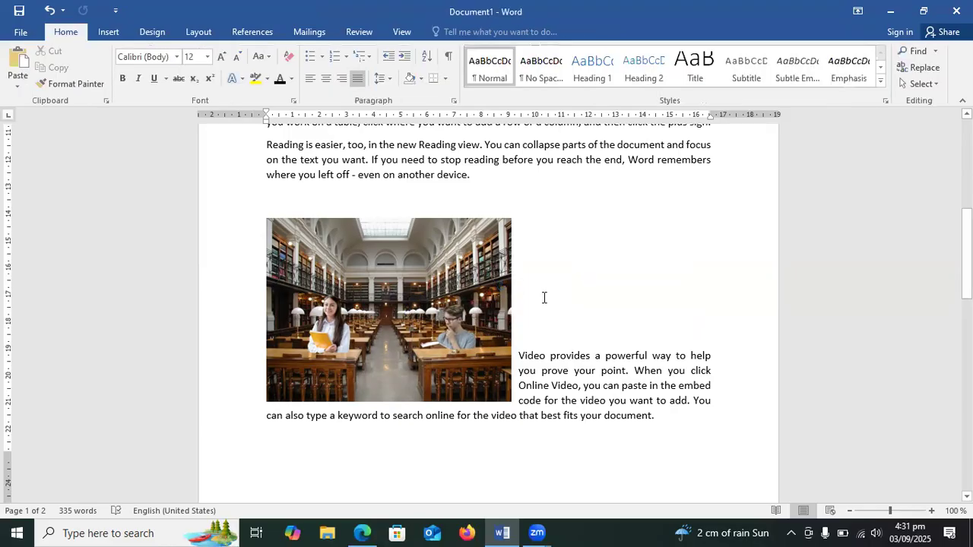
left_click(426, 249)
left_click(327, 322)
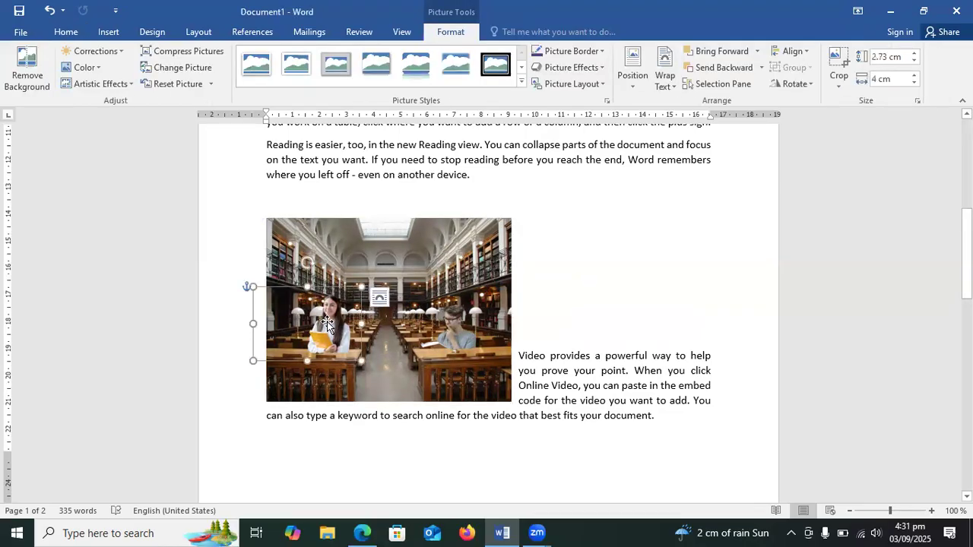
left_click(595, 292)
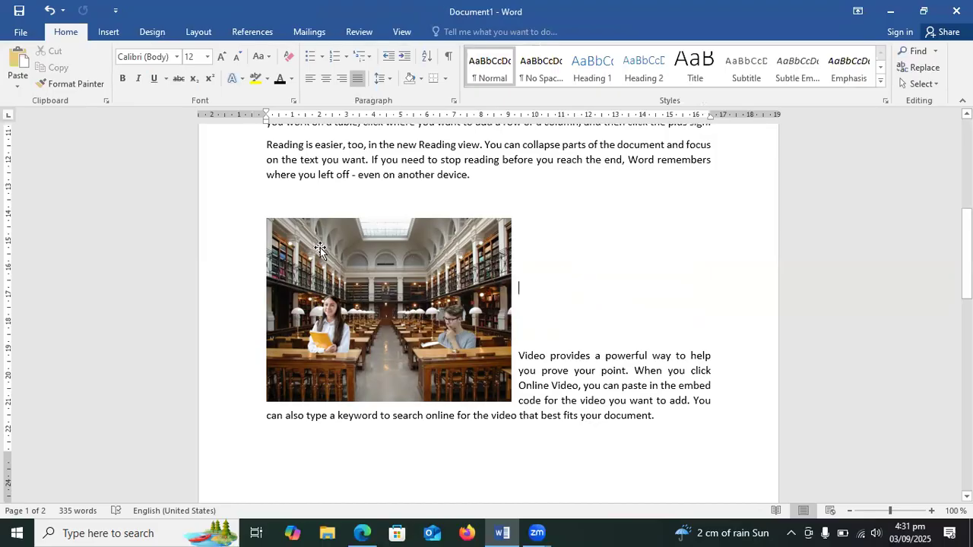
- Raise the female cut-out and the library picture slightly, and shift the female cut-out a little left behind her desk
left_click(325, 317)
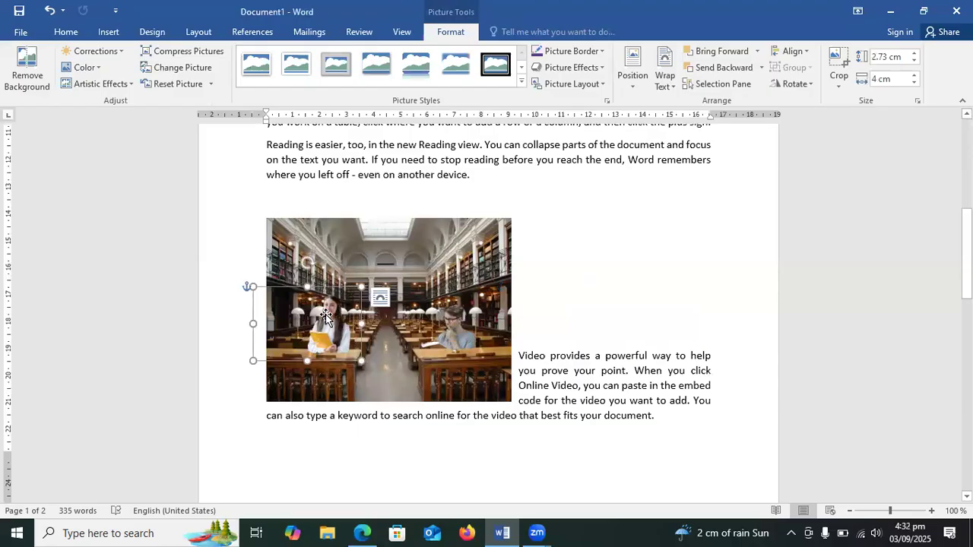
mouse_move(326, 316)
left_mouse_down()
mouse_move(329, 242)
mouse_move(330, 310)
left_mouse_up()
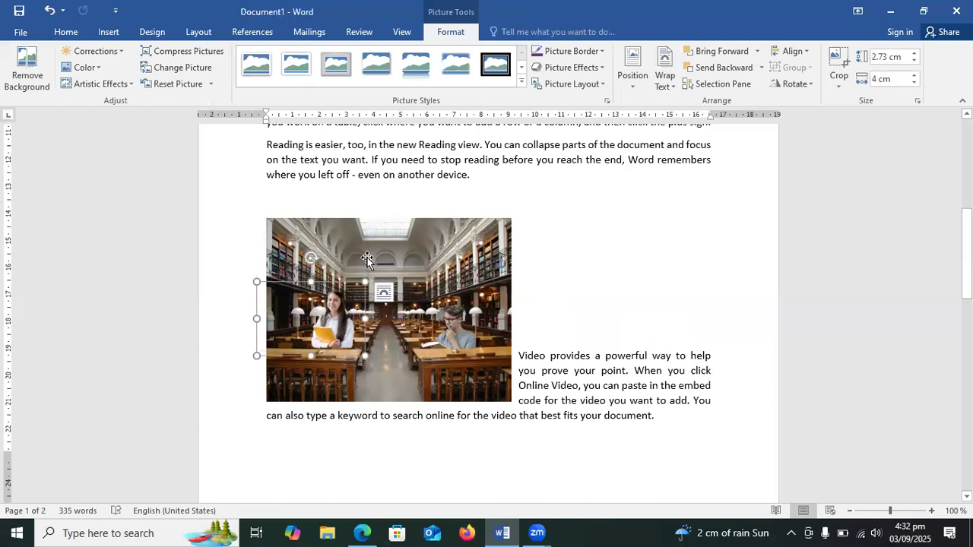
mouse_move(367, 259)
left_mouse_down()
mouse_move(325, 232)
mouse_move(368, 255)
left_mouse_up()
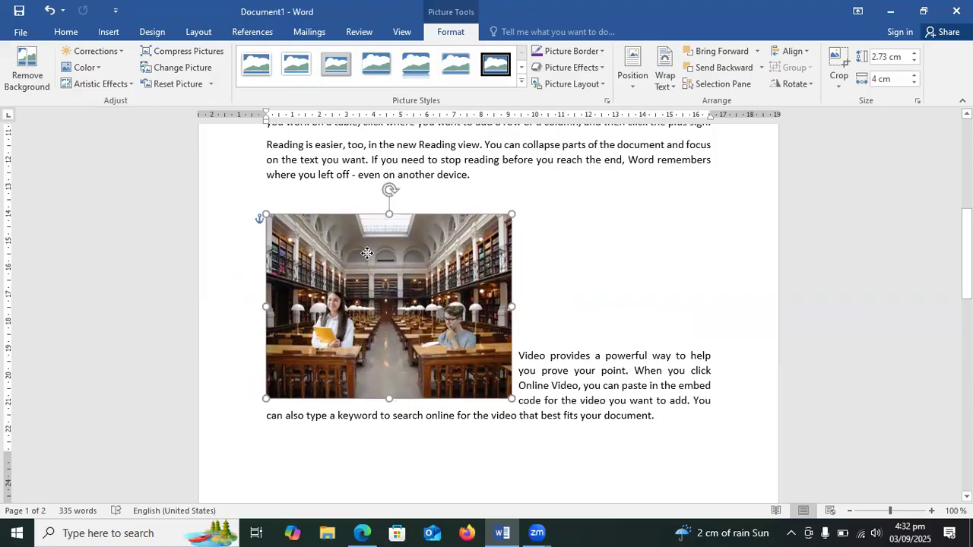
left_click(320, 315)
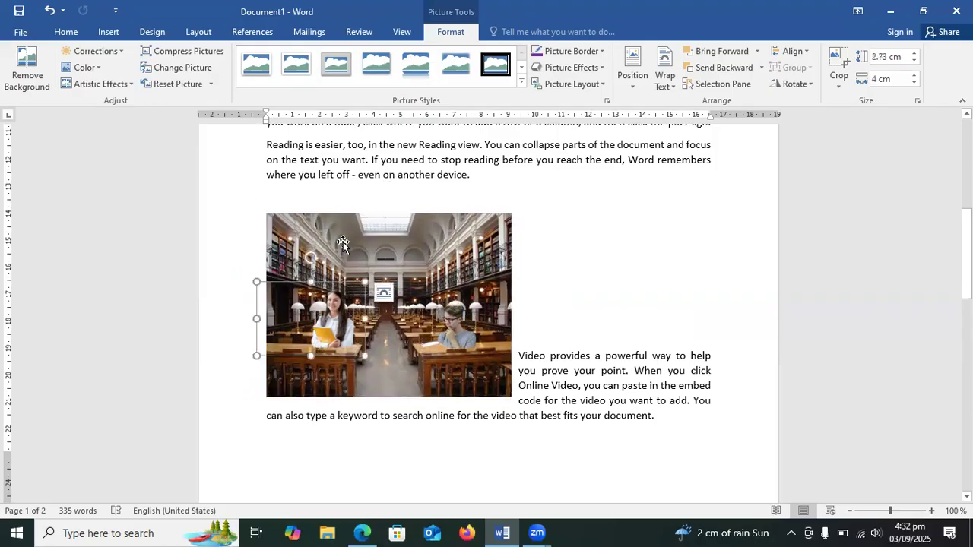
mouse_move(344, 243)
left_mouse_down()
mouse_move(319, 224)
mouse_move(343, 248)
left_mouse_up()
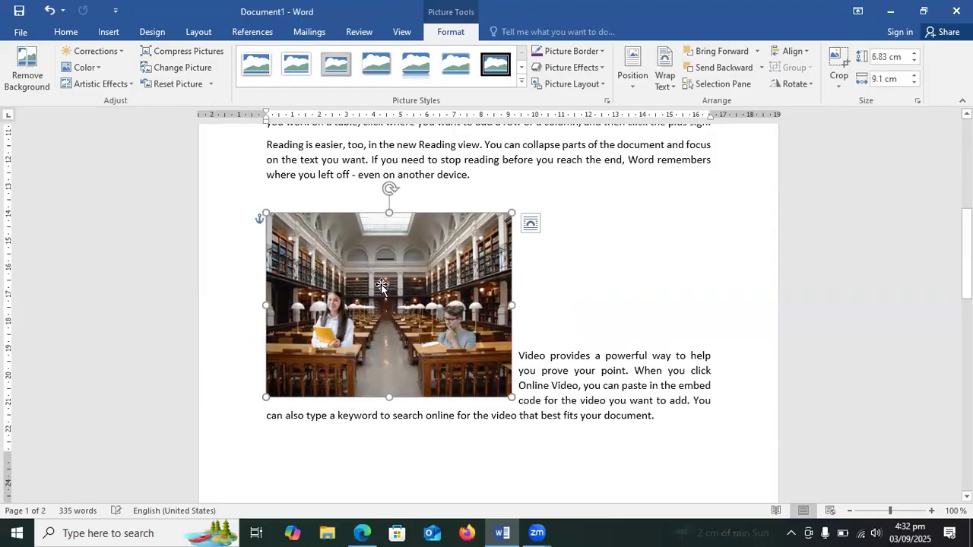
mouse_move(338, 307)
left_mouse_down()
mouse_move(381, 307)
mouse_move(343, 323)
mouse_move(328, 306)
left_mouse_up()
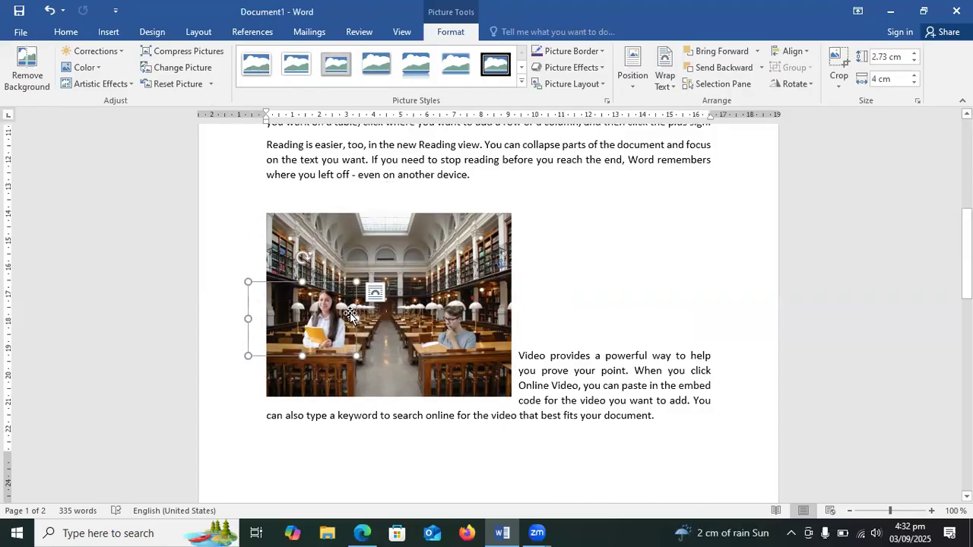
- Move the young man's cut-out slightly up and left, and shift the library picture left past the text margin
left_click(443, 315)
mouse_move(443, 315)
left_mouse_down()
mouse_move(346, 311)
mouse_move(431, 308)
left_mouse_up()
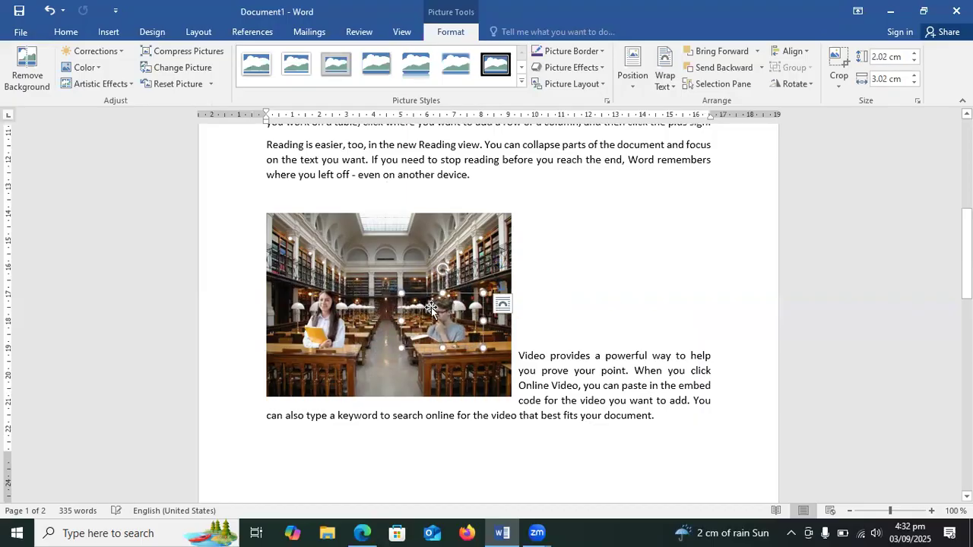
left_click(422, 258)
mouse_move(421, 258)
left_mouse_down()
mouse_move(391, 273)
mouse_move(409, 258)
left_mouse_up()
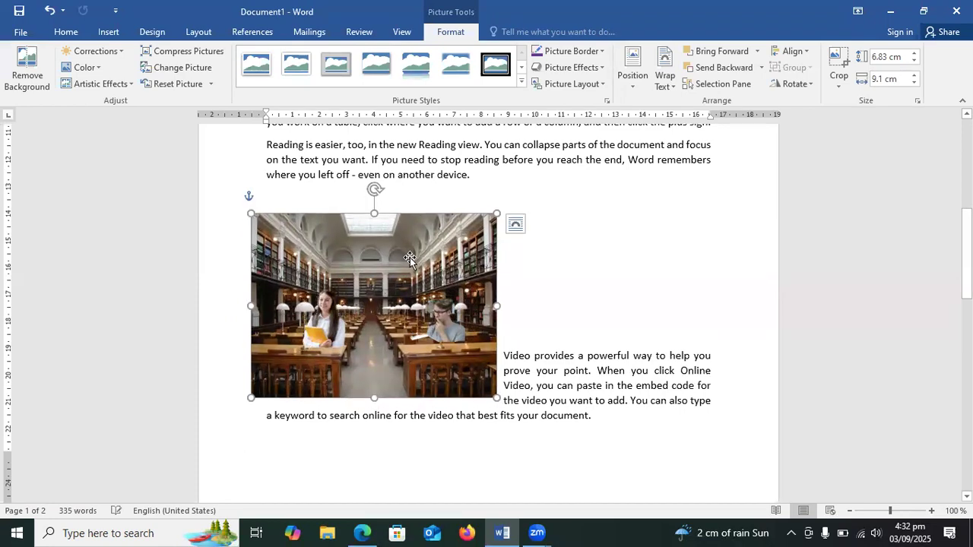
- Raise the female cut-out slightly and move the young man's cut-out a little right and down to sit behind the right desk
left_click(325, 307)
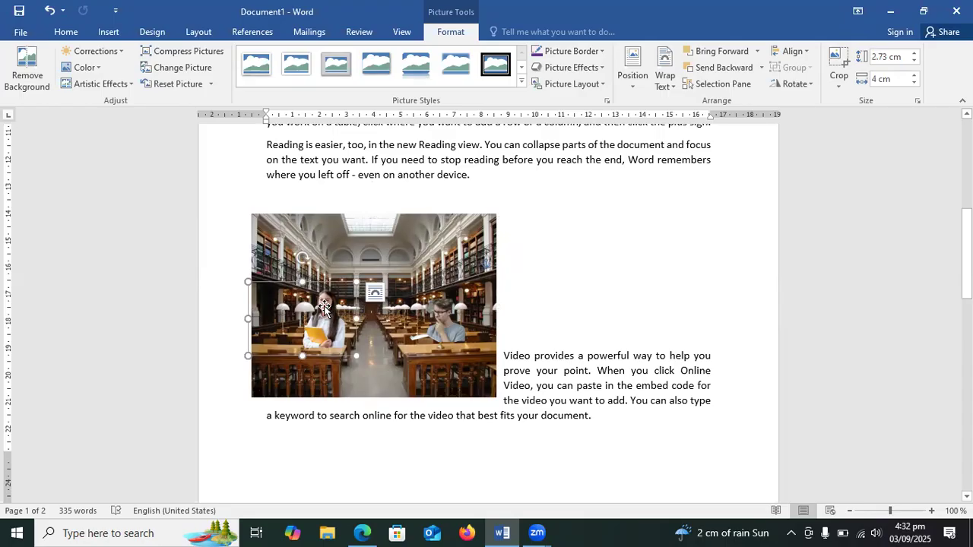
left_click_drag(324, 307, 323, 302)
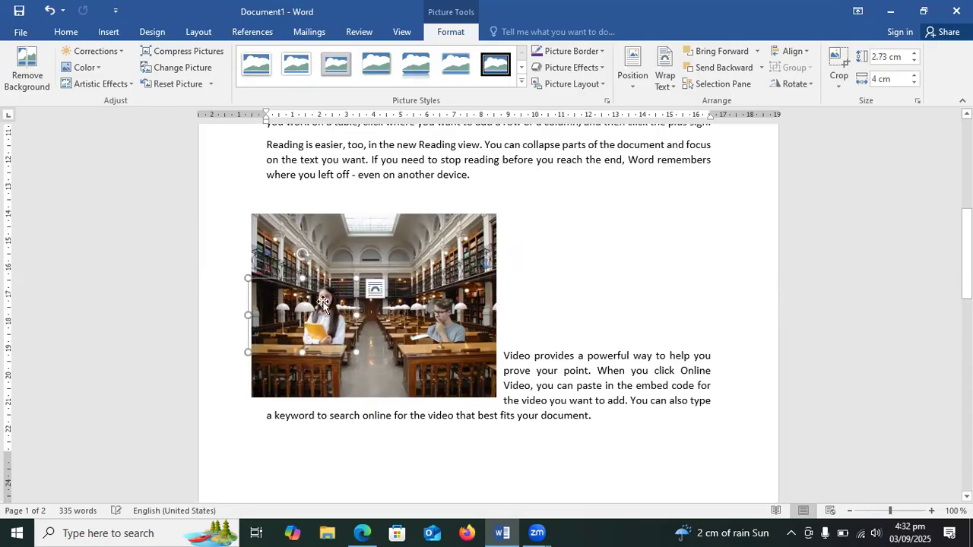
left_click(371, 365)
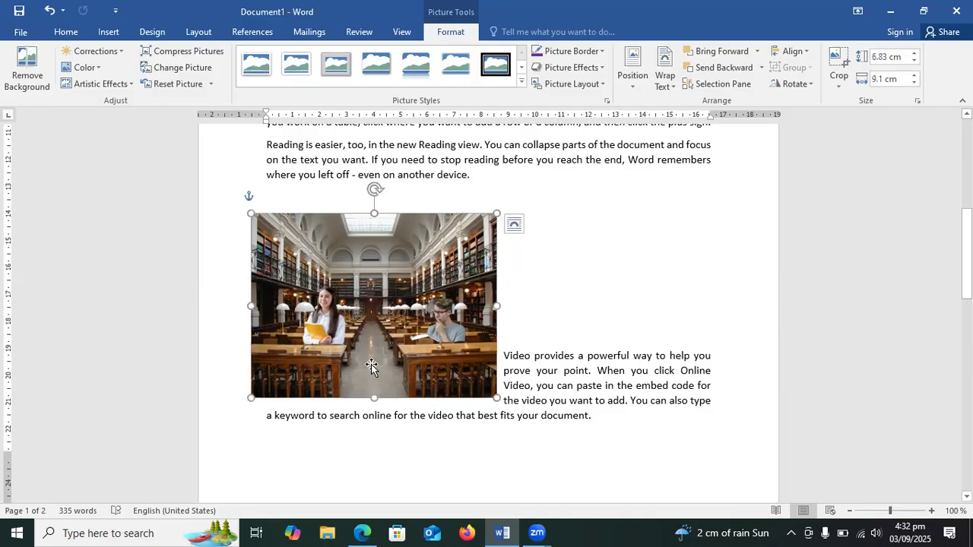
left_click(327, 313)
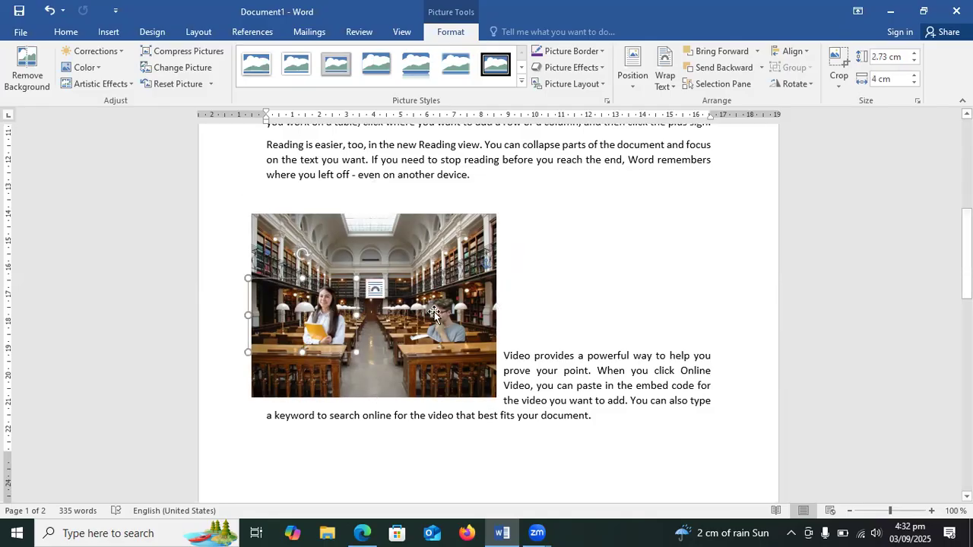
left_click_drag(434, 312, 441, 317)
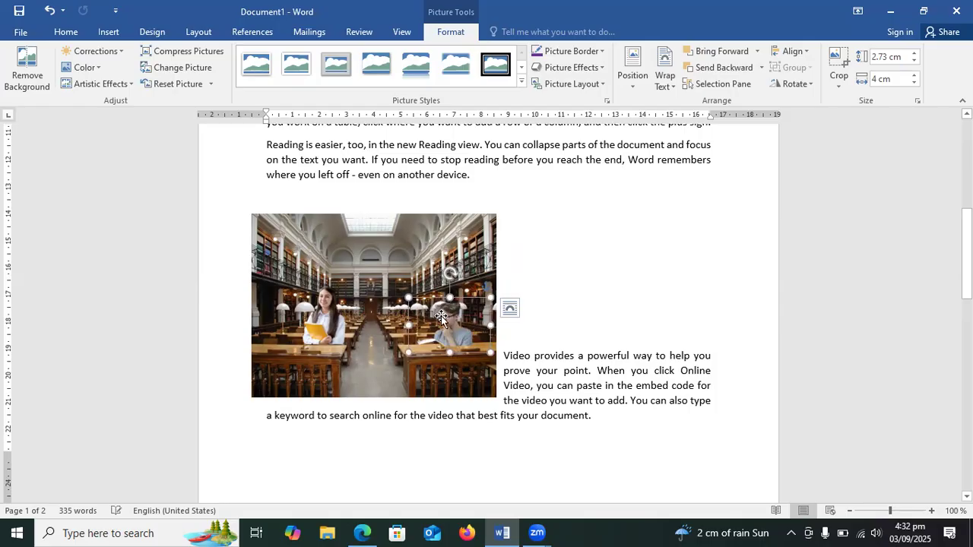
left_click_drag(419, 258, 420, 257)
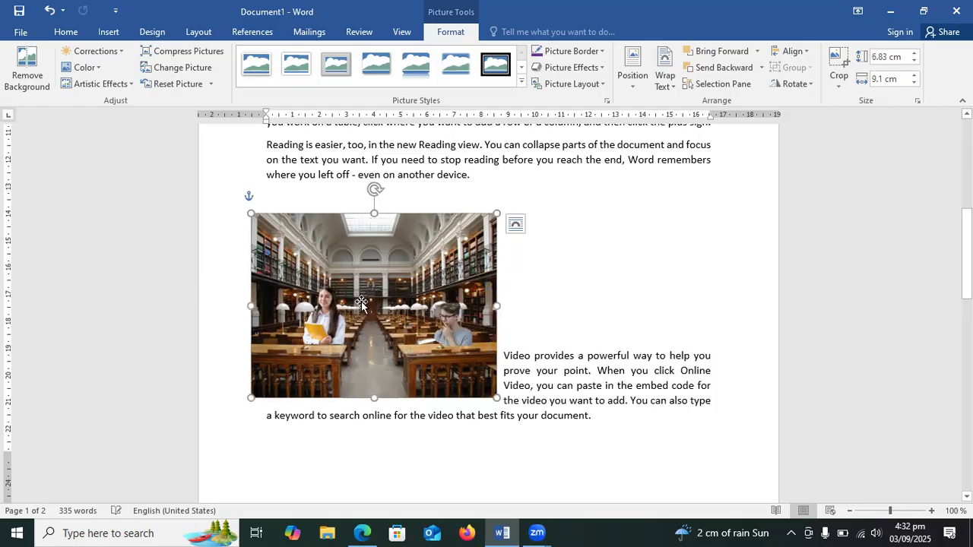
- Apply Tight text wrapping to the female student cut-out
right_click(323, 315)
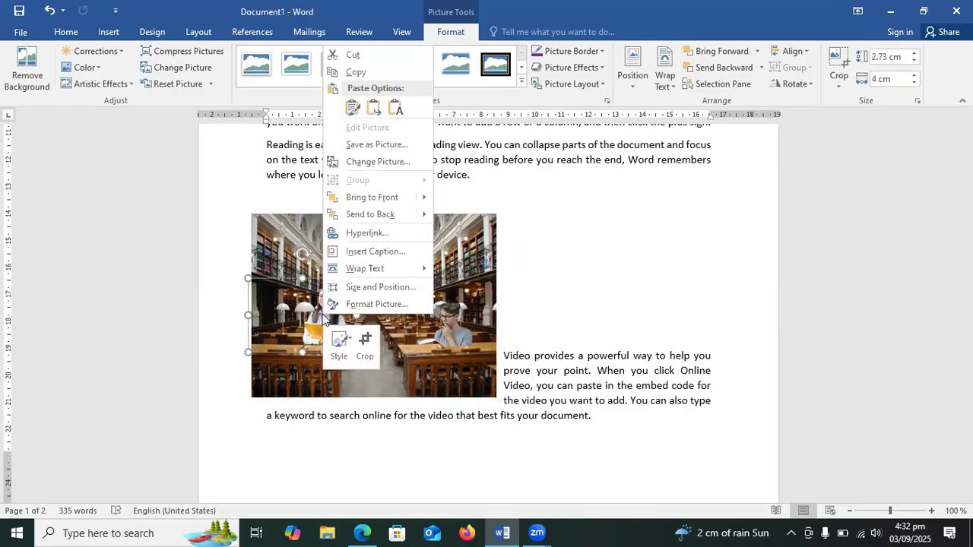
left_click(508, 286)
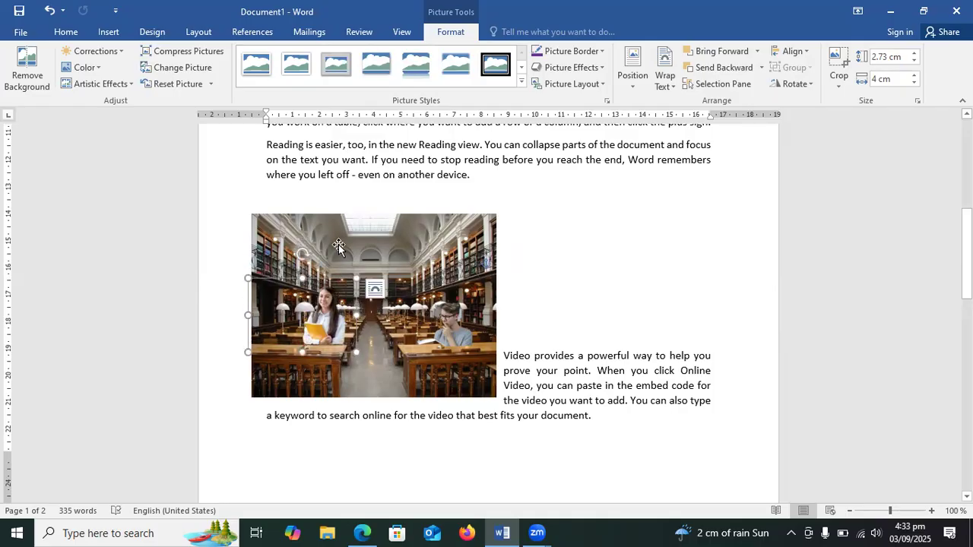
left_click(665, 79)
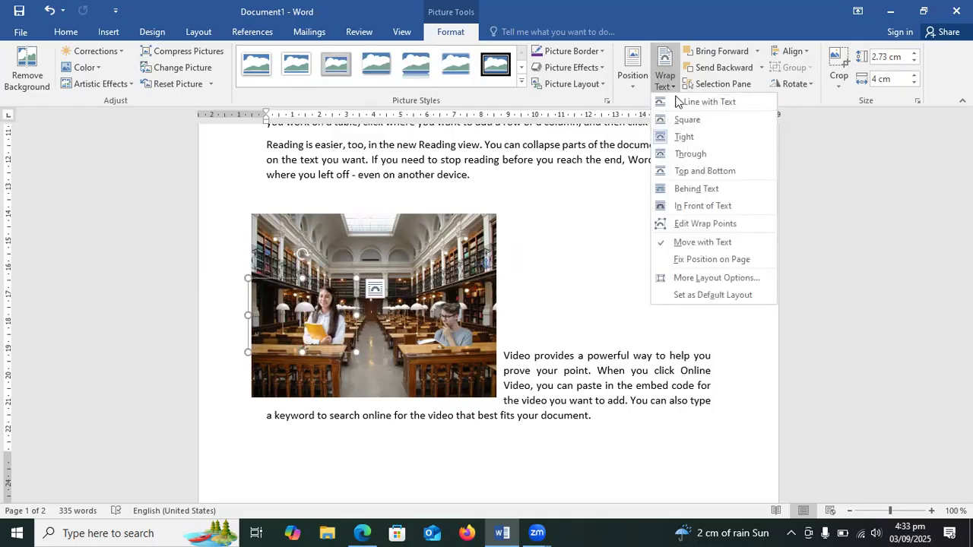
left_click(688, 139)
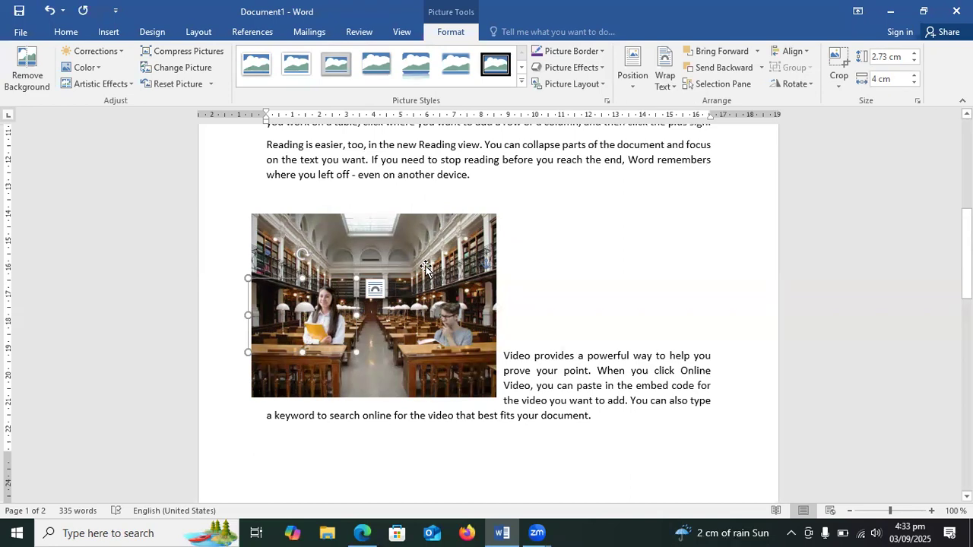
left_click(389, 278)
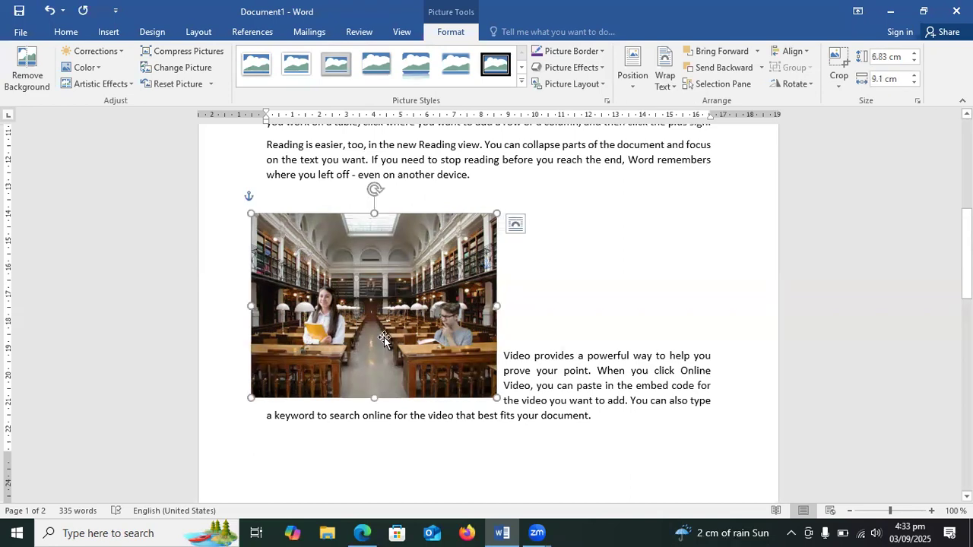
- Delete the word "Video" beginning the paragraph beside the library picture and push that paragraph onto the next page with blank lines
double_click(505, 355)
key("Delete")
key("Return")
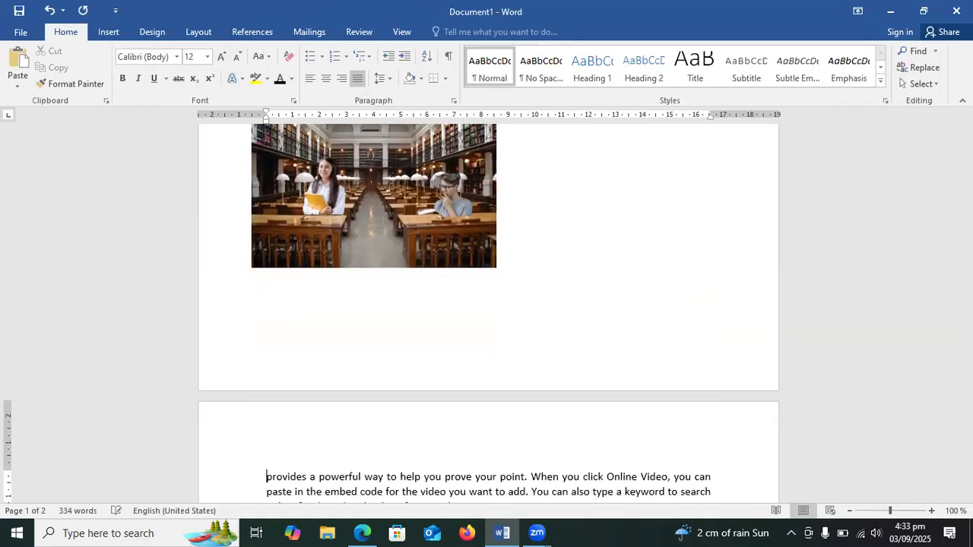
- Move the young man's cut-out slightly left, and nudge the library picture a little left and down
left_click(463, 180)
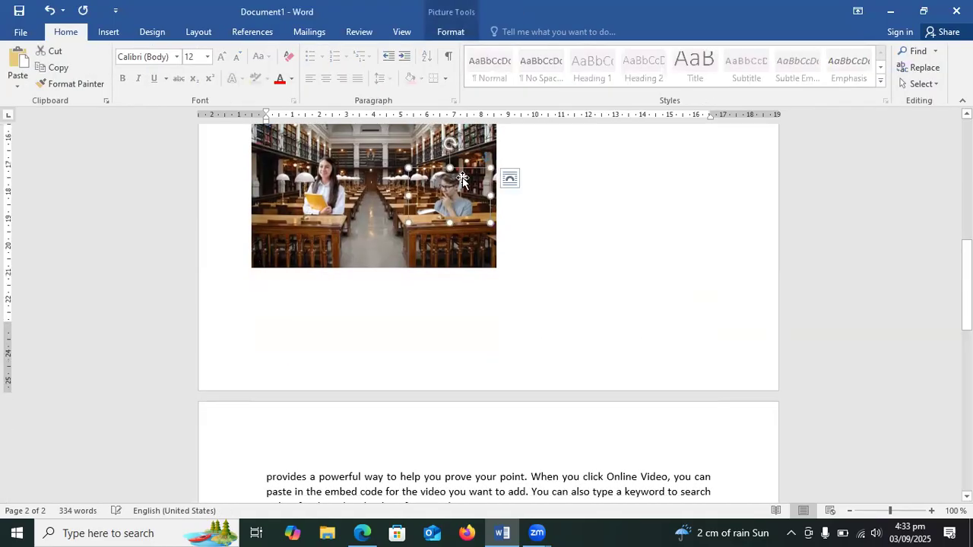
mouse_move(462, 180)
left_mouse_down()
mouse_move(404, 175)
mouse_move(454, 178)
left_mouse_up()
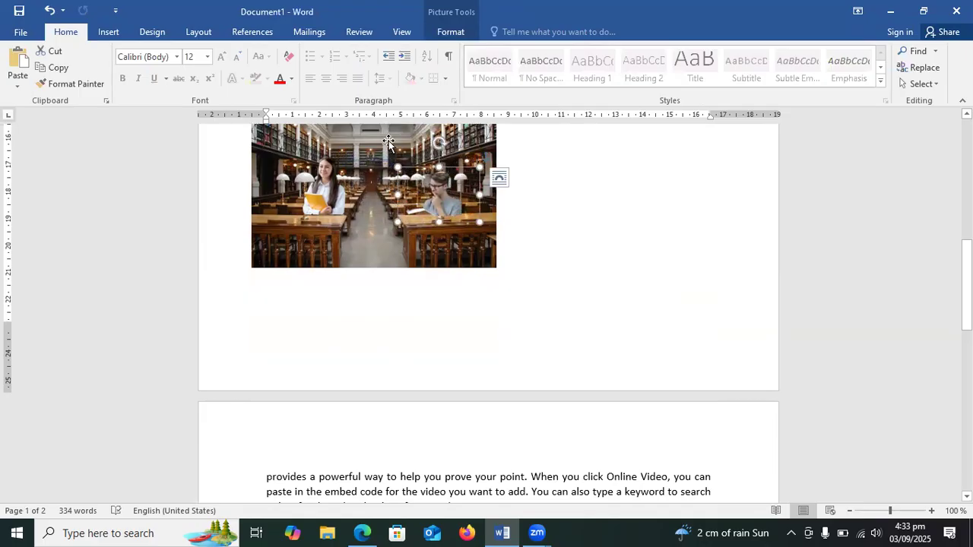
left_click(389, 141)
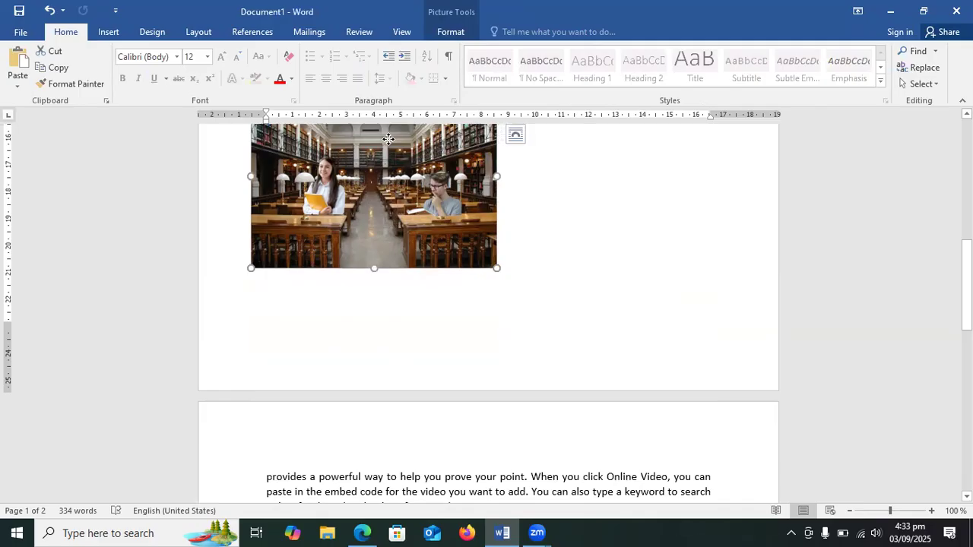
mouse_move(371, 184)
left_mouse_down()
mouse_move(333, 222)
mouse_move(369, 190)
left_mouse_up()
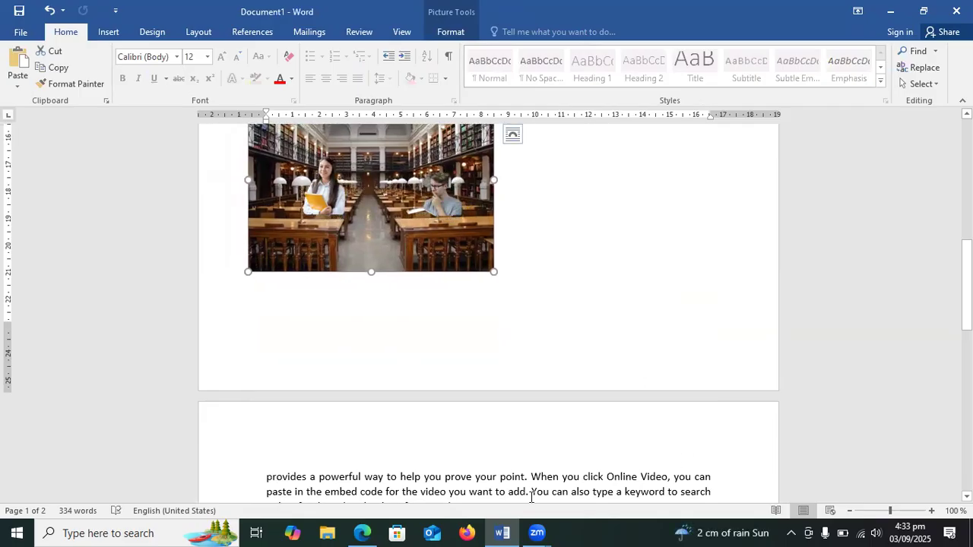
- Switch to the Zoom window
key("alt+Tab")
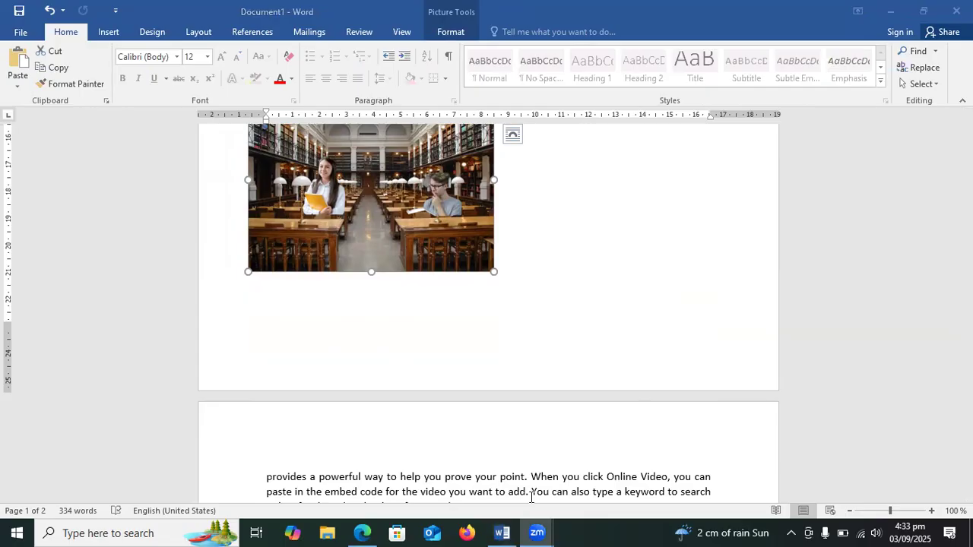
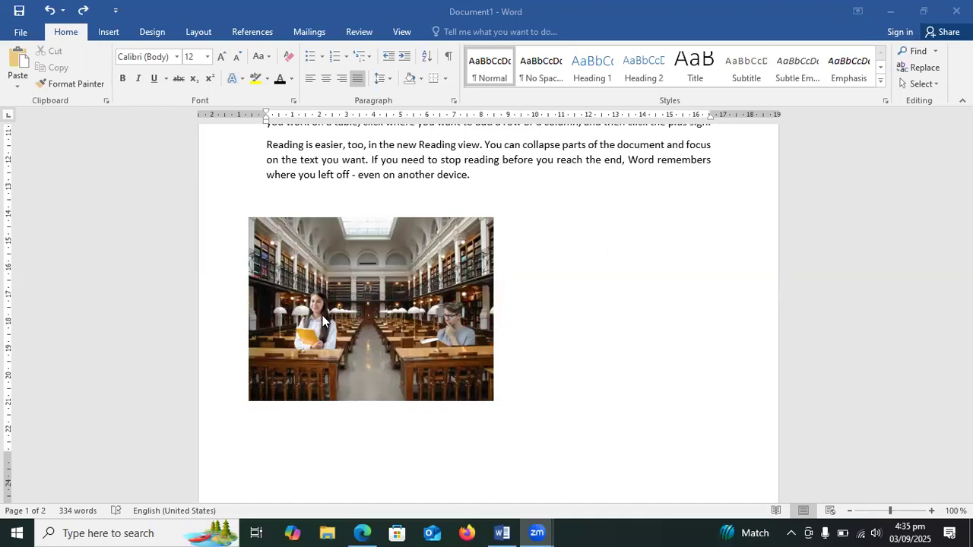
- Group the female student cut-out, the library picture and the young man's cut-out into one object
left_click(315, 297)
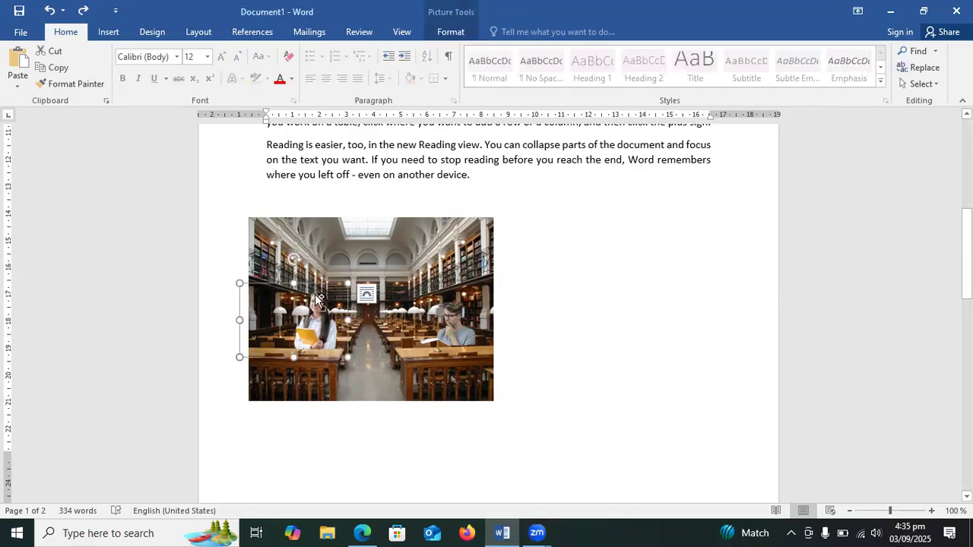
left_click(374, 313)
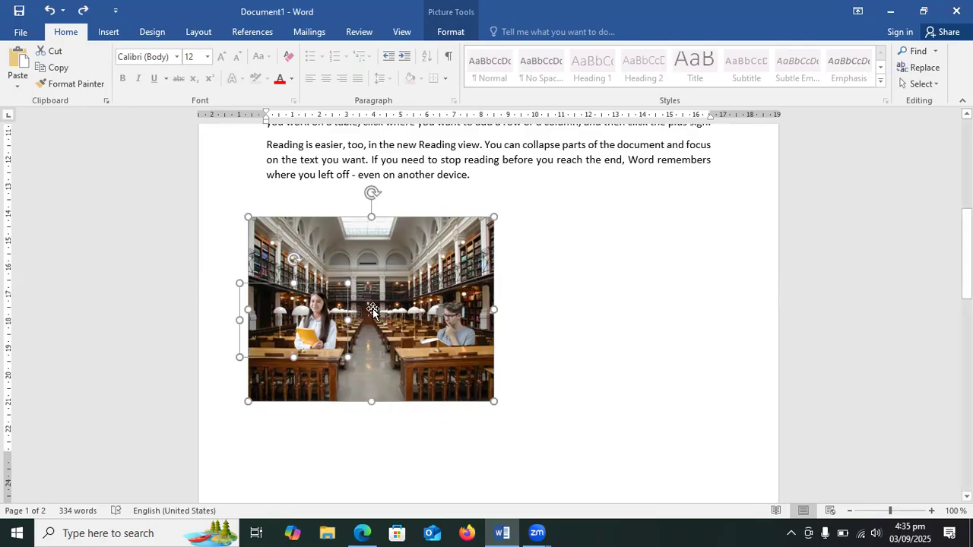
left_click(446, 317, "ctrl")
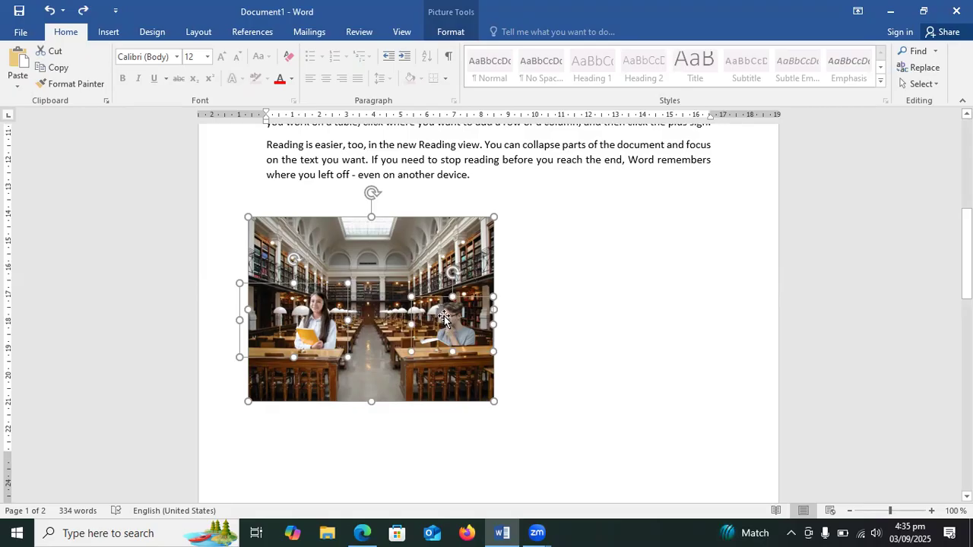
right_click(445, 318)
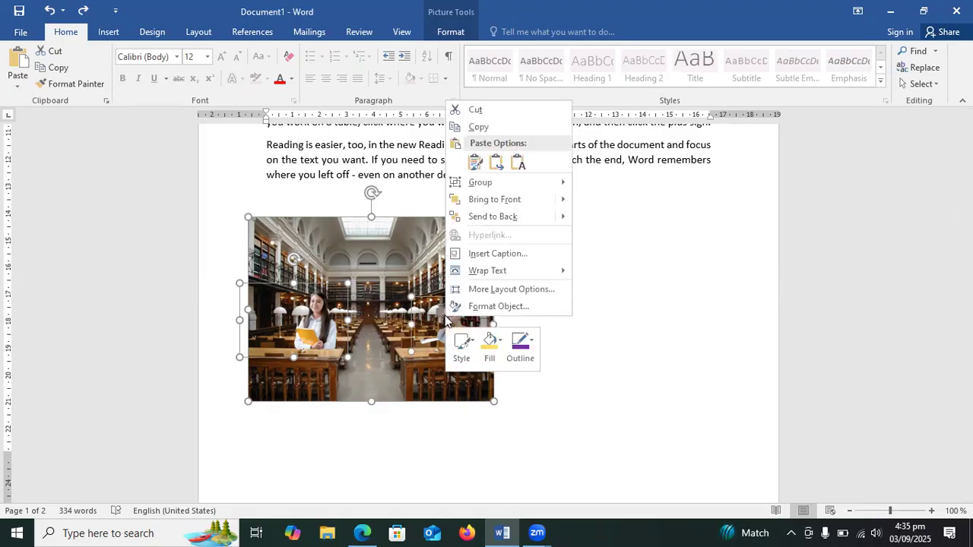
mouse_move(487, 185)
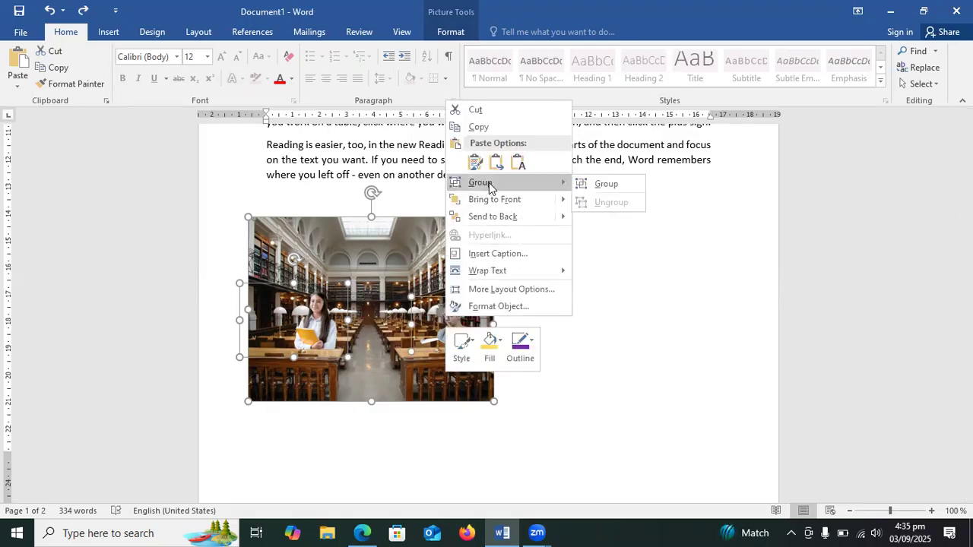
left_click(607, 185)
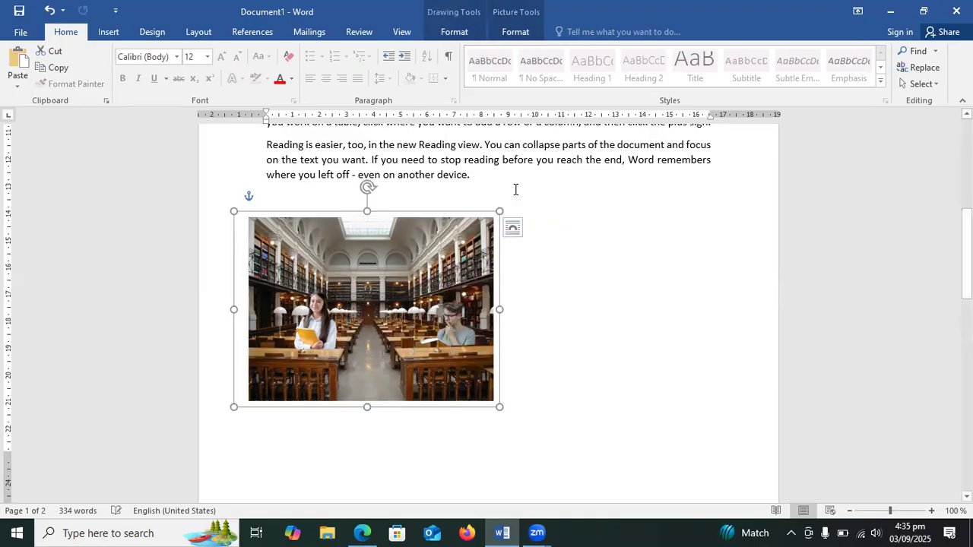
- Shrink the grouped library picture to about 6.32 × 8.73 cm and place it among the lower paragraphs with Tight text wrapping
left_click_drag(468, 212, 566, 221)
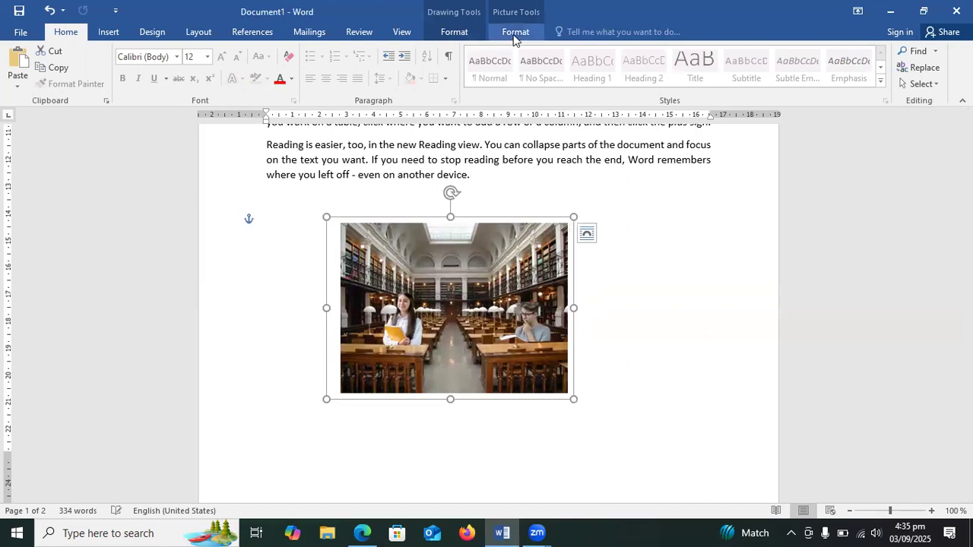
left_click(516, 33)
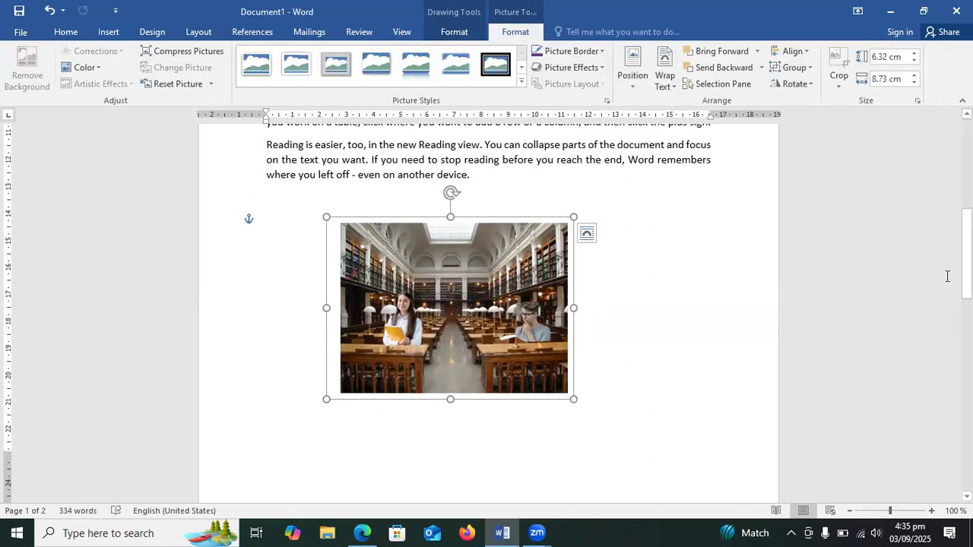
left_click(665, 77)
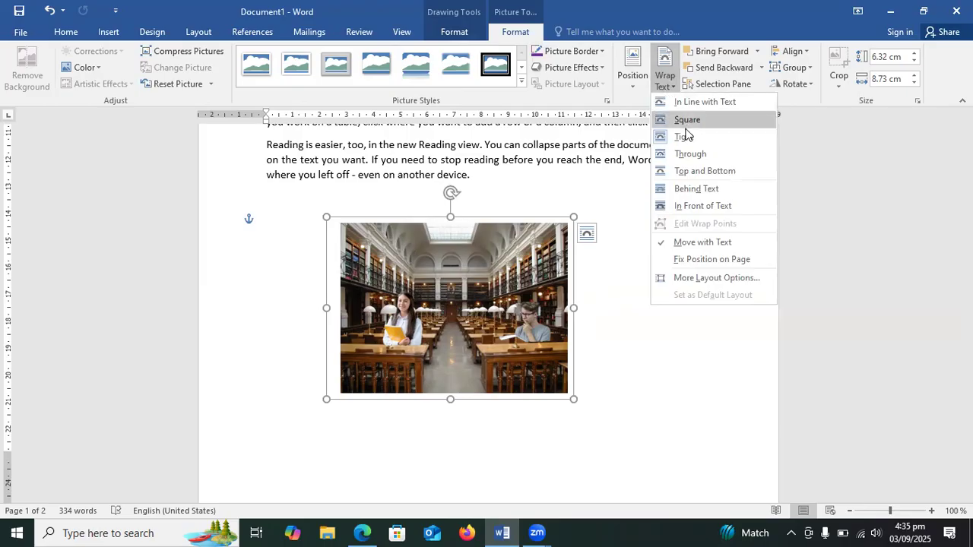
left_click(685, 137)
left_click_drag(967, 266, 875, 265)
left_click_drag(545, 290, 564, 139)
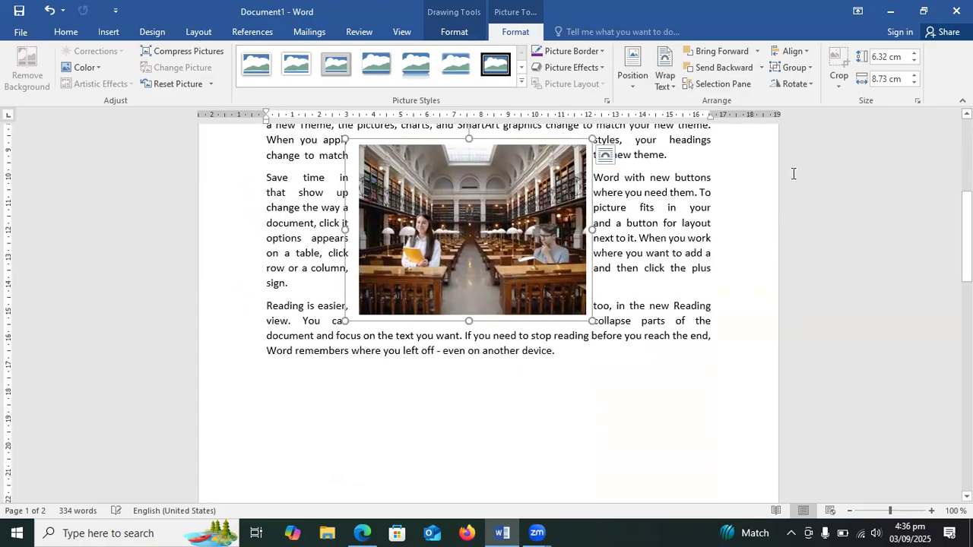
- Delete the blank lines before the paragraph starting "provides a powerful way" so it directly follows the Reading view paragraph
left_click_drag(966, 229, 967, 335)
left_click(265, 326)
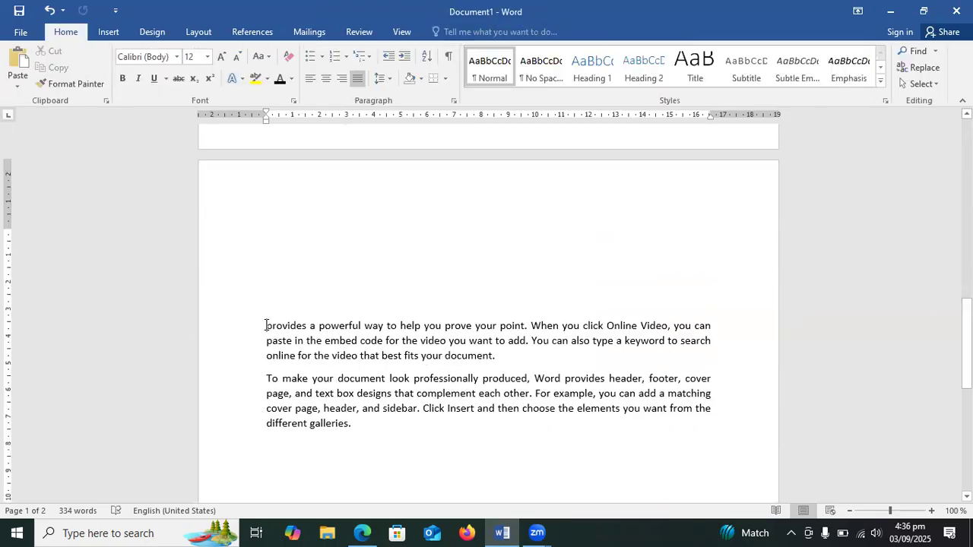
key("BackSpace")
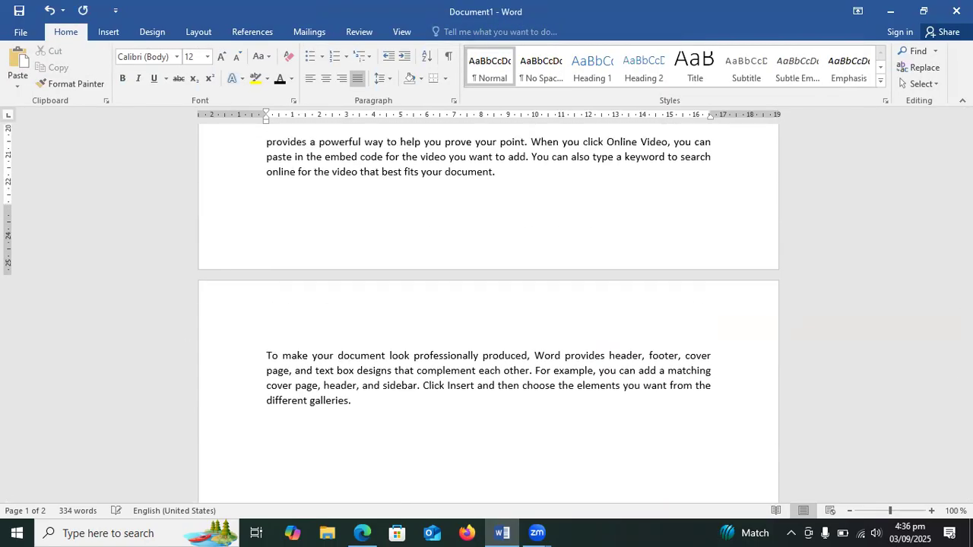
key("BackSpace")
left_click_drag(967, 337, 967, 293)
key("BackSpace")
key("BackSpace")
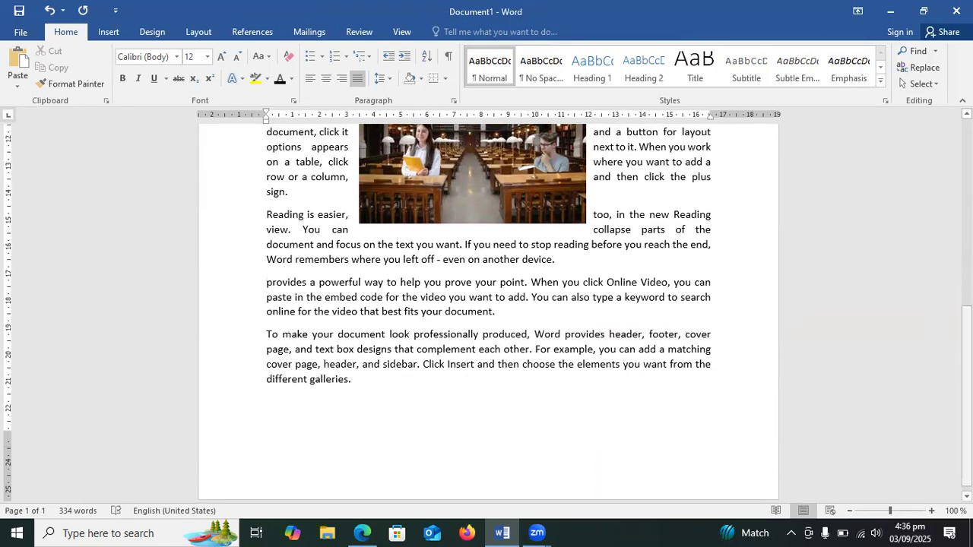
- Apply Tight text wrapping to the group of three overlapping circles
scroll(486, 312, "up", 5)
scroll(487, 312, "up", 3)
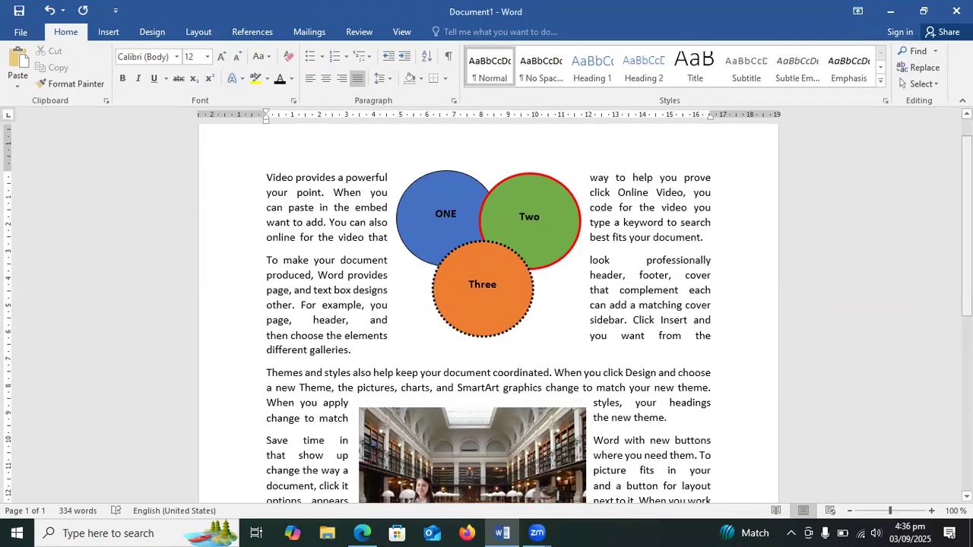
left_click(549, 277)
left_click(543, 178)
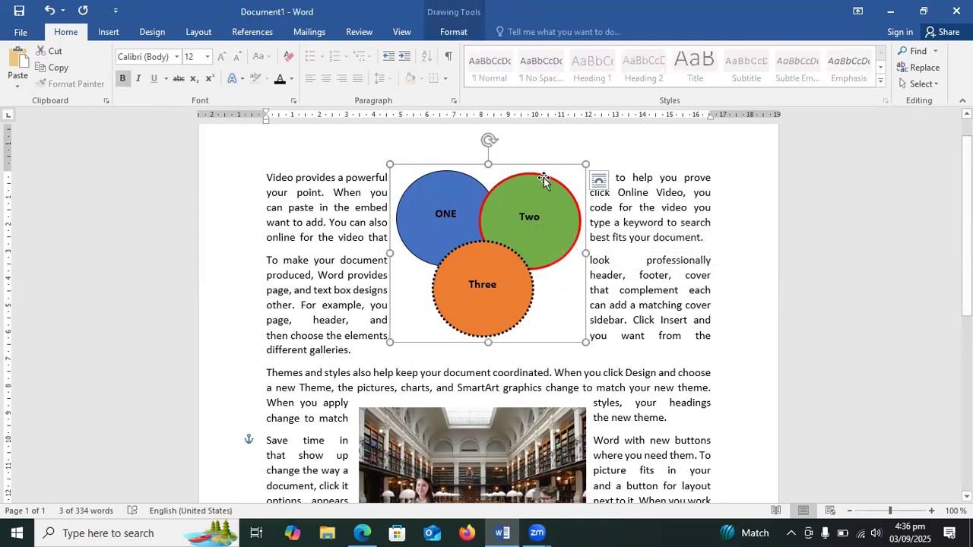
left_click(455, 32)
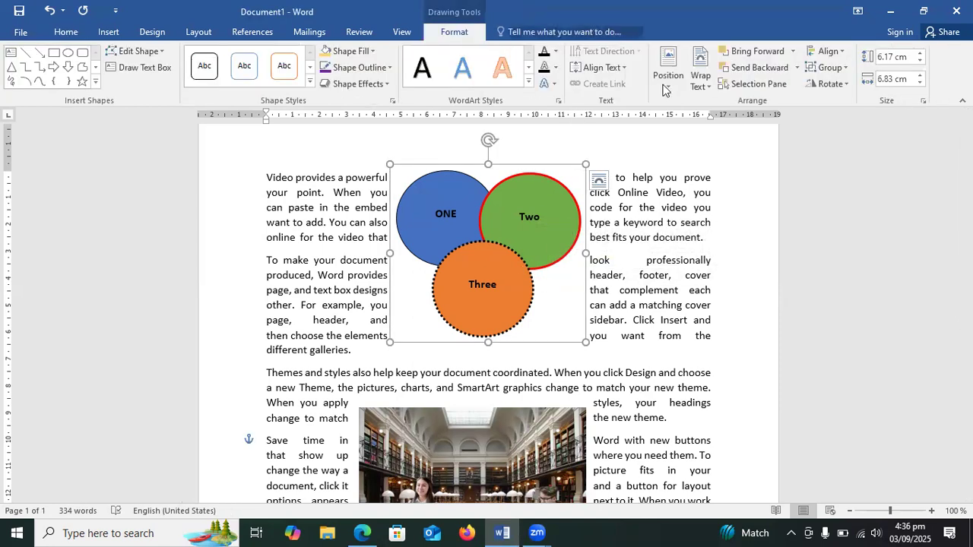
left_click(700, 89)
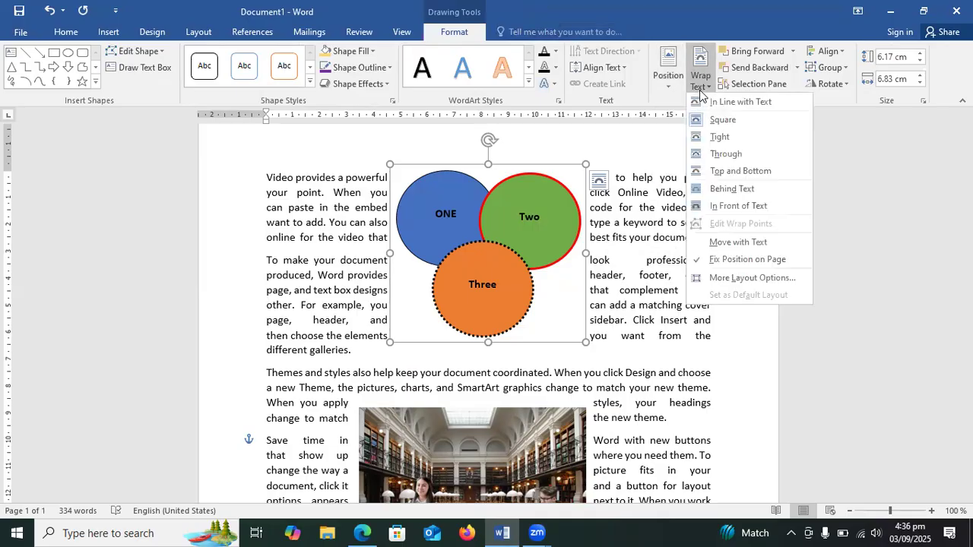
left_click(725, 136)
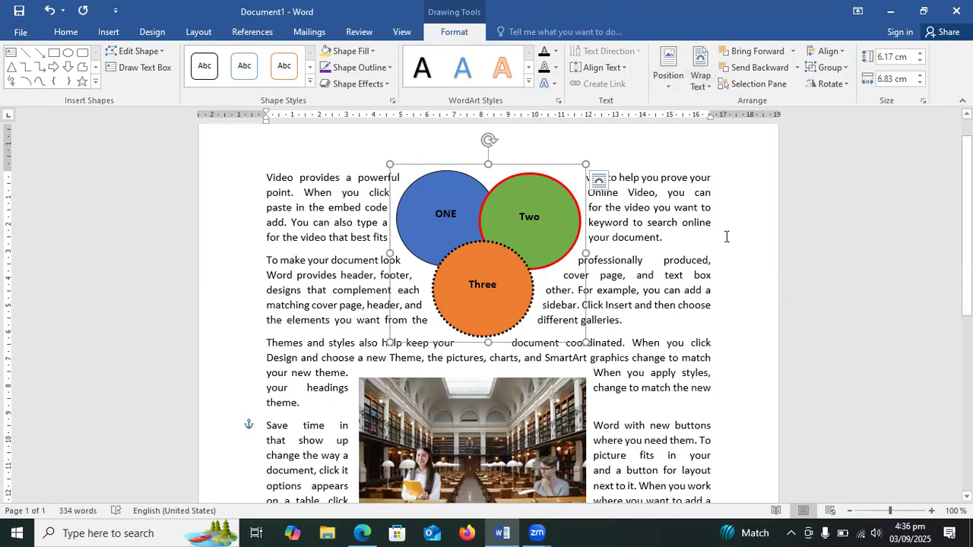
left_click(726, 236)
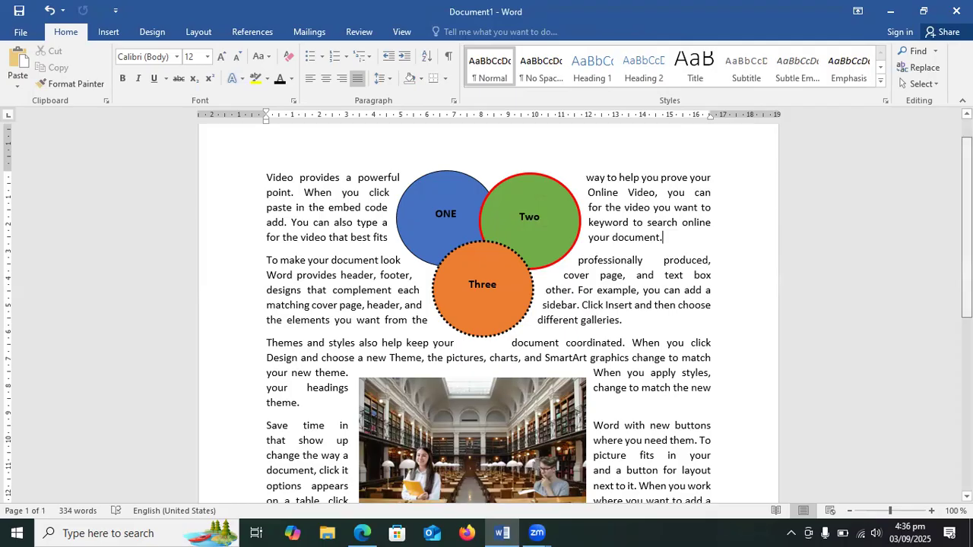
- Move the grouped library picture slightly right and down, just below the Themes paragraph
scroll(488, 320, "down", 2)
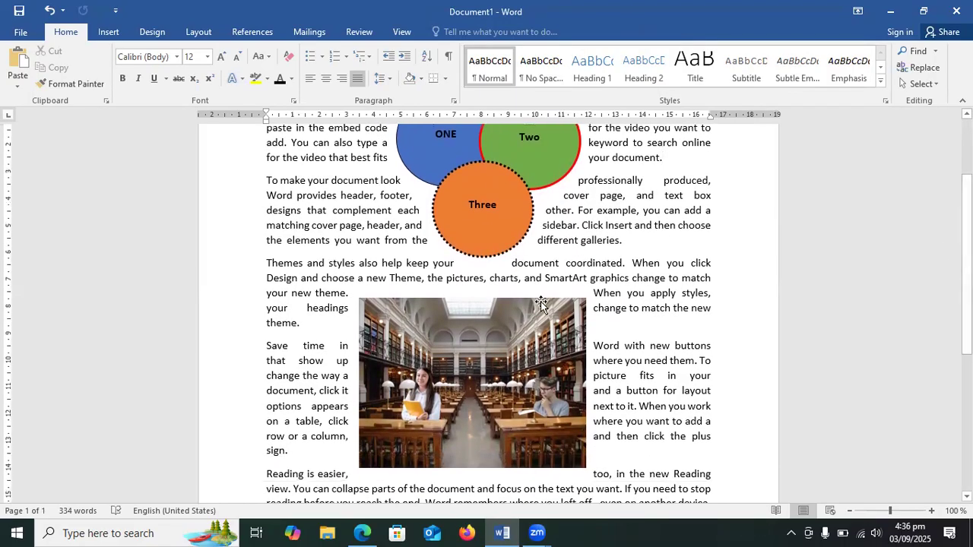
left_click_drag(528, 302, 543, 315)
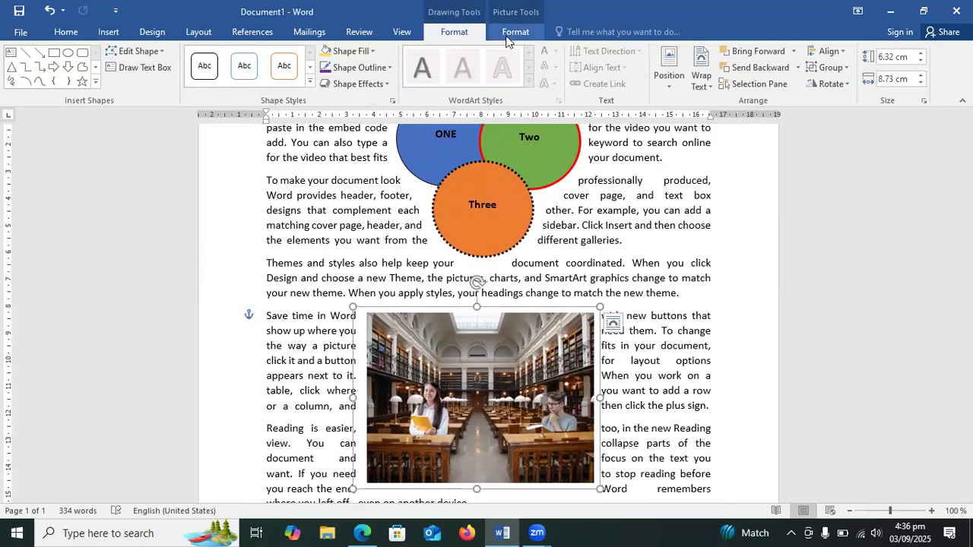
- Preview recolor variations and predefined picture styles on the grouped library picture without applying any
left_click(507, 36)
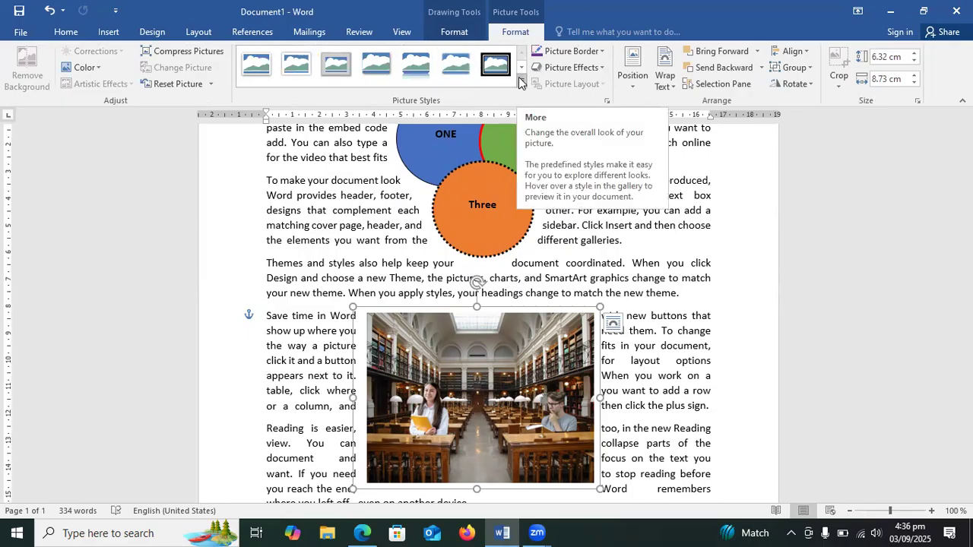
left_click(93, 70)
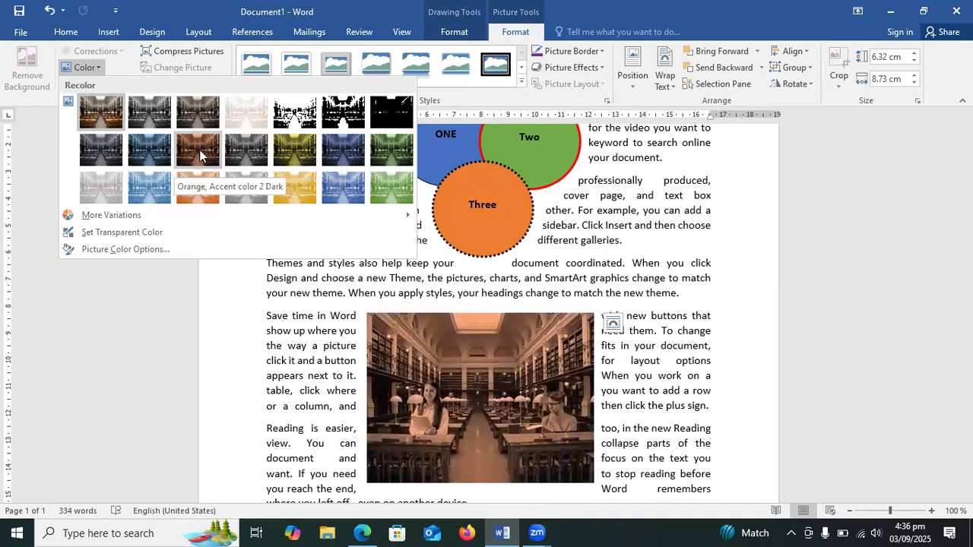
left_click(243, 275)
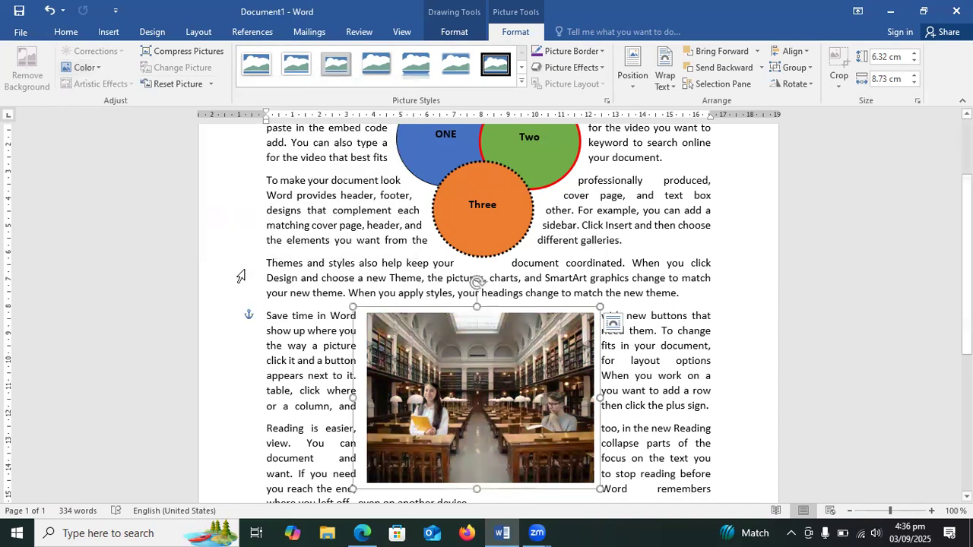
left_click(522, 85)
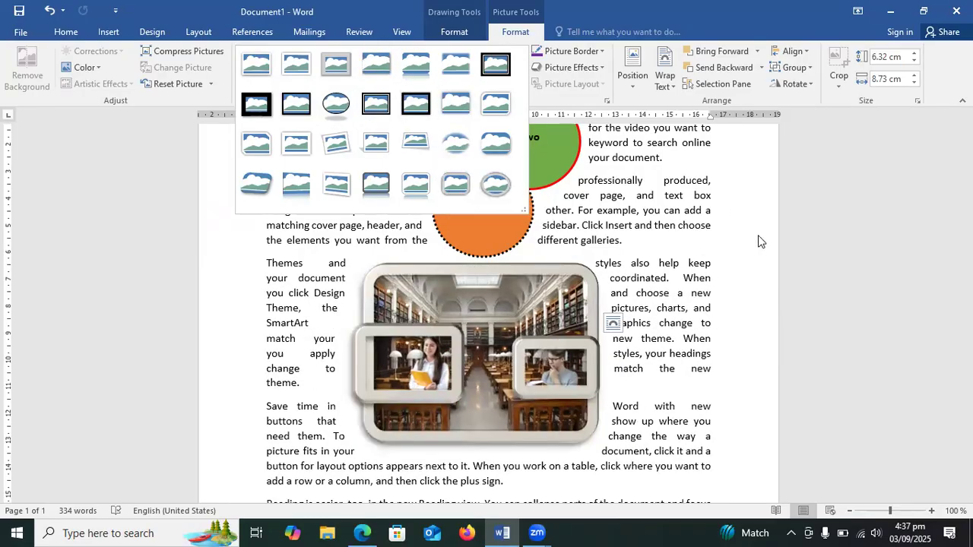
key("Escape")
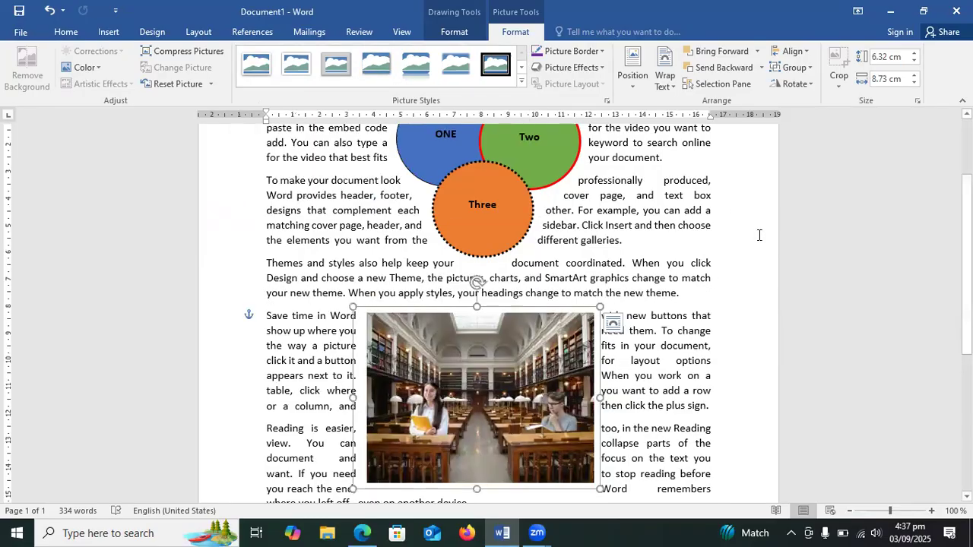
- Give the grouped library picture a standard green border
left_click(601, 50)
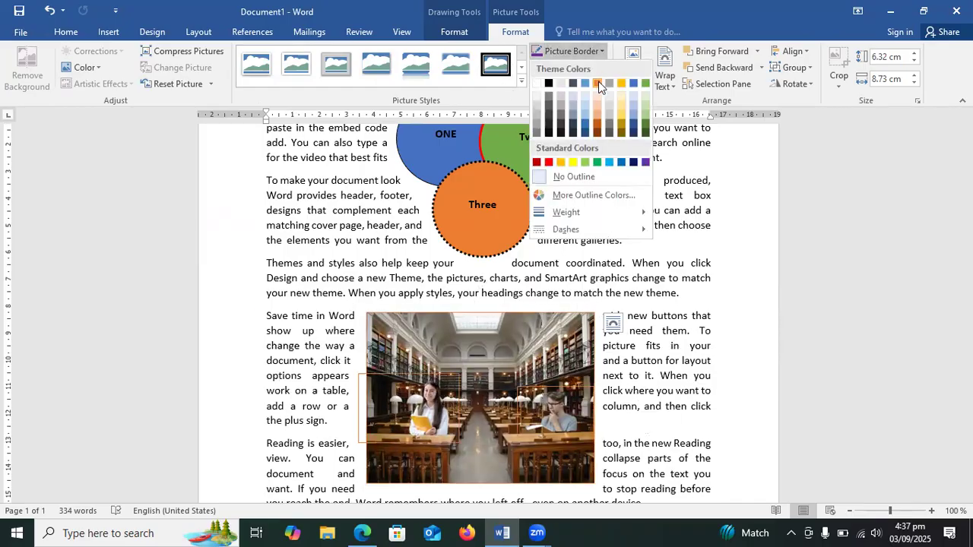
left_click(599, 161)
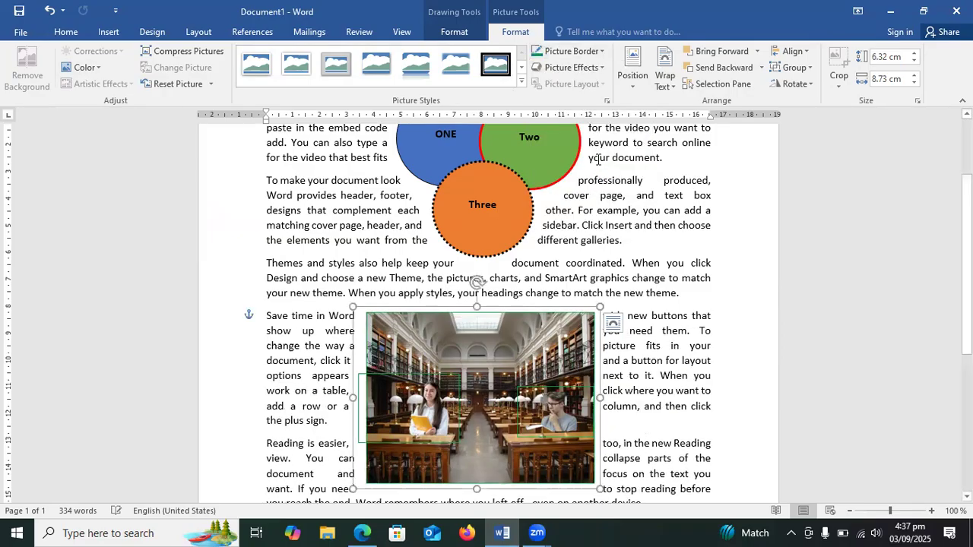
- Apply the largest orange glow variation to the grouped library picture
left_click(602, 69)
mouse_move(589, 134)
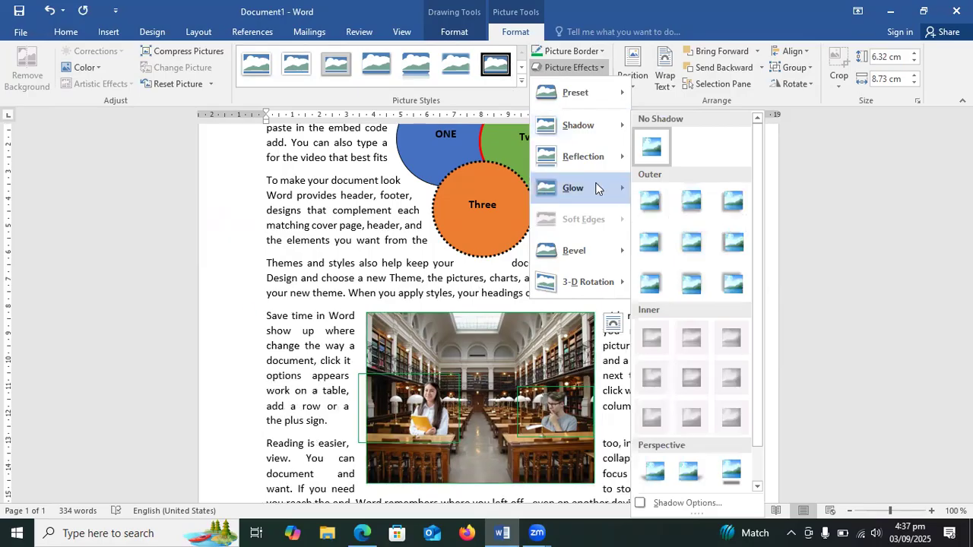
mouse_move(593, 198)
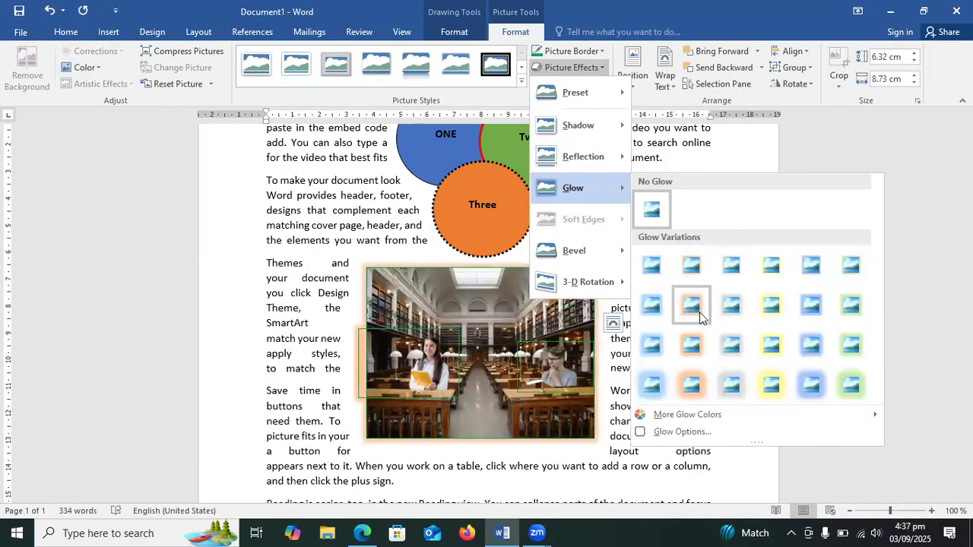
left_click(700, 386)
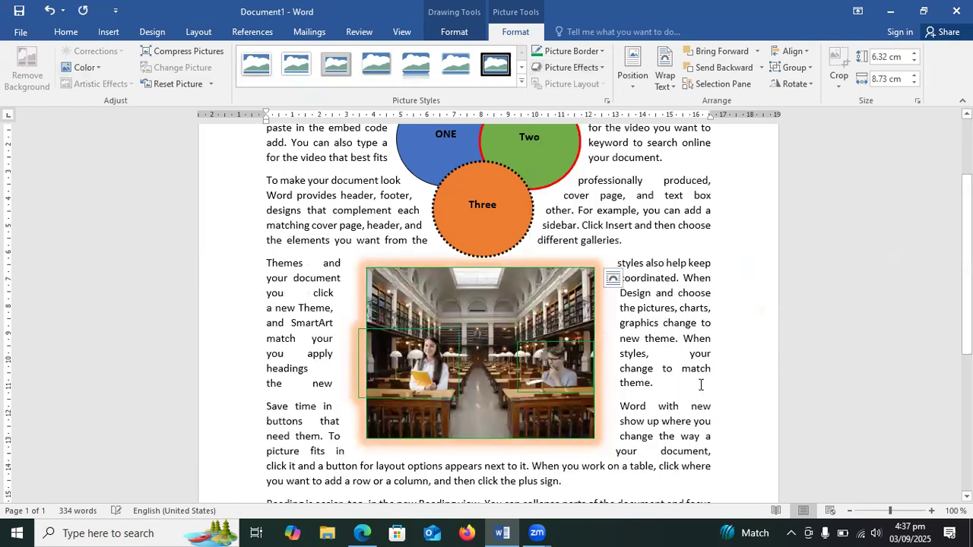
- Remove the green outline from the grouped library picture
left_click(582, 344)
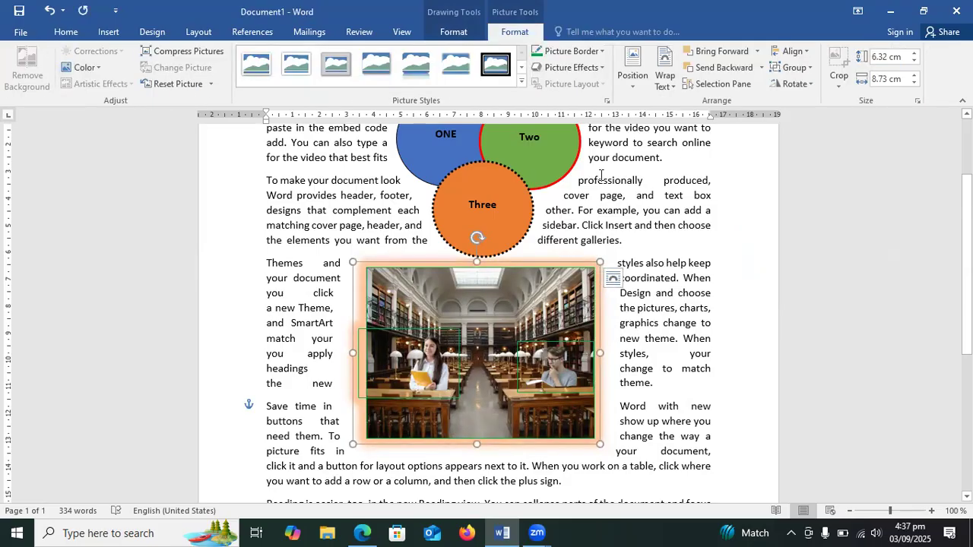
left_click(602, 51)
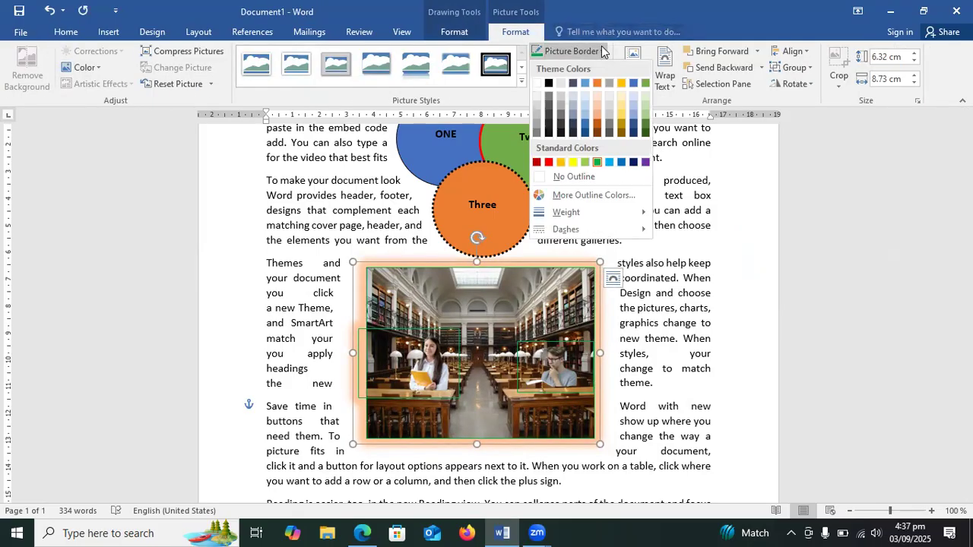
left_click(562, 177)
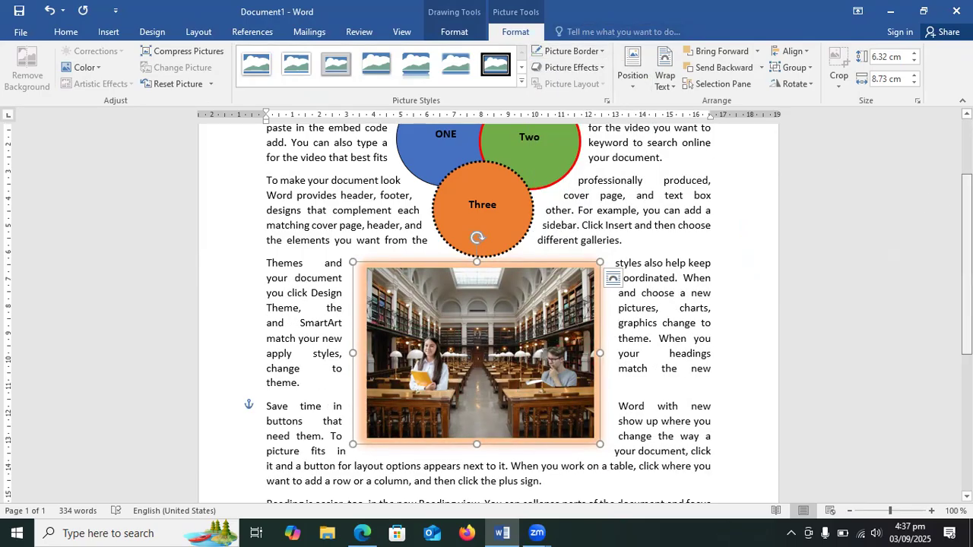
- Position the grouped library picture at the middle centre of the page and set its text wrapping to Tight
scroll(968, 225, "down", 1)
left_click(634, 89)
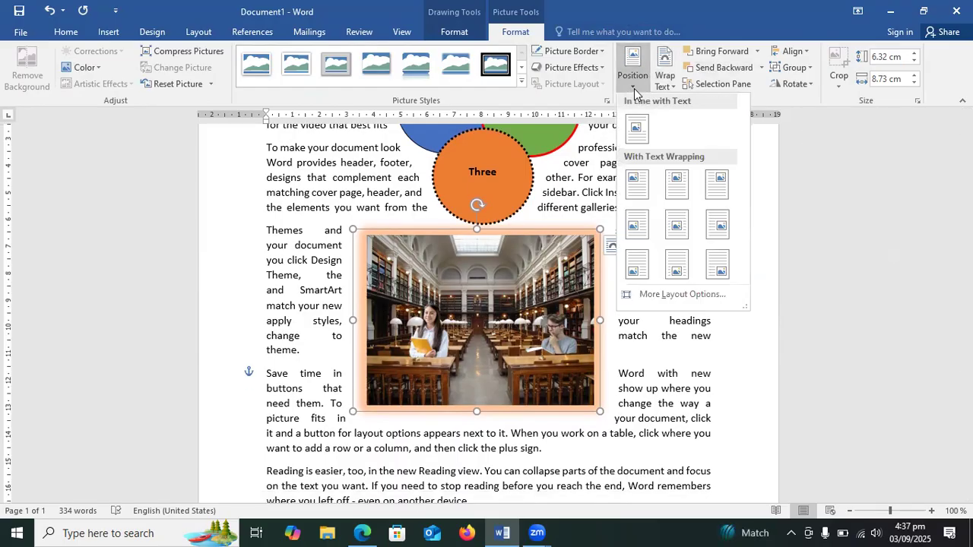
left_click(681, 239)
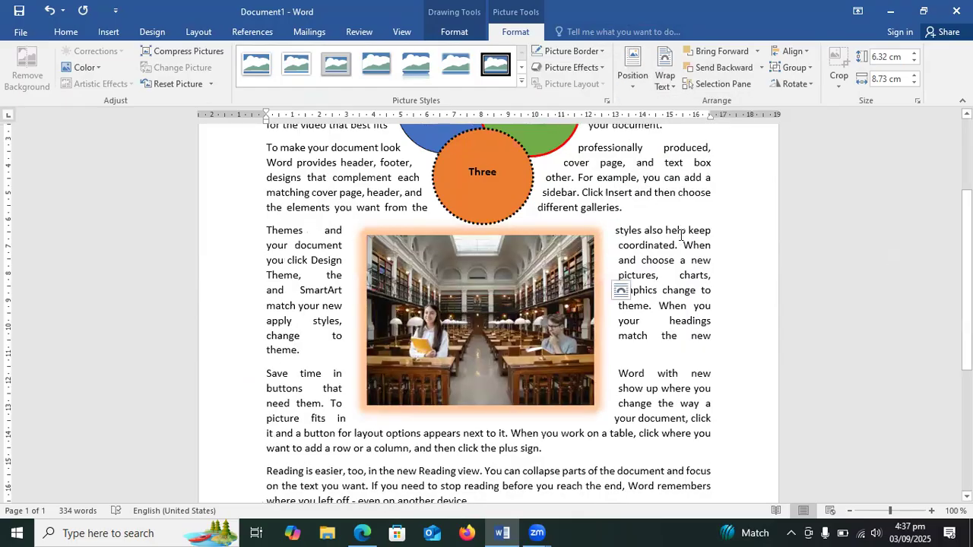
left_click(667, 89)
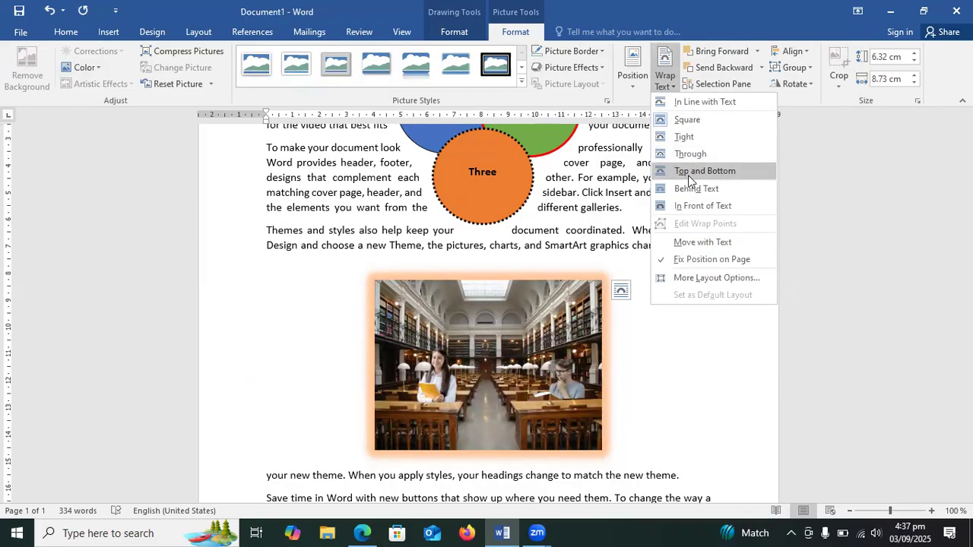
left_click(689, 133)
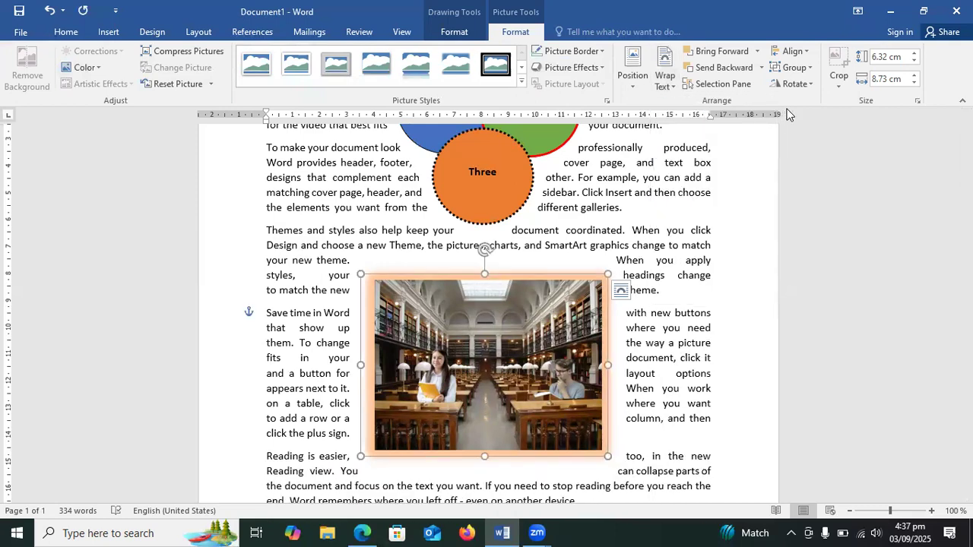
- Try rotating the grouped library picture left by 90° and undo the rotation
left_click(805, 67)
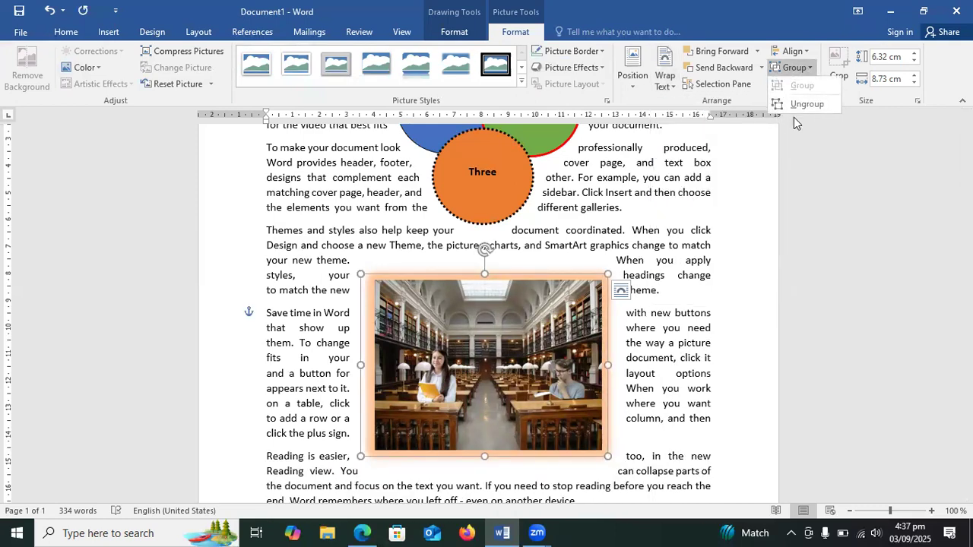
left_click(773, 155)
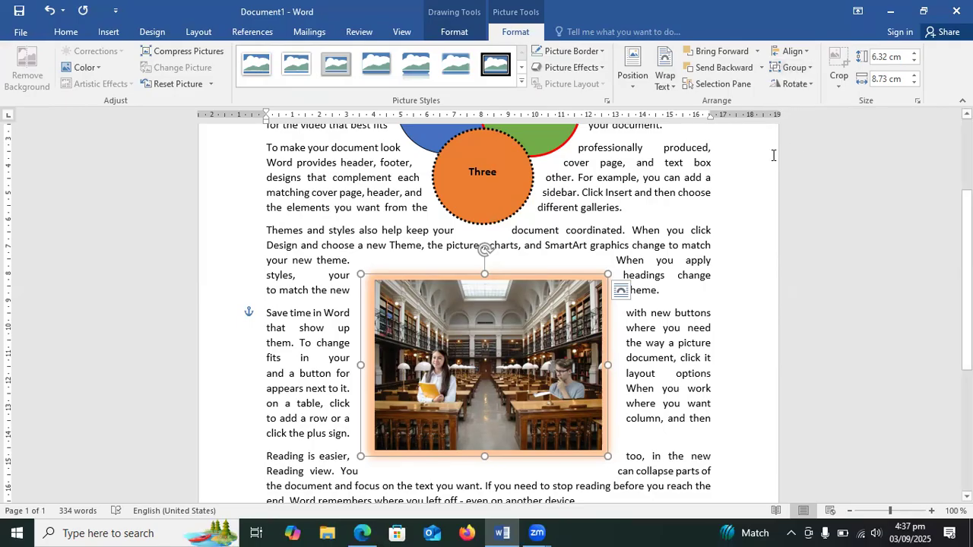
left_click(804, 85)
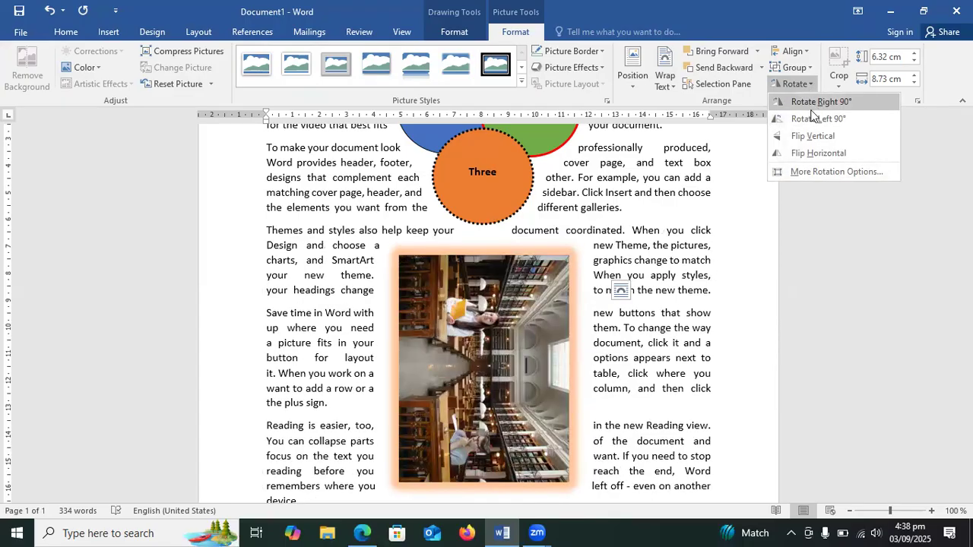
left_click(811, 119)
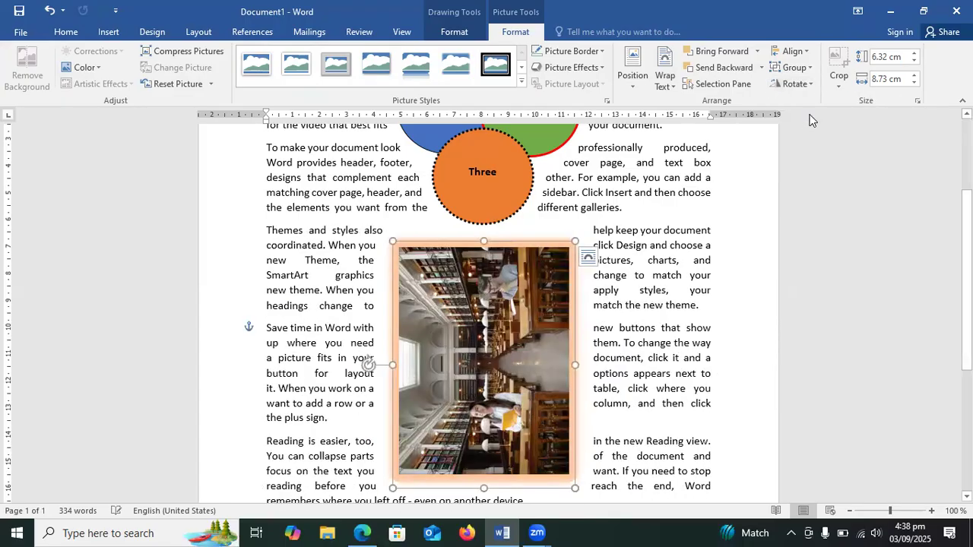
key("ctrl+z")
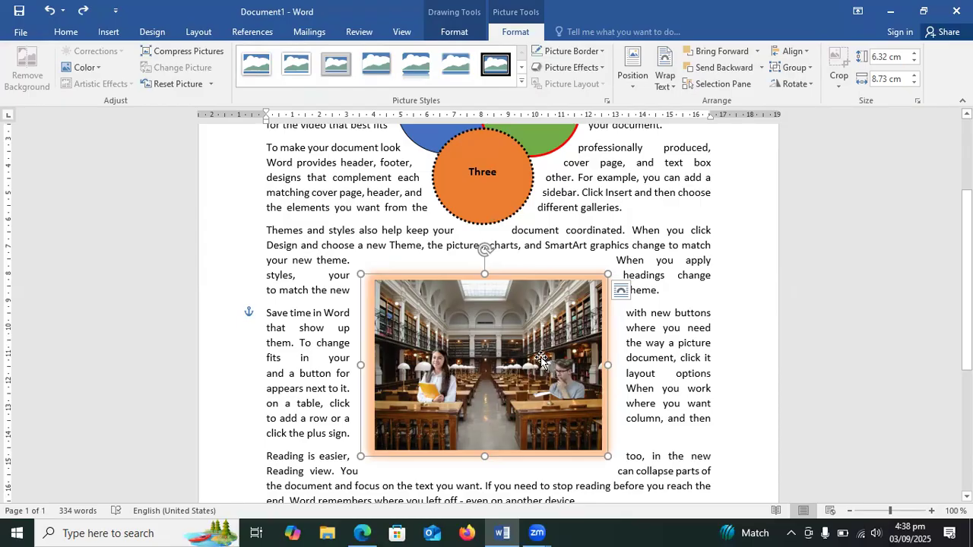
- Flip the grouped library picture horizontally and deselect it
left_click(792, 83)
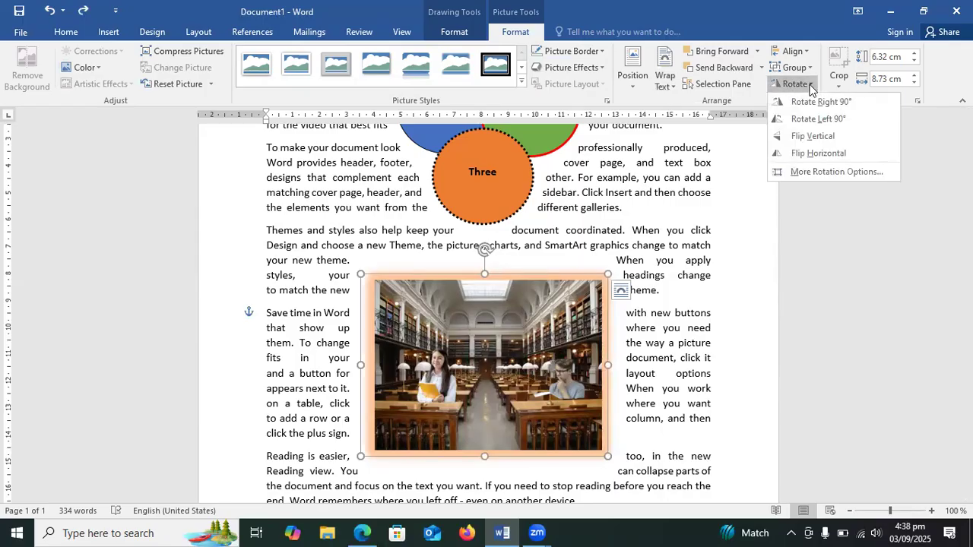
left_click(812, 153)
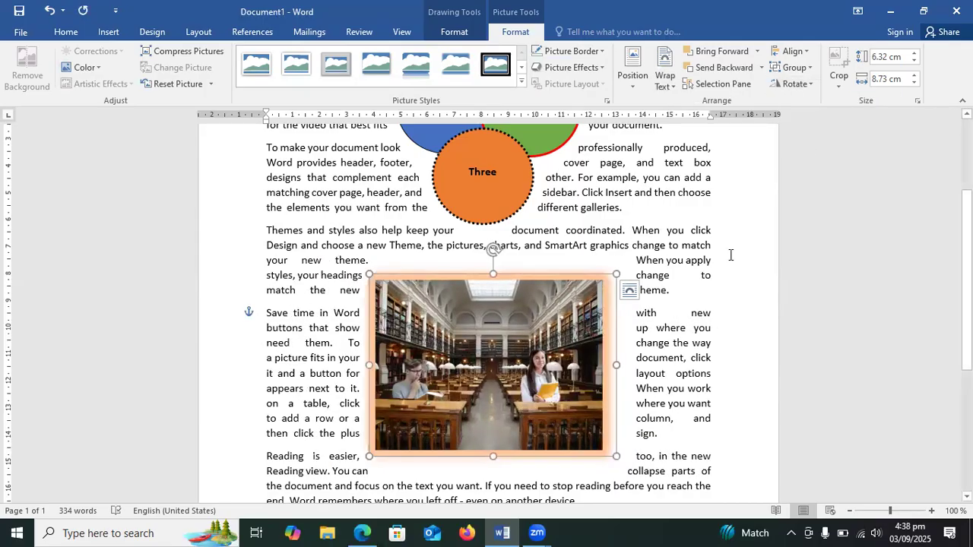
left_click(720, 284)
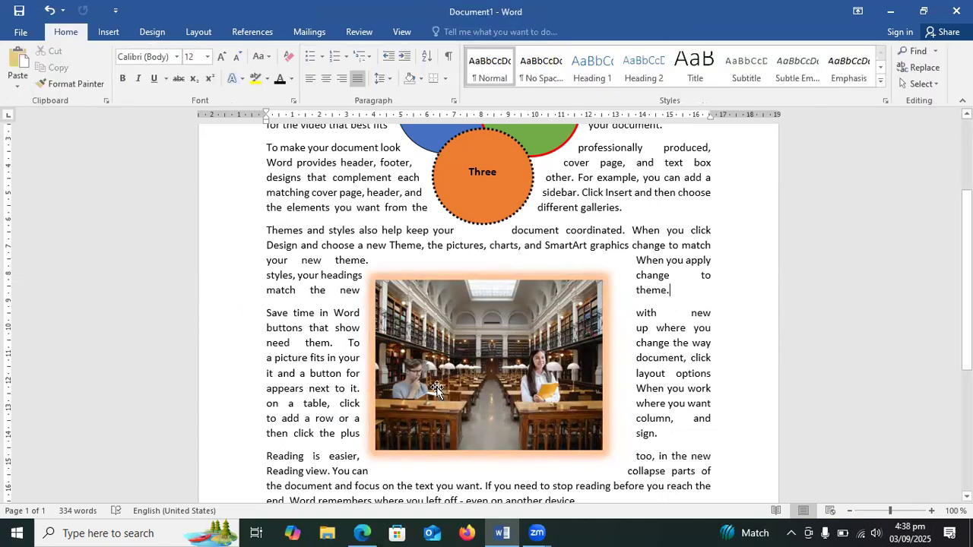
- Flip the library picture horizontally once more to restore its original orientation
left_click(589, 275)
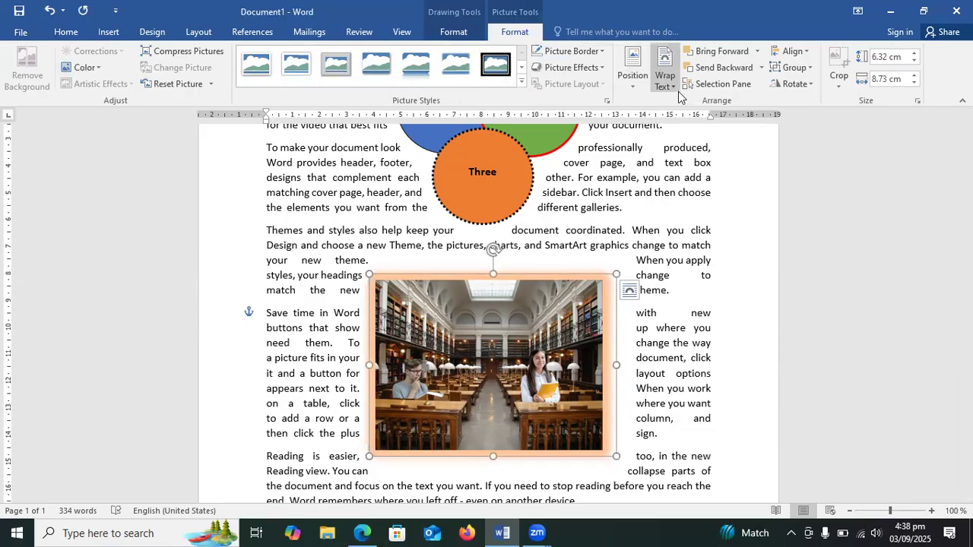
left_click(673, 92)
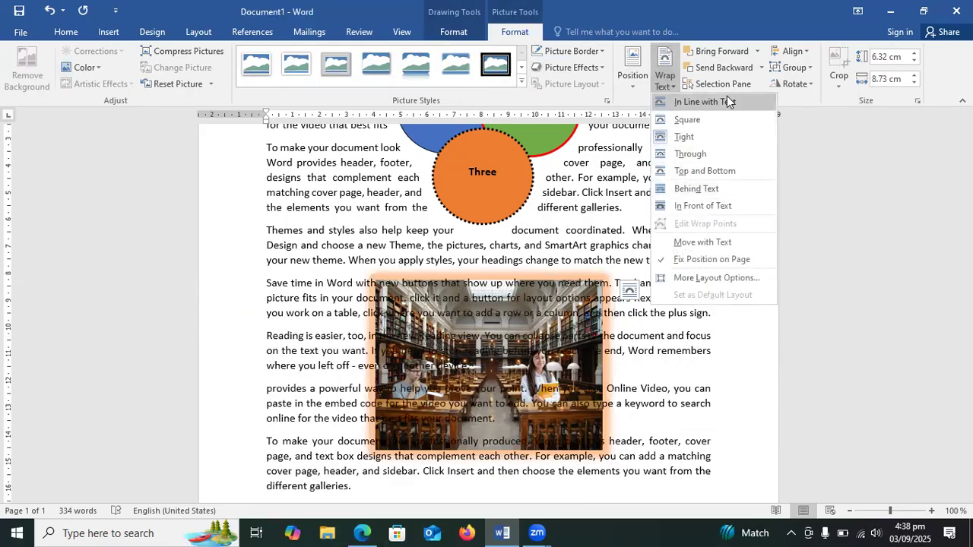
left_click(795, 83)
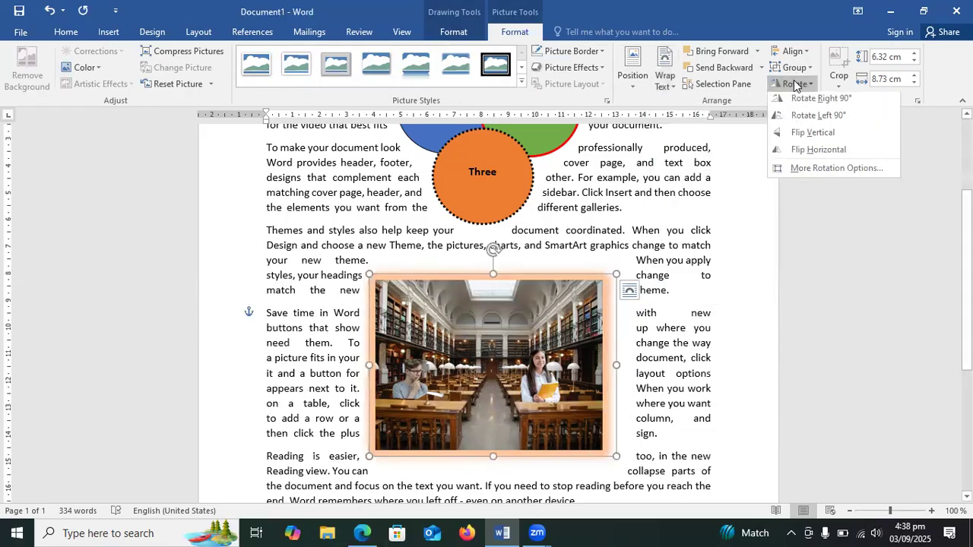
left_click(806, 154)
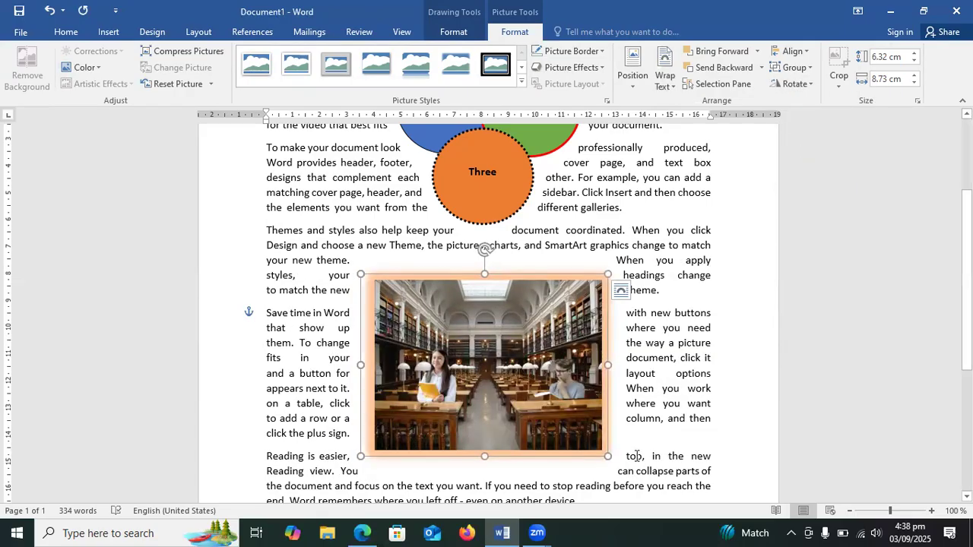
double_click(721, 388)
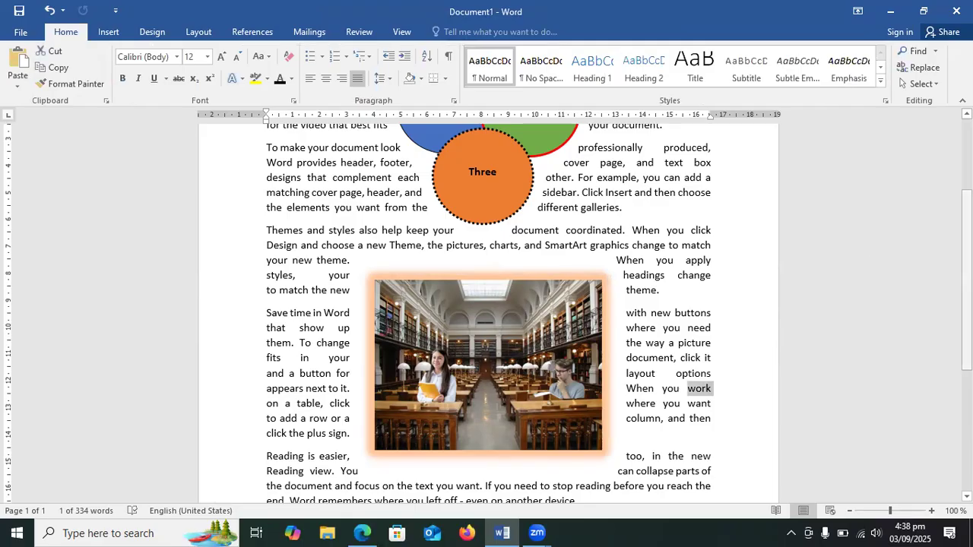
- Place the insertion point in the empty paragraph below the last paragraph of the document
scroll(488, 314, "up", 1)
scroll(488, 314, "down", 1)
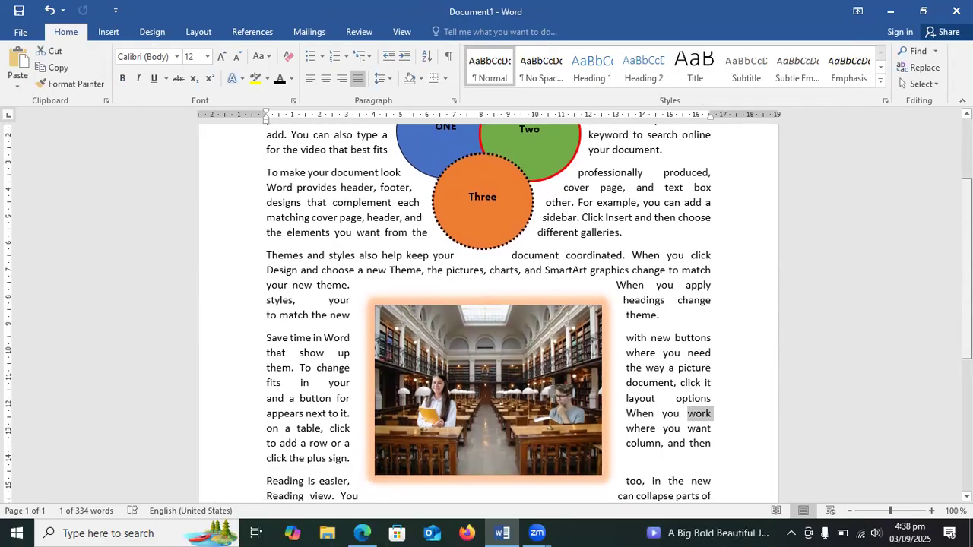
scroll(488, 314, "down", 4)
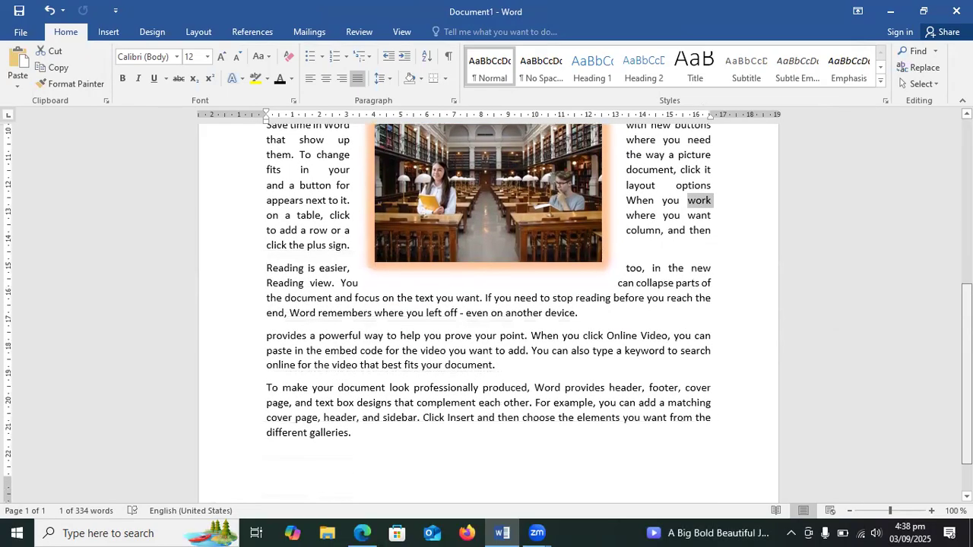
scroll(380, 387, "down", 1)
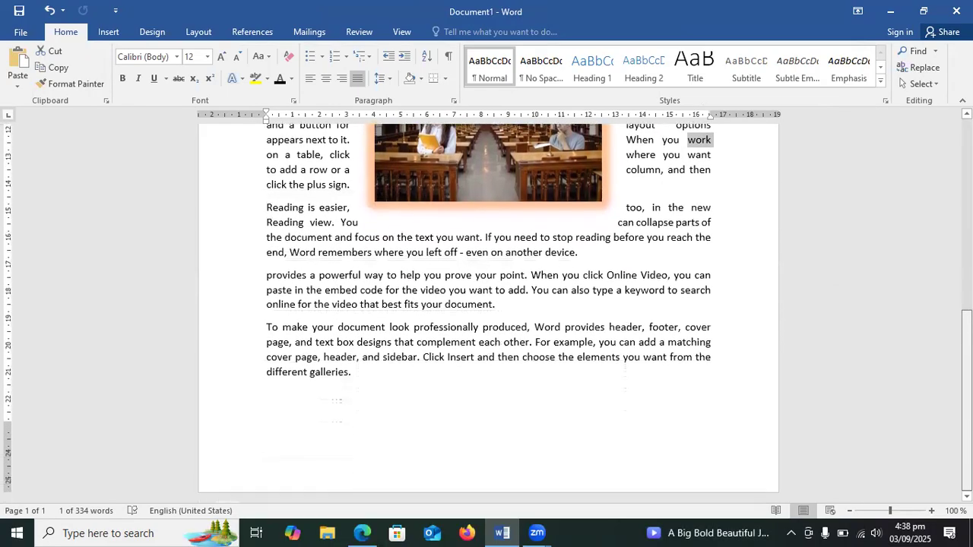
left_click(380, 386)
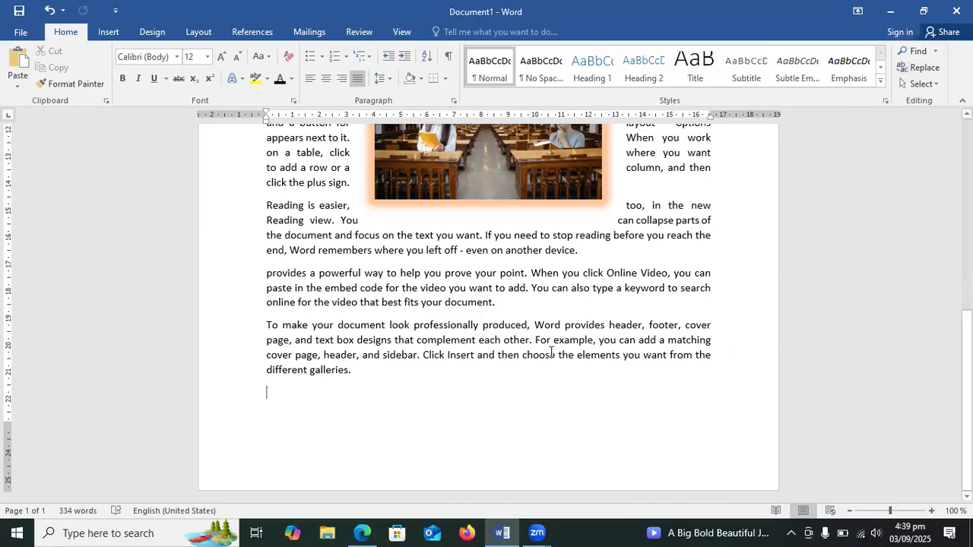
- Minimize the open window to expose the desktop, and return to the Word document
left_click(493, 494)
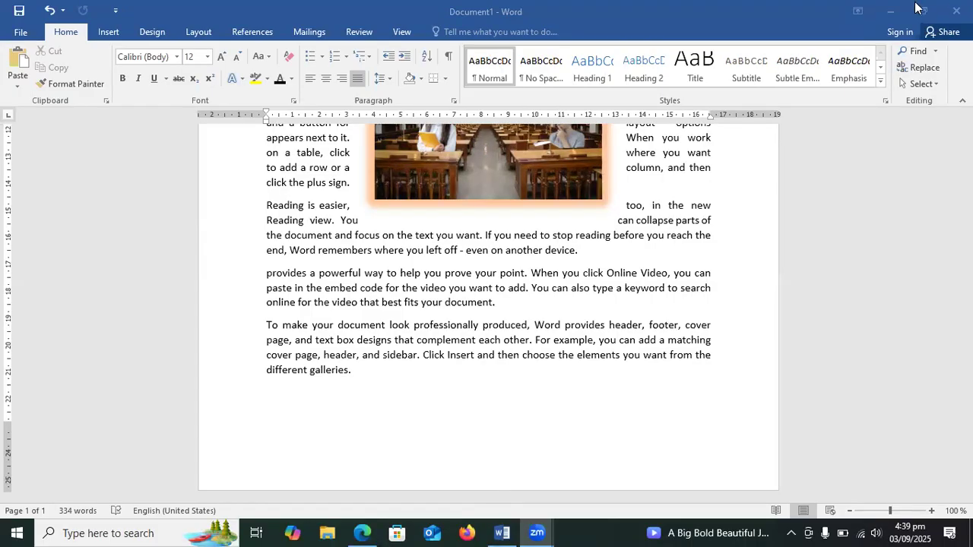
left_click(891, 11)
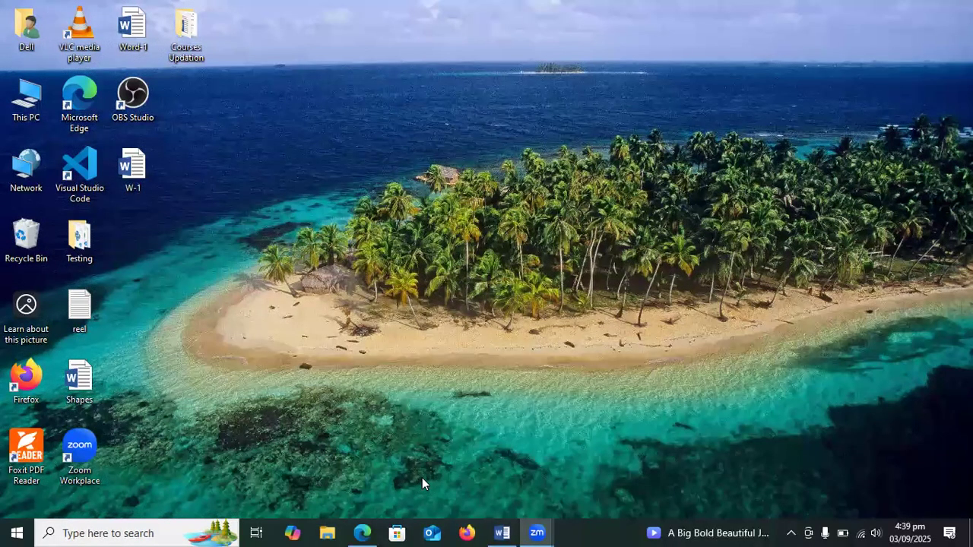
left_click(502, 533)
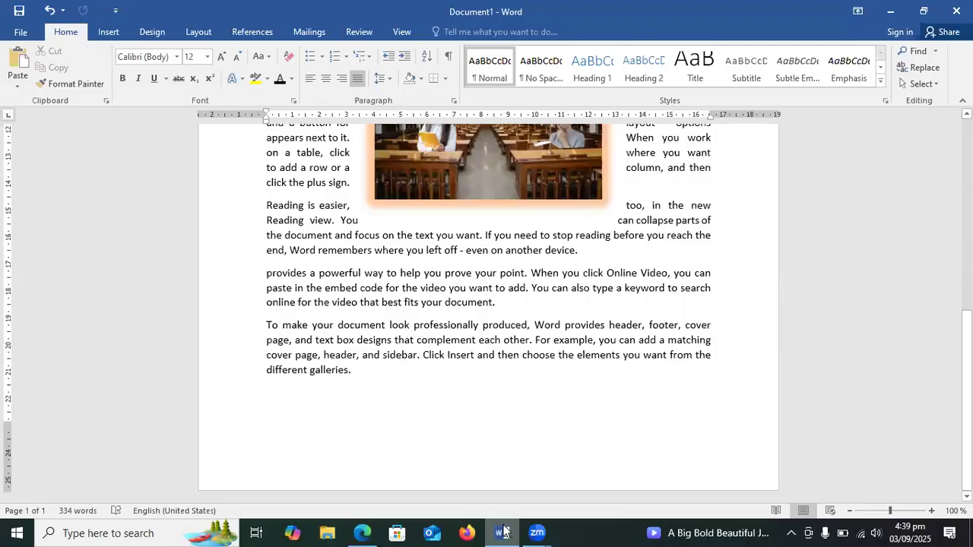
- Insert a screen clipping of the palm-covered island from the desktop wallpaper at the end of the document
left_click(108, 34)
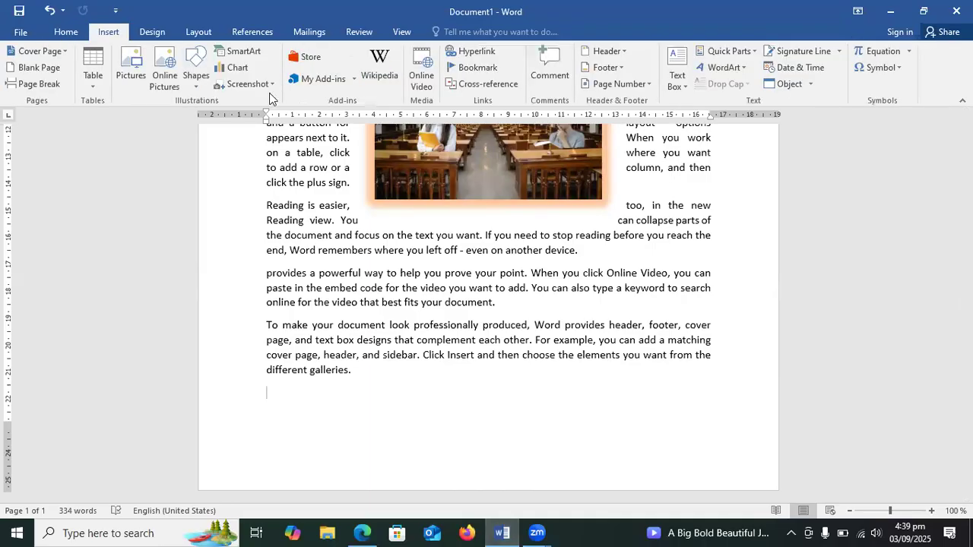
left_click(269, 85)
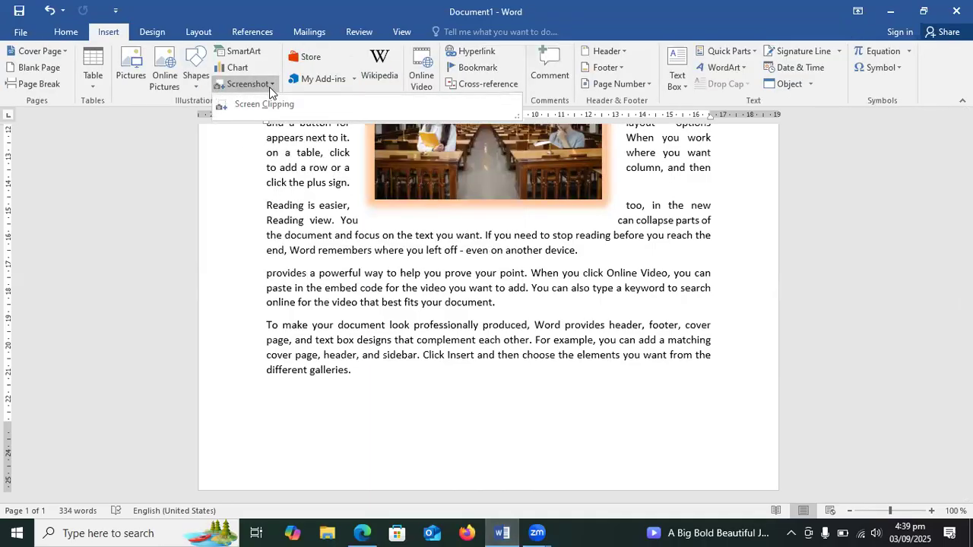
left_click(265, 105)
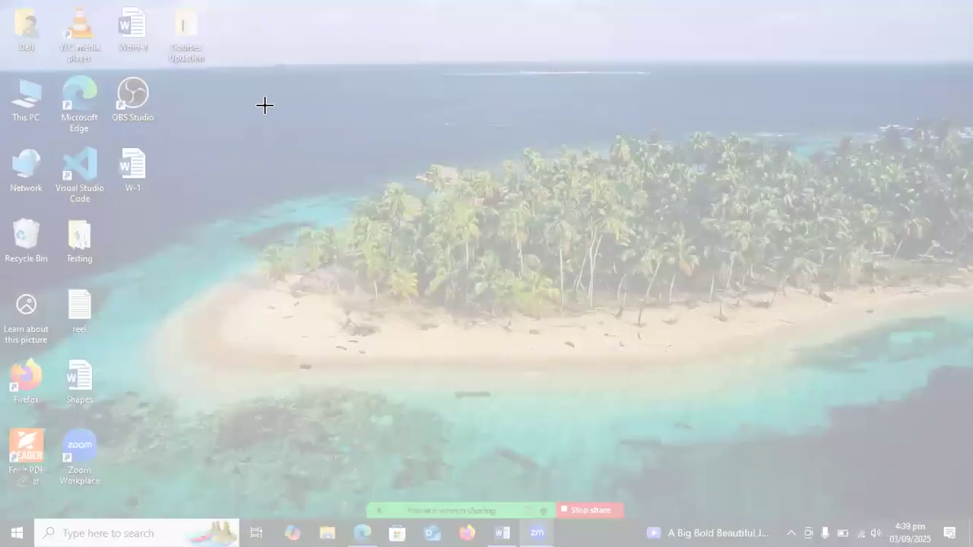
left_click_drag(302, 118, 822, 235)
left_click_drag(910, 322, 909, 322)
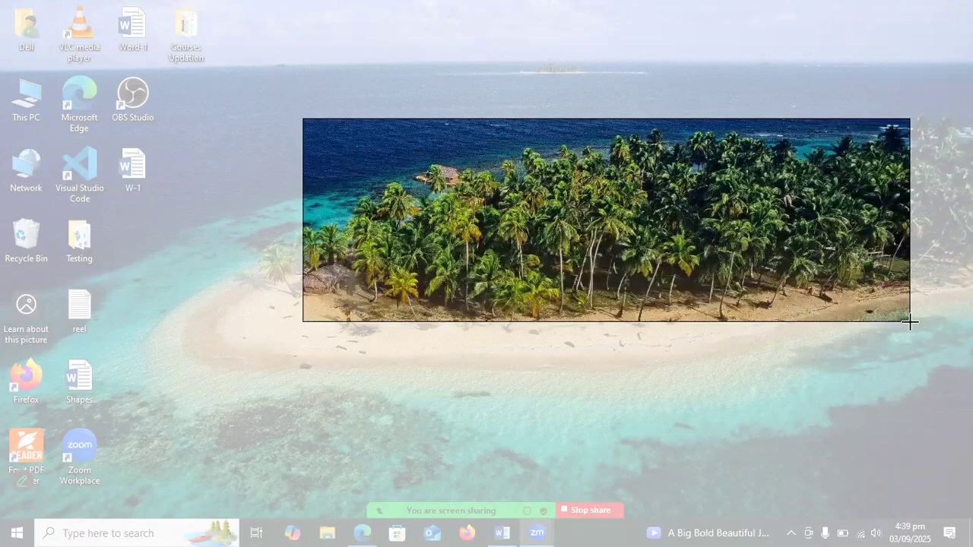
left_click_drag(915, 364, 915, 363)
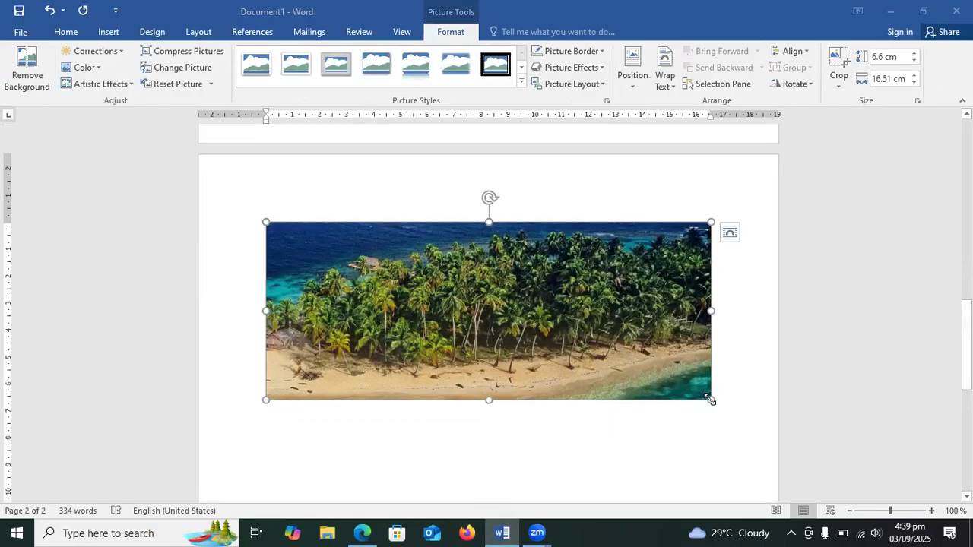
- Shrink the island clipping to about 4.84 cm by 12.12 cm and set its text wrapping to Tight
left_click_drag(710, 399, 539, 358)
left_click_drag(529, 338, 568, 352)
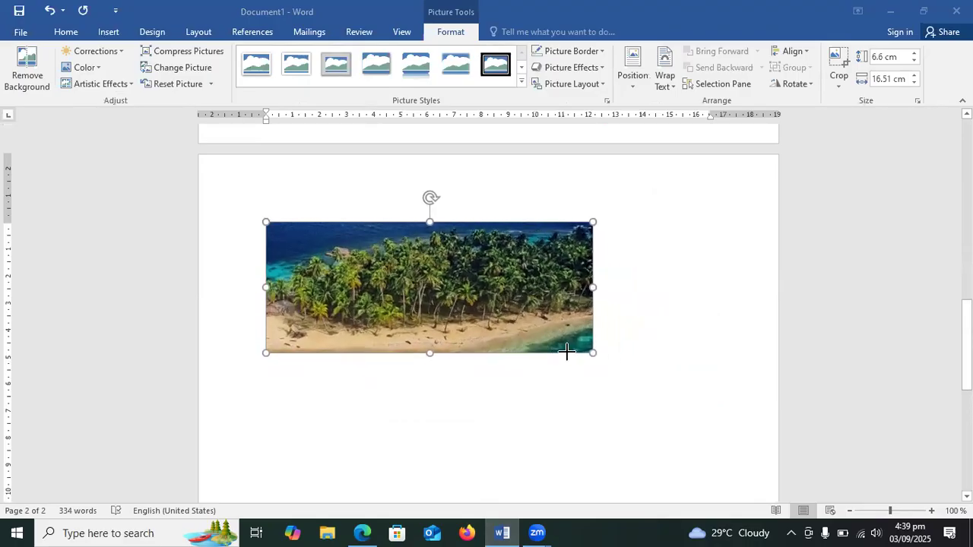
left_click(670, 90)
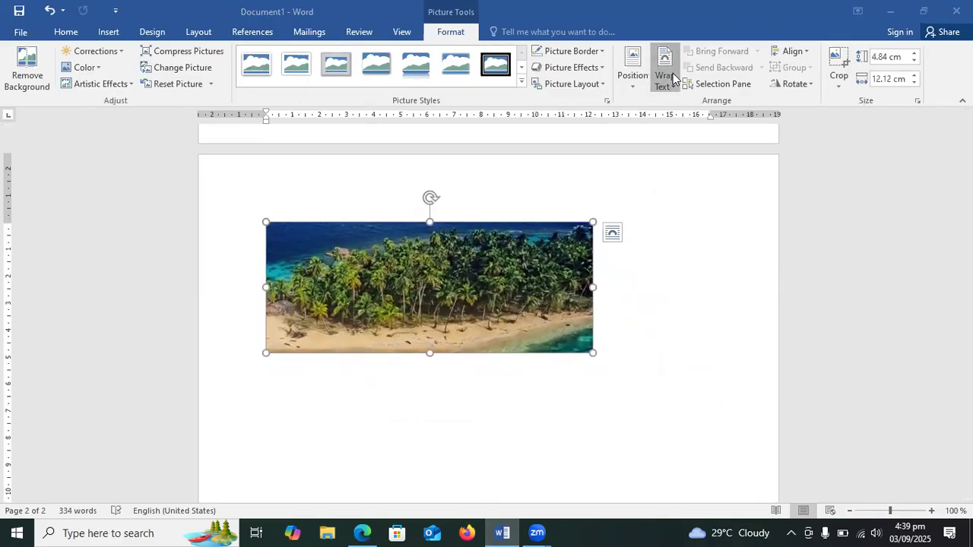
left_click(685, 134)
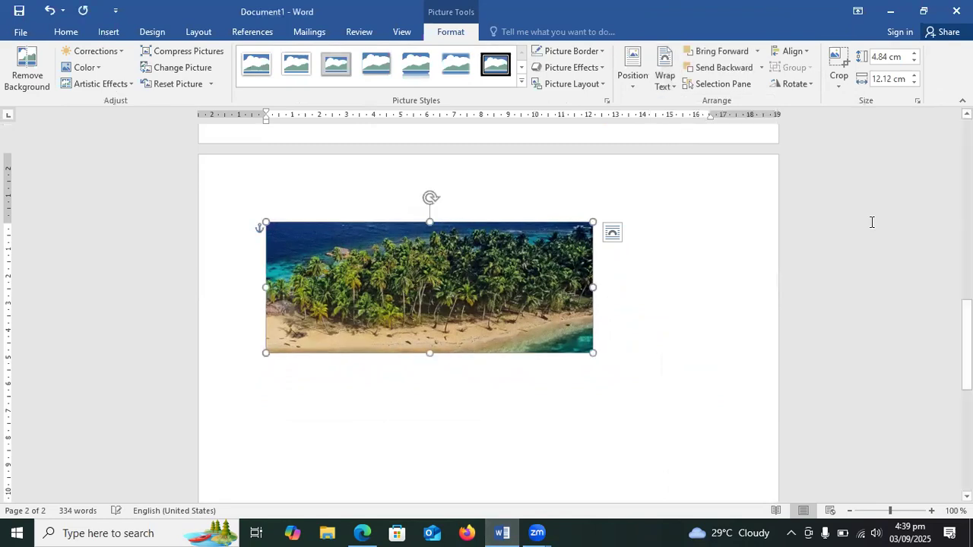
- Move the island clipping up beside the last paragraph on the first page and shrink it to about 3.91 cm by 9.8 cm
left_click_drag(966, 320, 965, 273)
left_click_drag(512, 249, 519, 182)
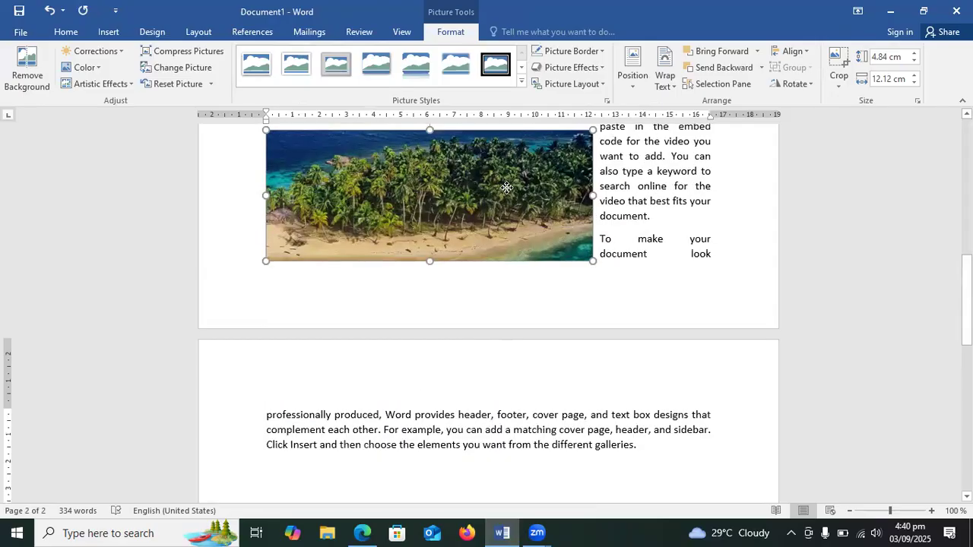
left_click_drag(590, 131, 530, 155)
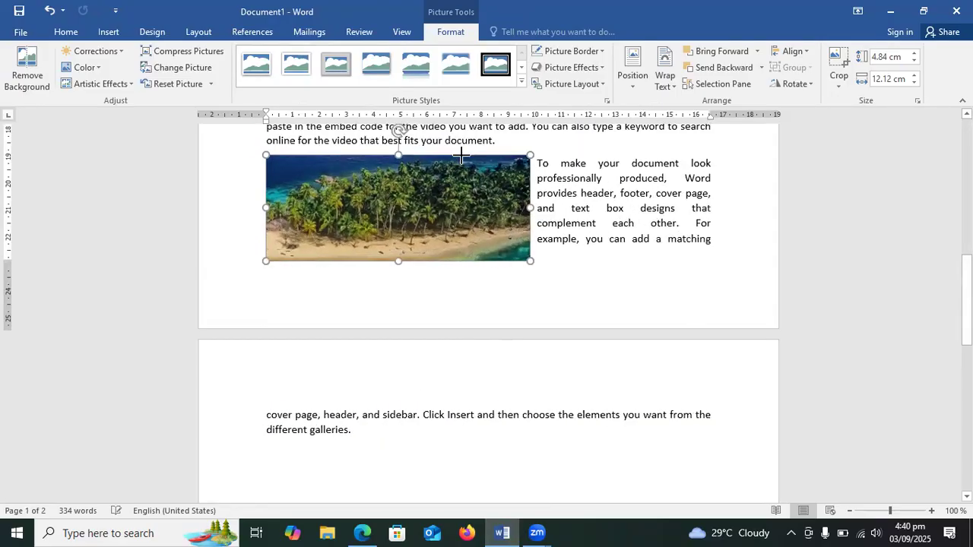
left_click_drag(966, 304, 967, 277)
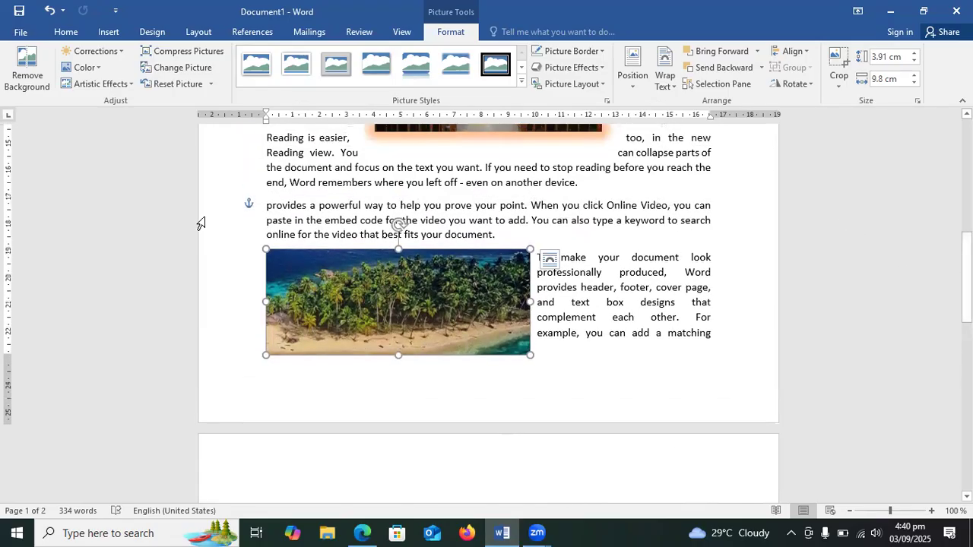
- Apply the white beveled matte frame picture style to the island clipping on the first page
left_click(294, 73)
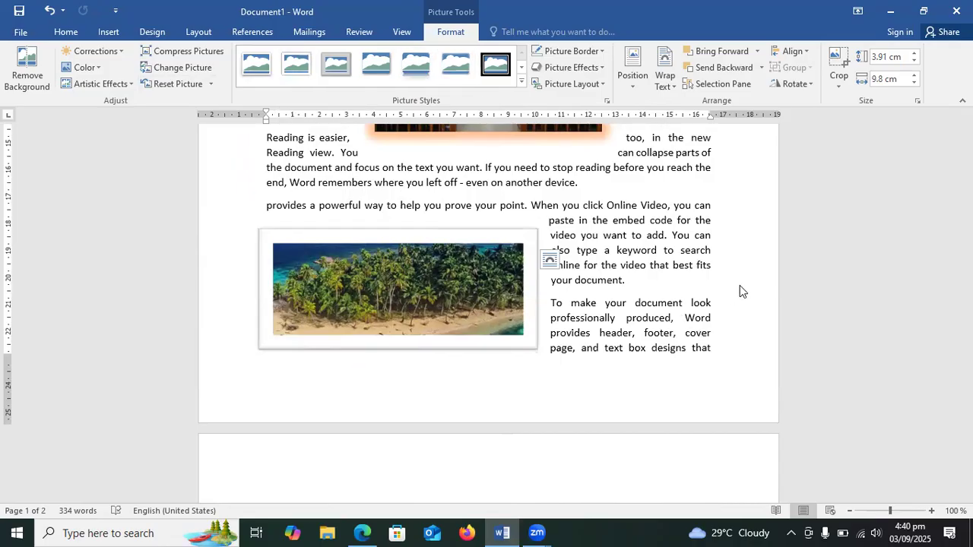
key("ctrl+z")
left_click_drag(967, 298, 967, 203)
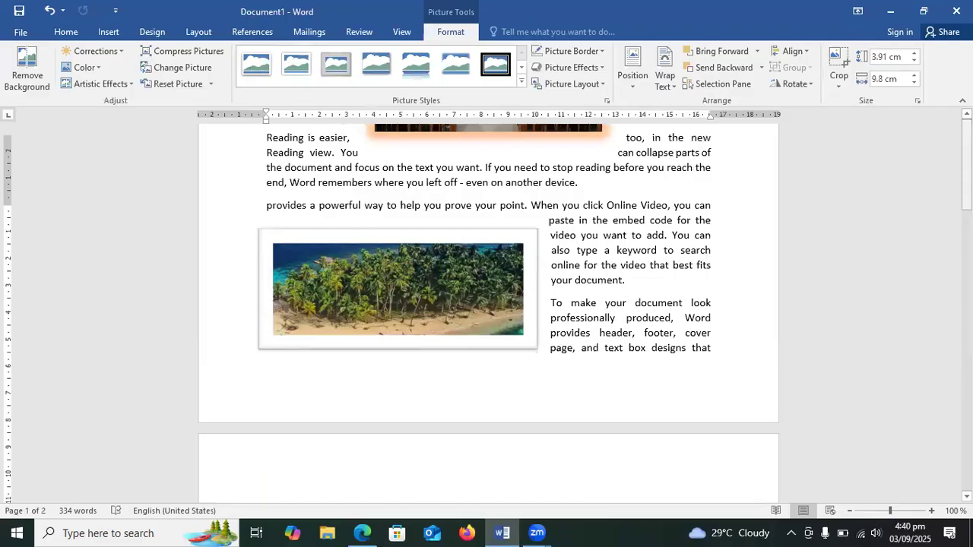
mouse_move(967, 175)
left_mouse_down()
mouse_move(966, 208)
mouse_move(966, 186)
left_mouse_up()
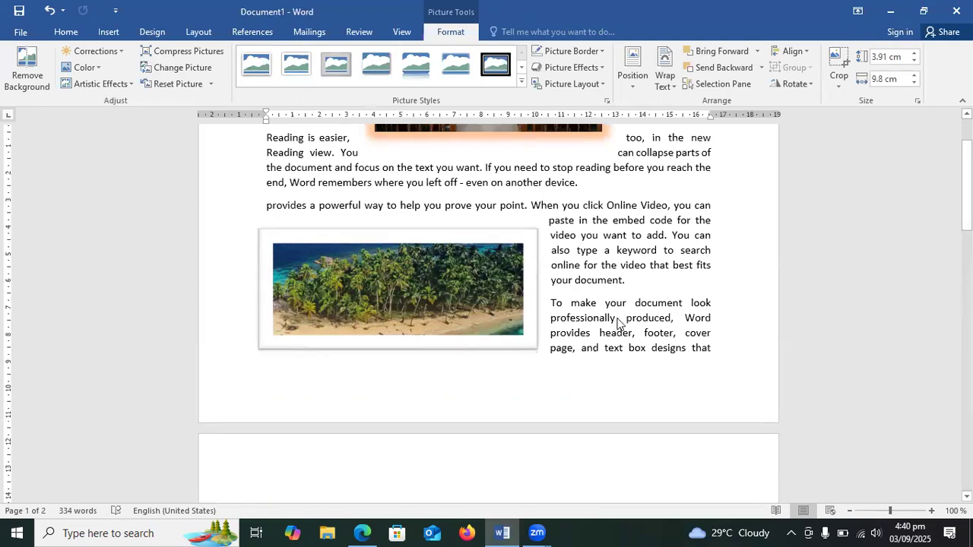
left_click_drag(966, 216, 966, 169)
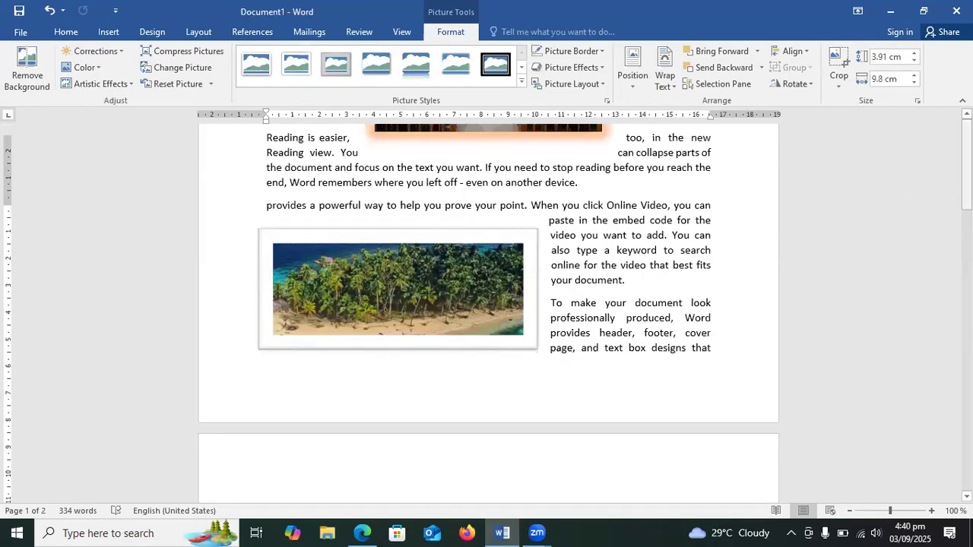
left_click_drag(966, 174, 966, 176)
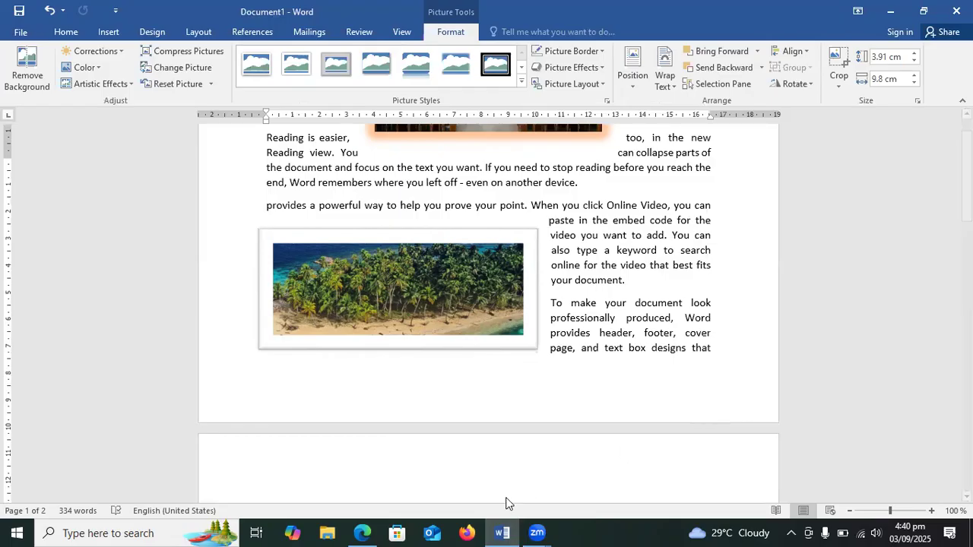
scroll(508, 504, "up", 8)
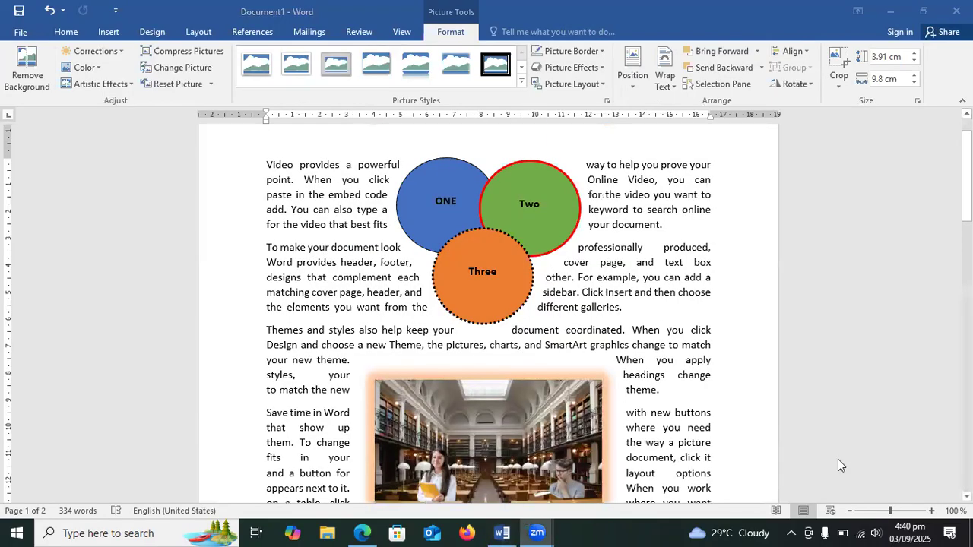